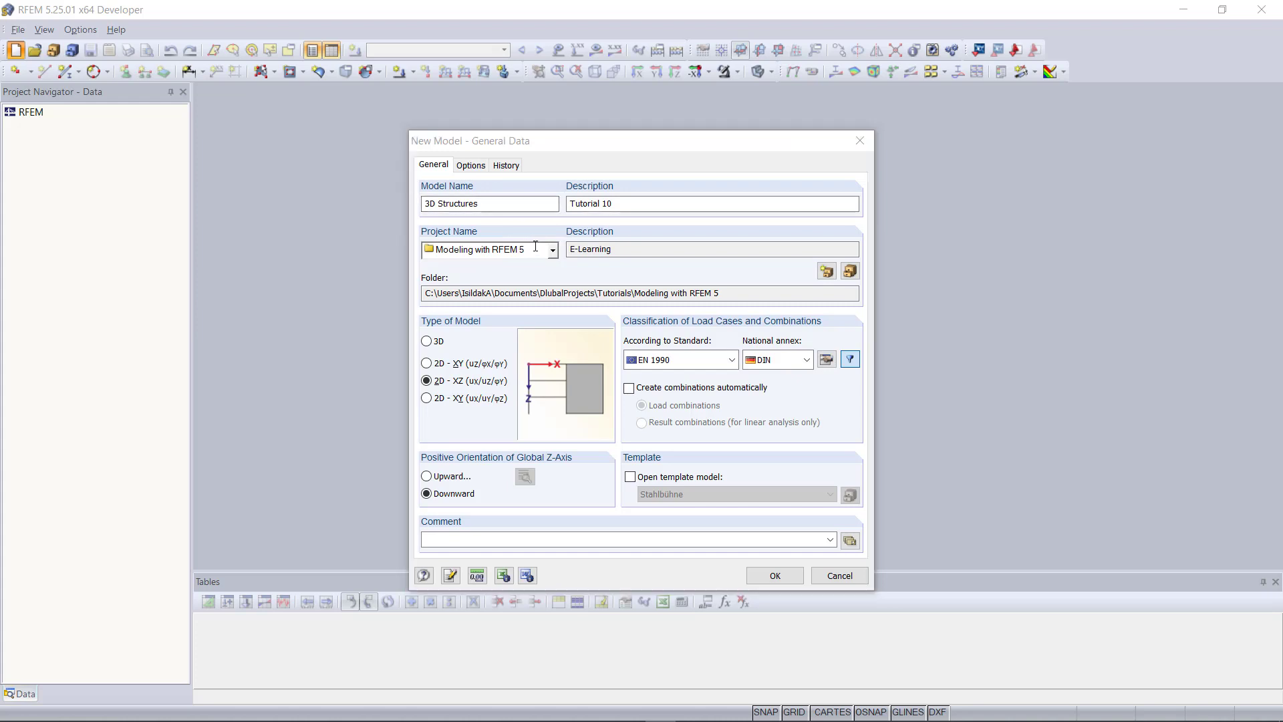
- Set the type of model to 3D for the new 3D Structures model and create it
drag(596, 140, 642, 105)
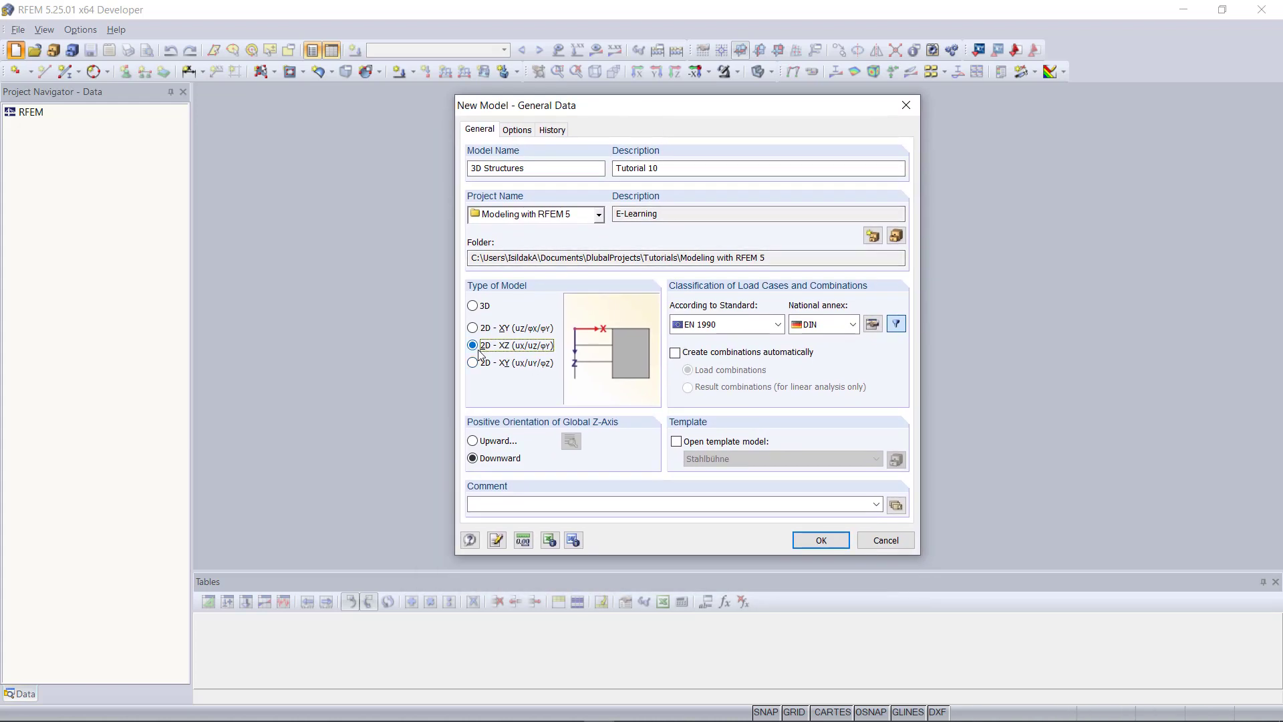
click(481, 308)
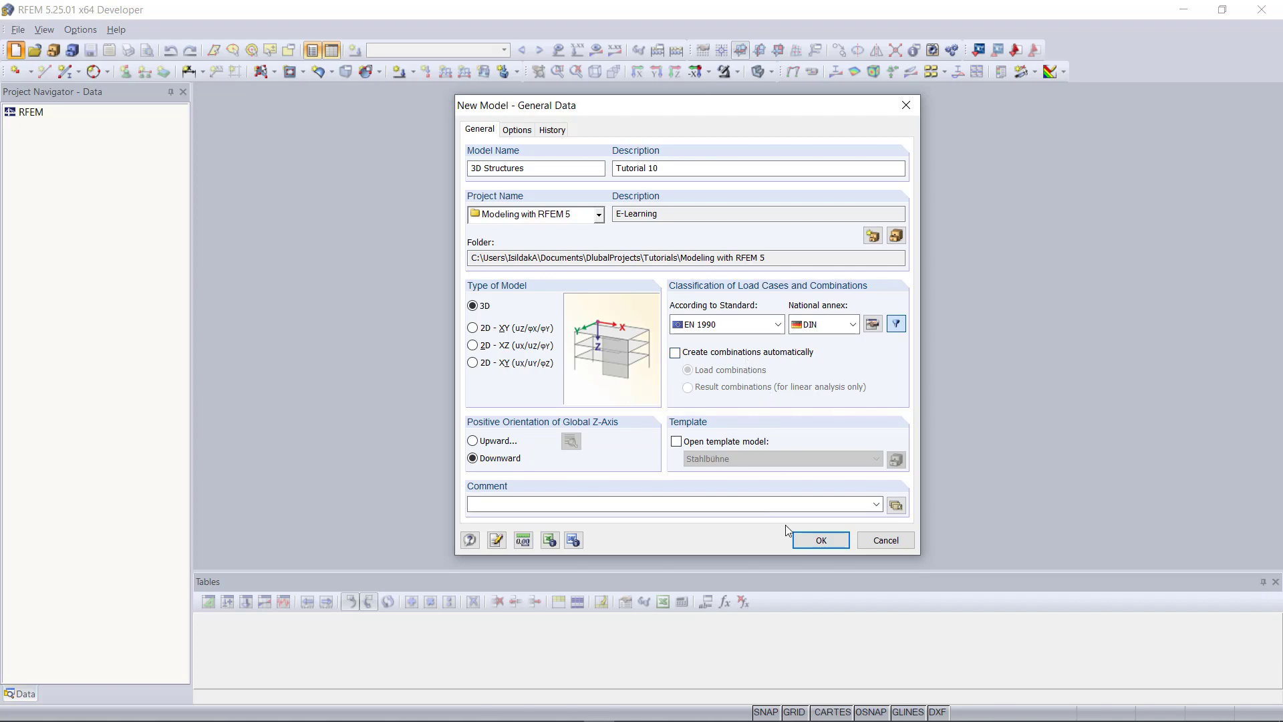
click(810, 538)
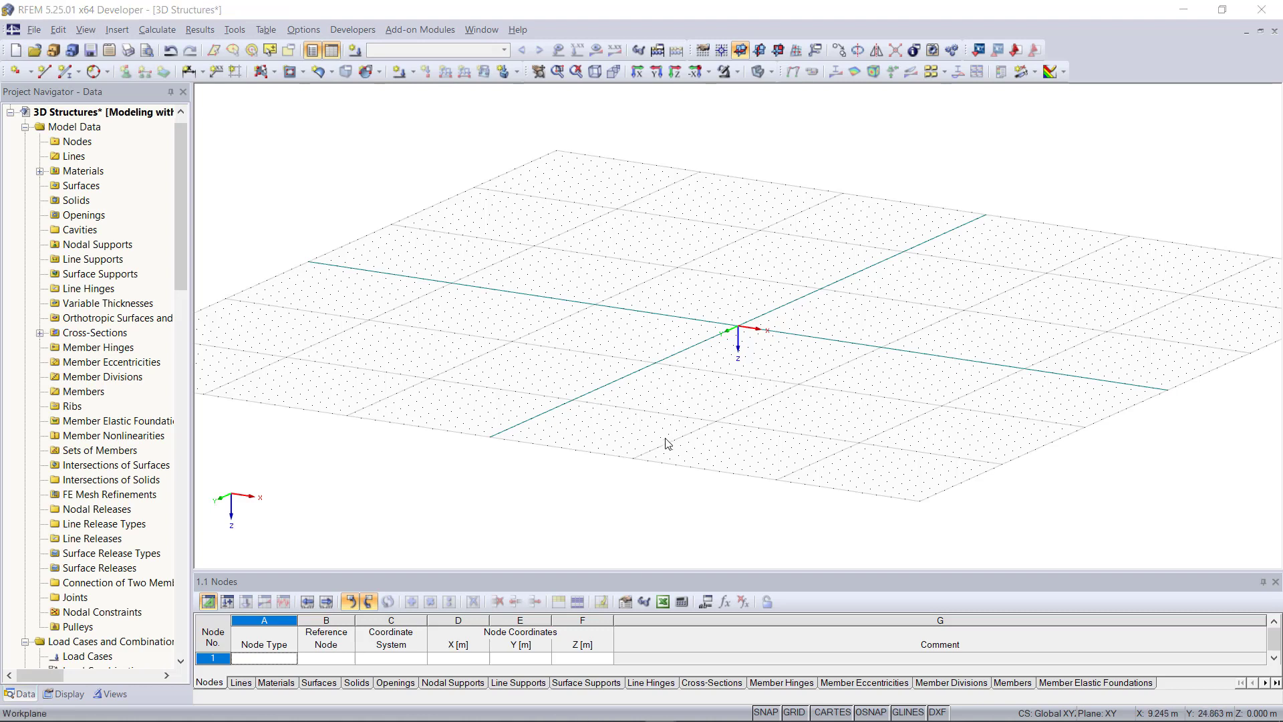
- Set up a generated member grid with 3 spans A-B and 4 spans A-C, choosing IPE 200; Steel S 235 from A-C to B-D
click(235, 30)
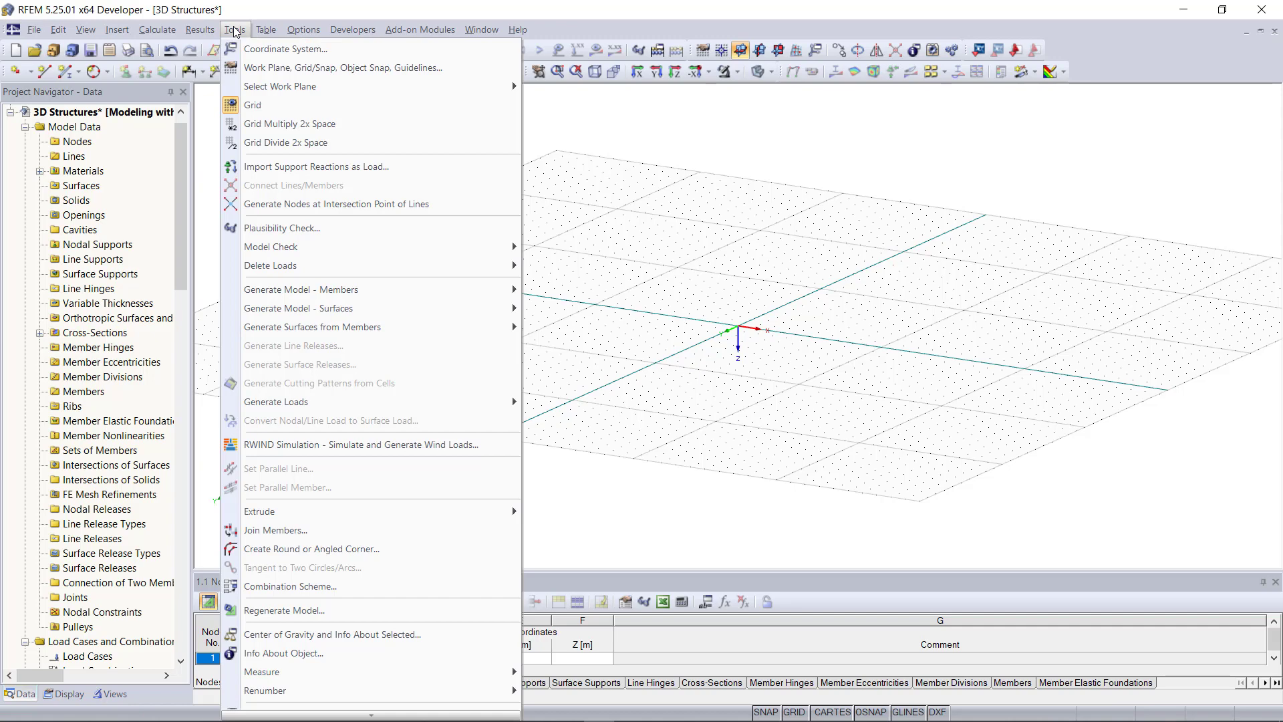
mouse_move(466, 289)
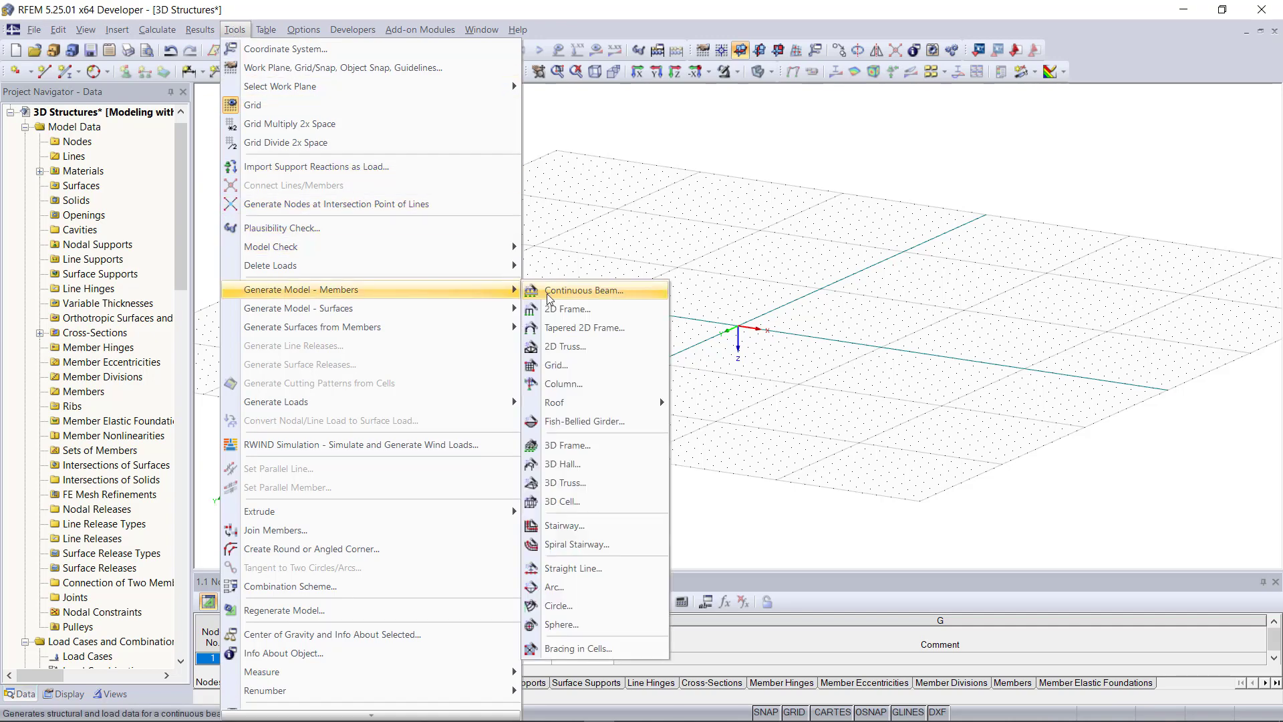
click(583, 366)
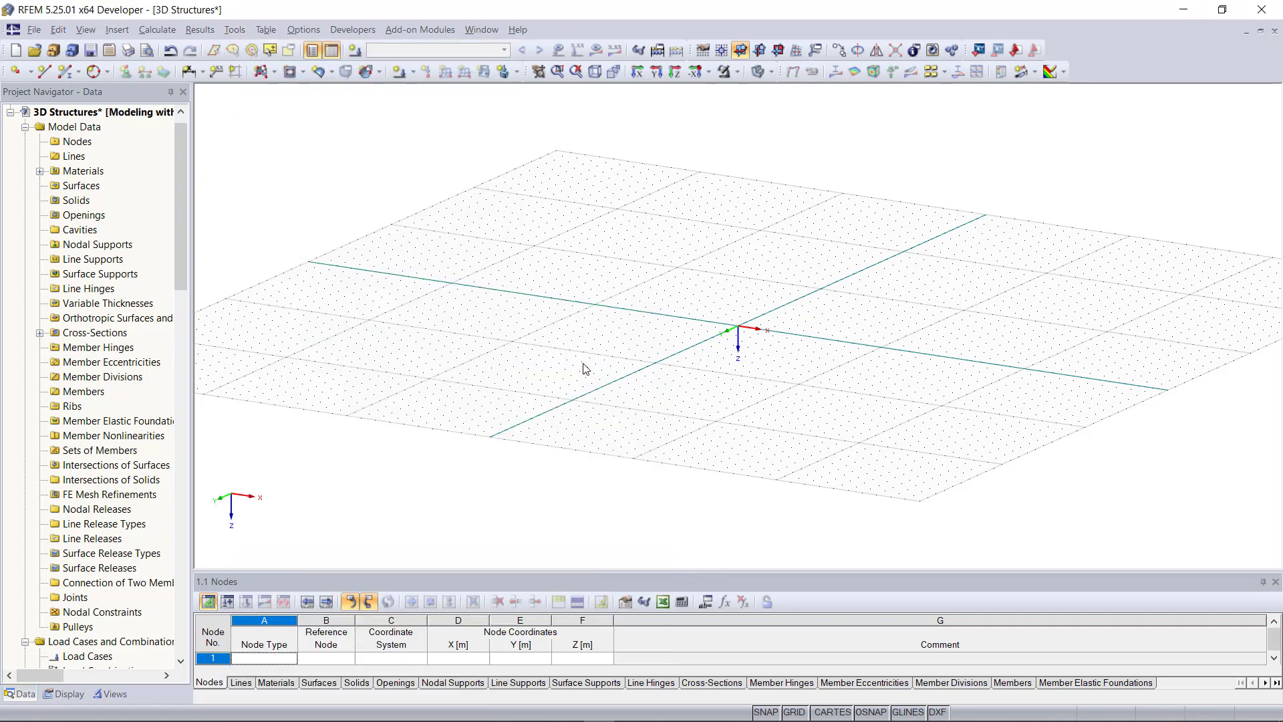
drag(635, 151, 689, 113)
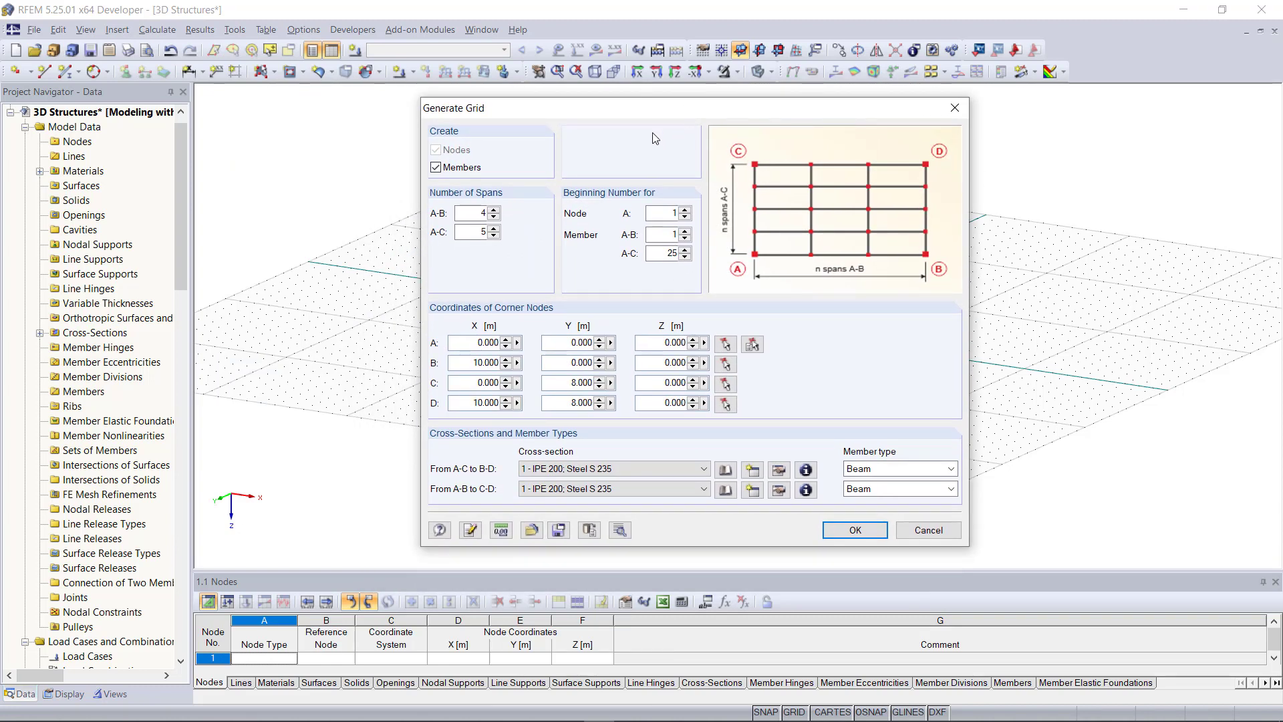
double_click(480, 213)
click(478, 213)
text(3)
double_click(480, 233)
text(4)
click(653, 214)
click(582, 469)
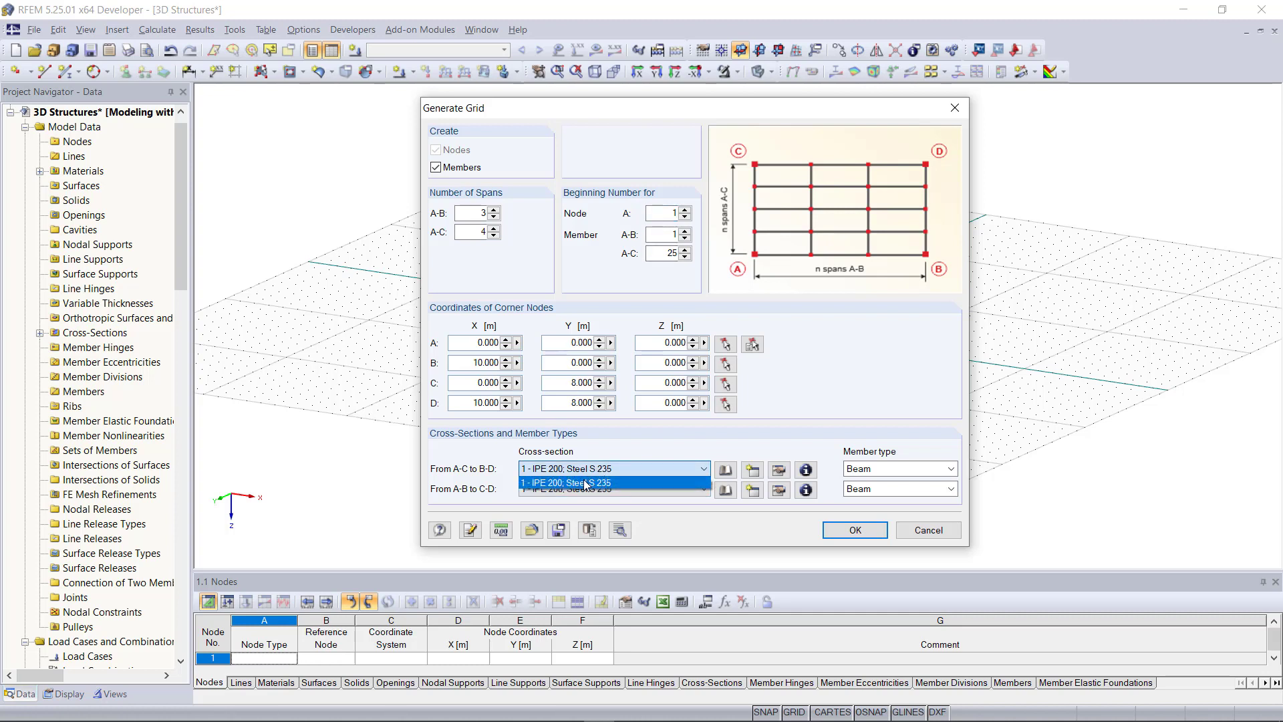
click(585, 483)
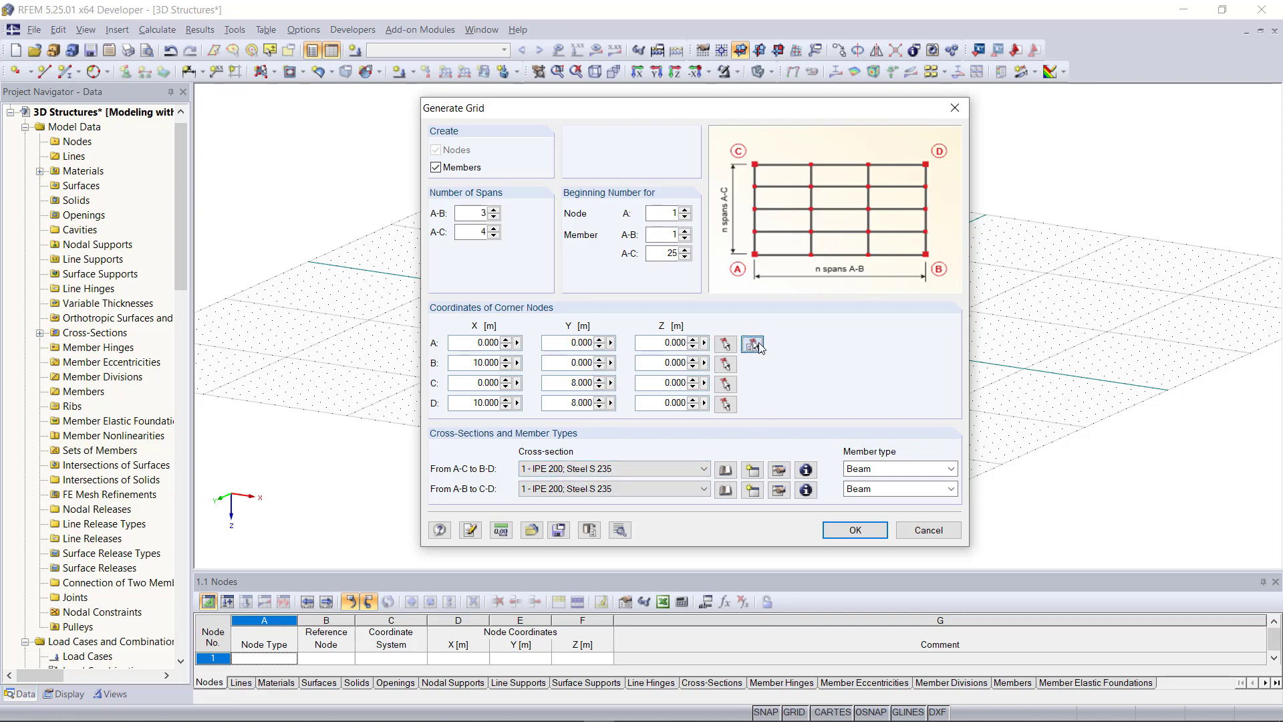
- Pick the grid's corner nodes A (0, 0), B (7, 0), C (0, 6) and D (7, 6) in metres on the work plane and generate the grid
click(725, 344)
scroll(695, 361, up, 5)
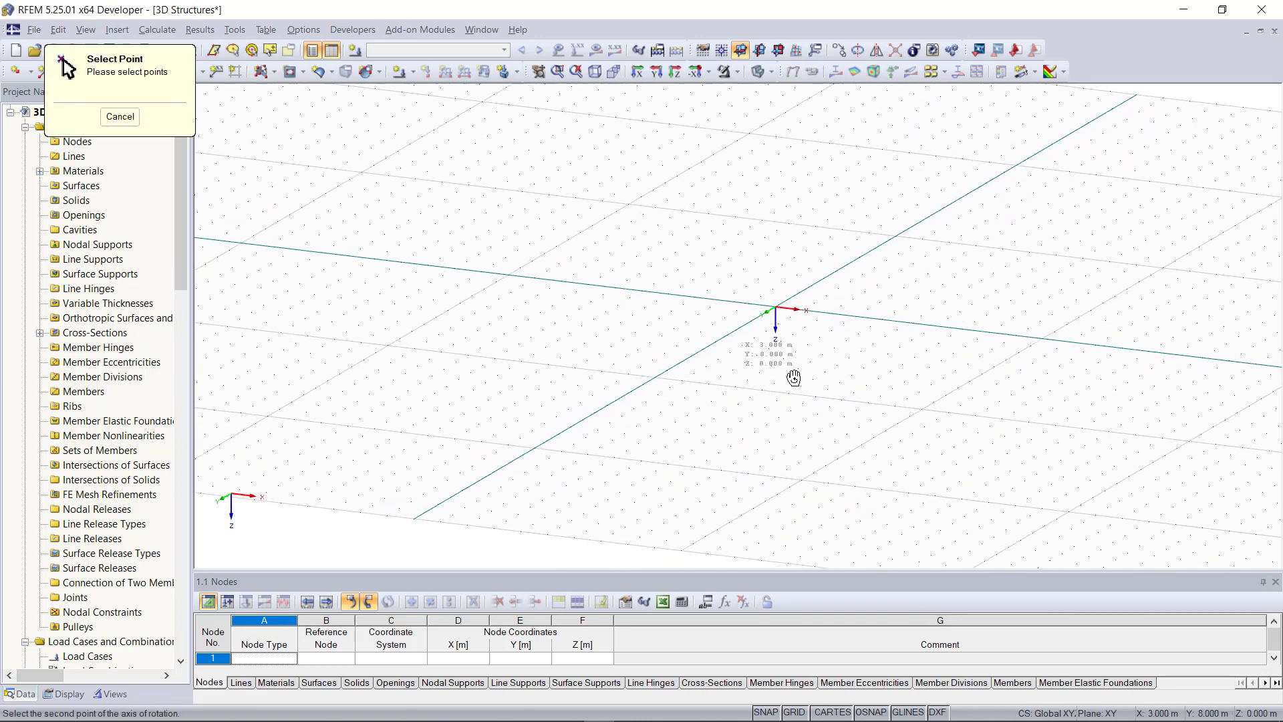
click(775, 308)
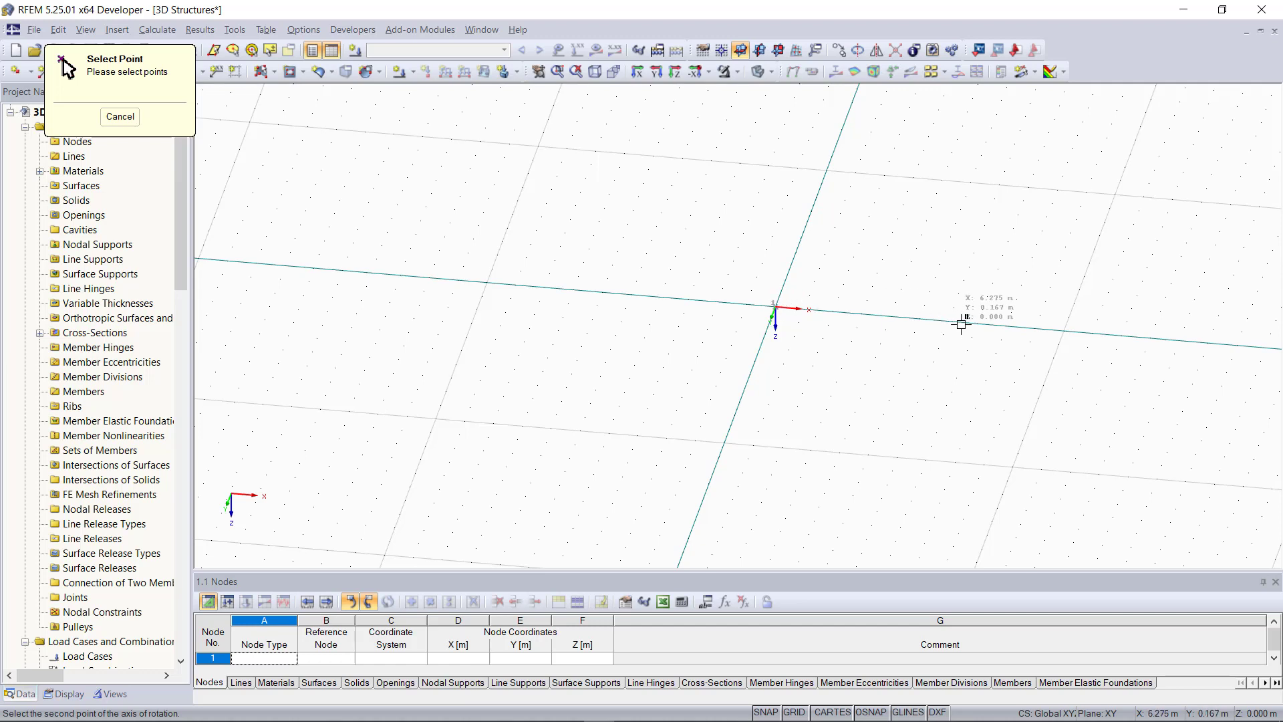
click(744, 387)
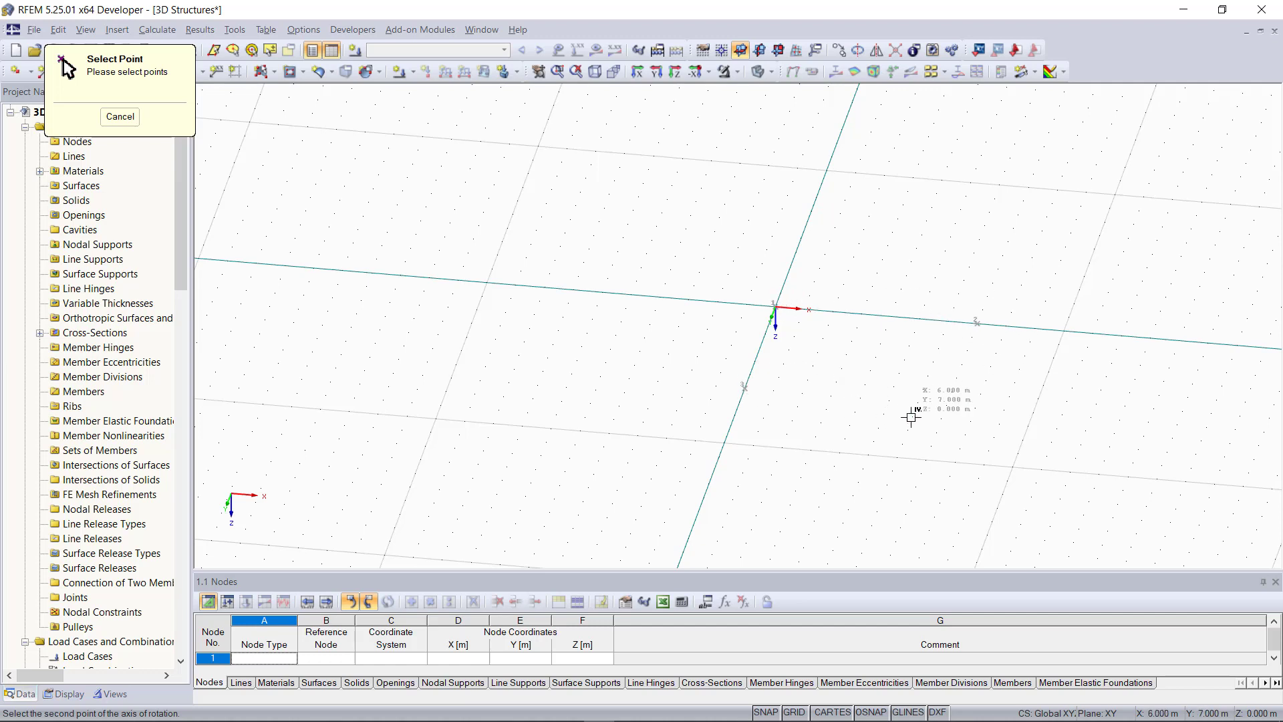
click(944, 409)
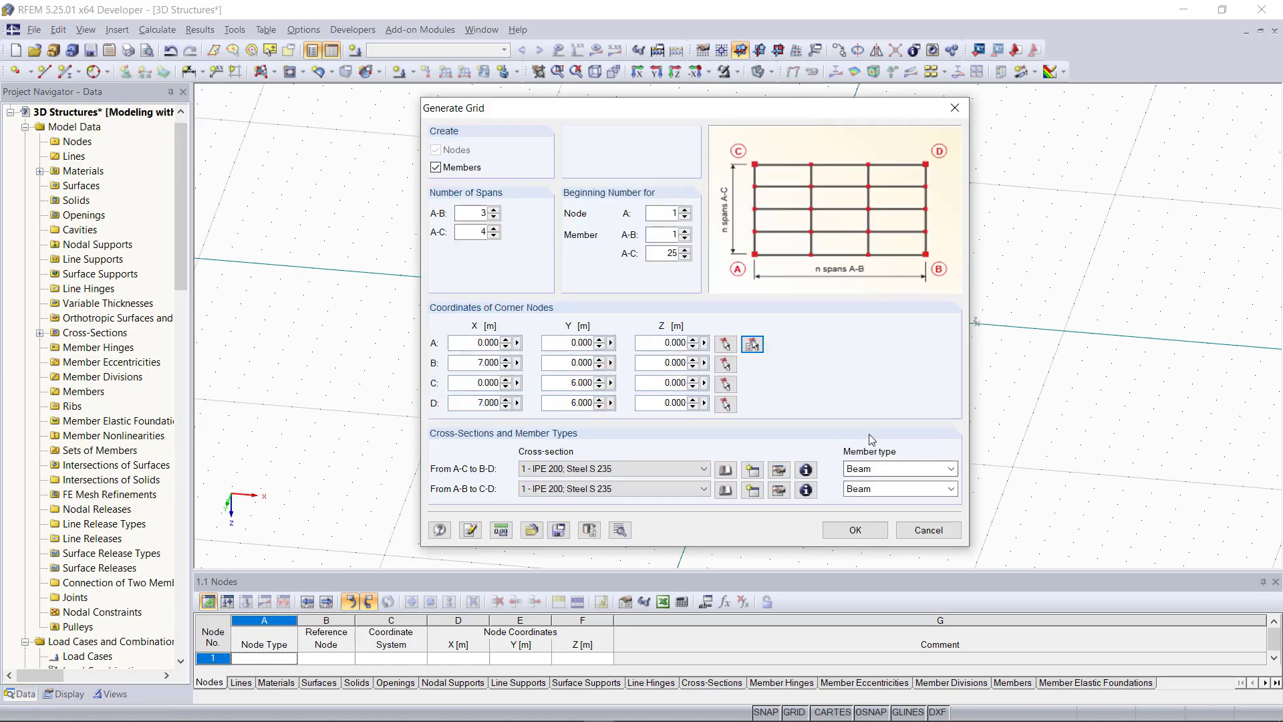
click(847, 534)
- Start generating a 3D truss from members and set its span length to 3 m
scroll(926, 443, up, 2)
ctrl+middle_drag(931, 446, 838, 401)
scroll(831, 364, up, 4)
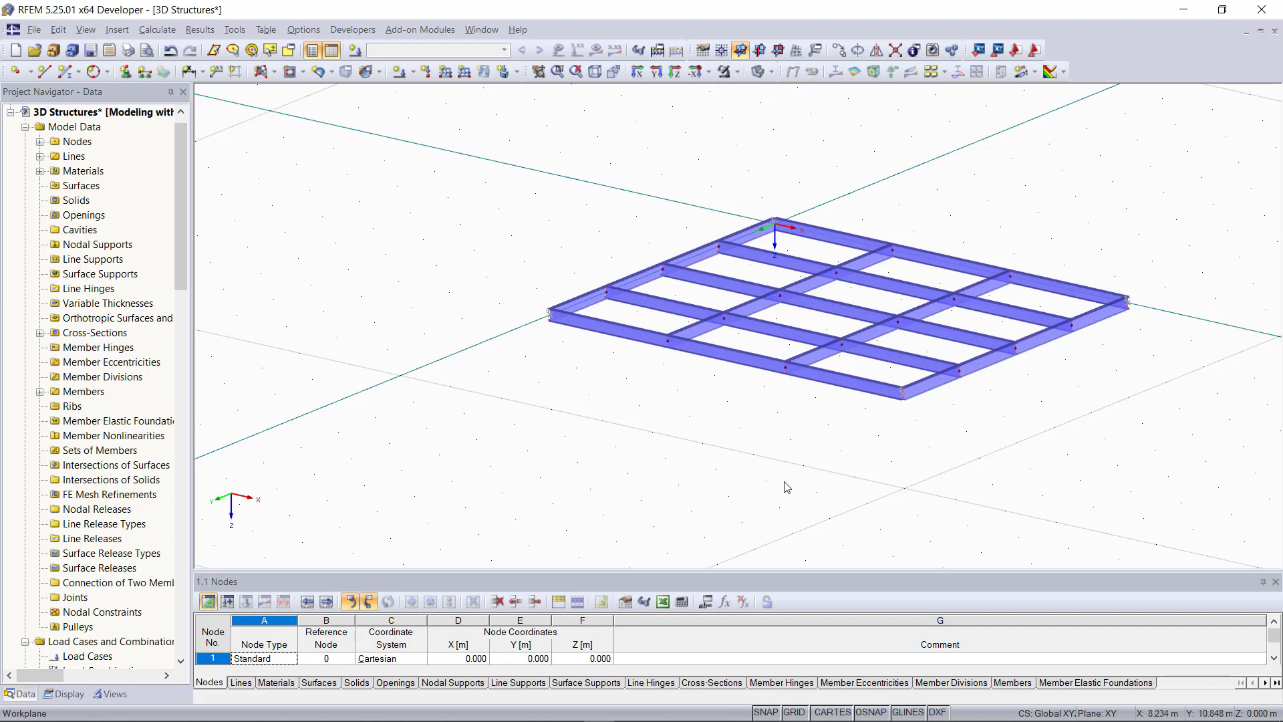
scroll(788, 460, down, 1)
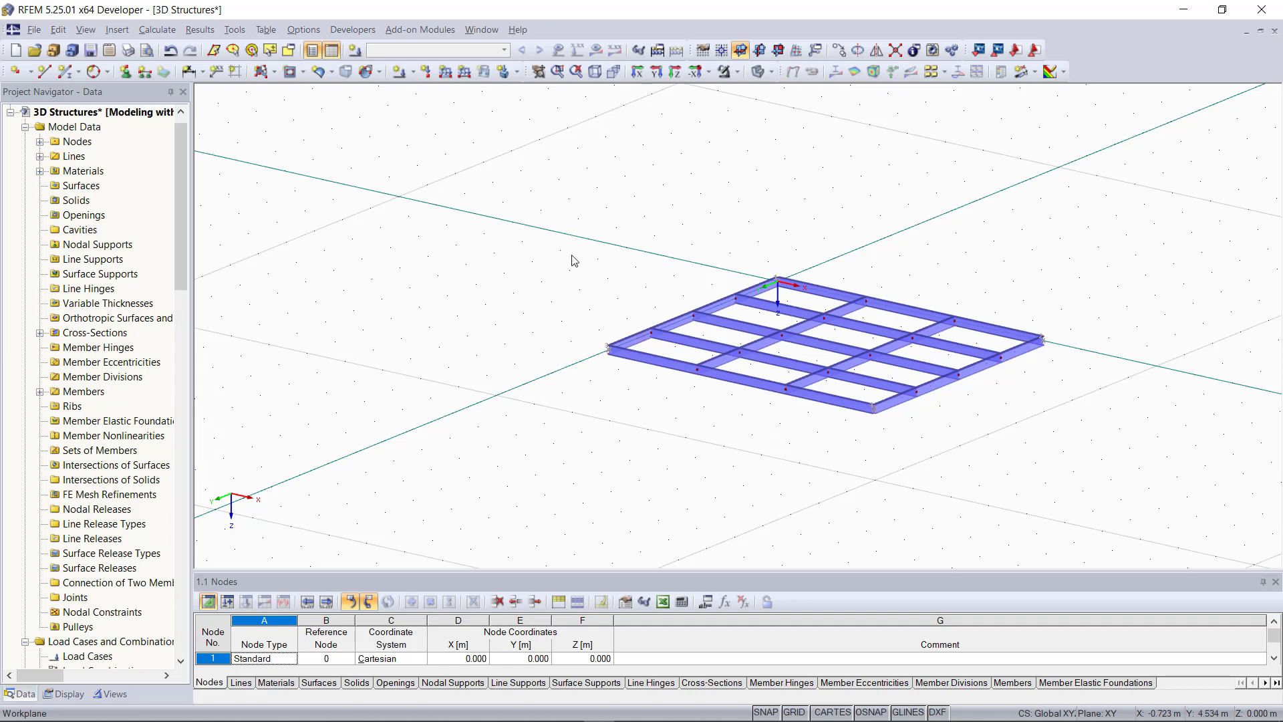
click(230, 32)
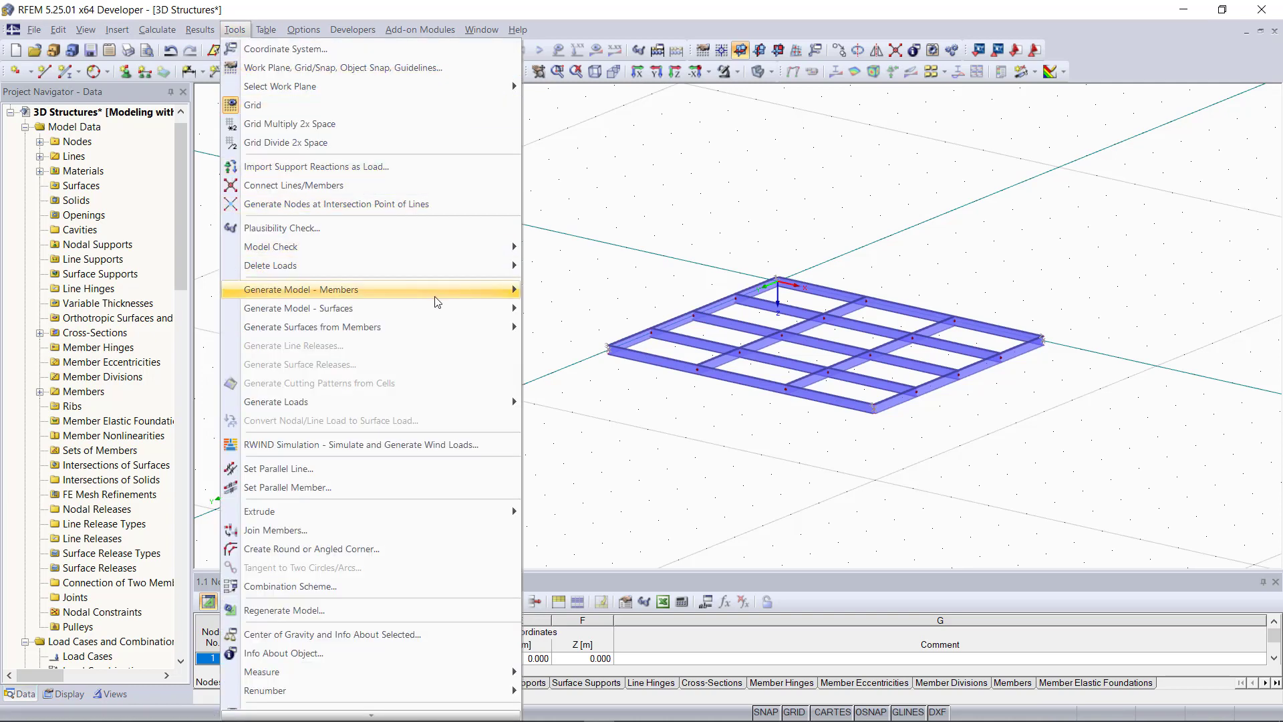
mouse_move(451, 292)
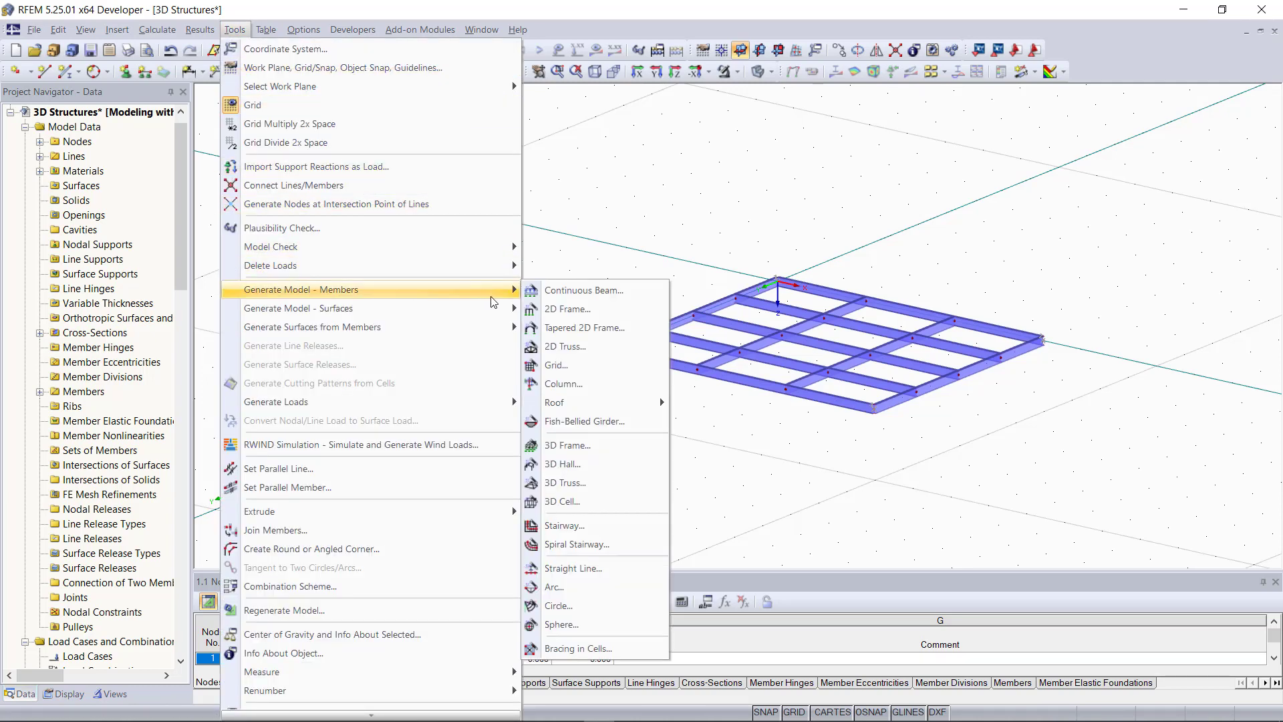
click(602, 482)
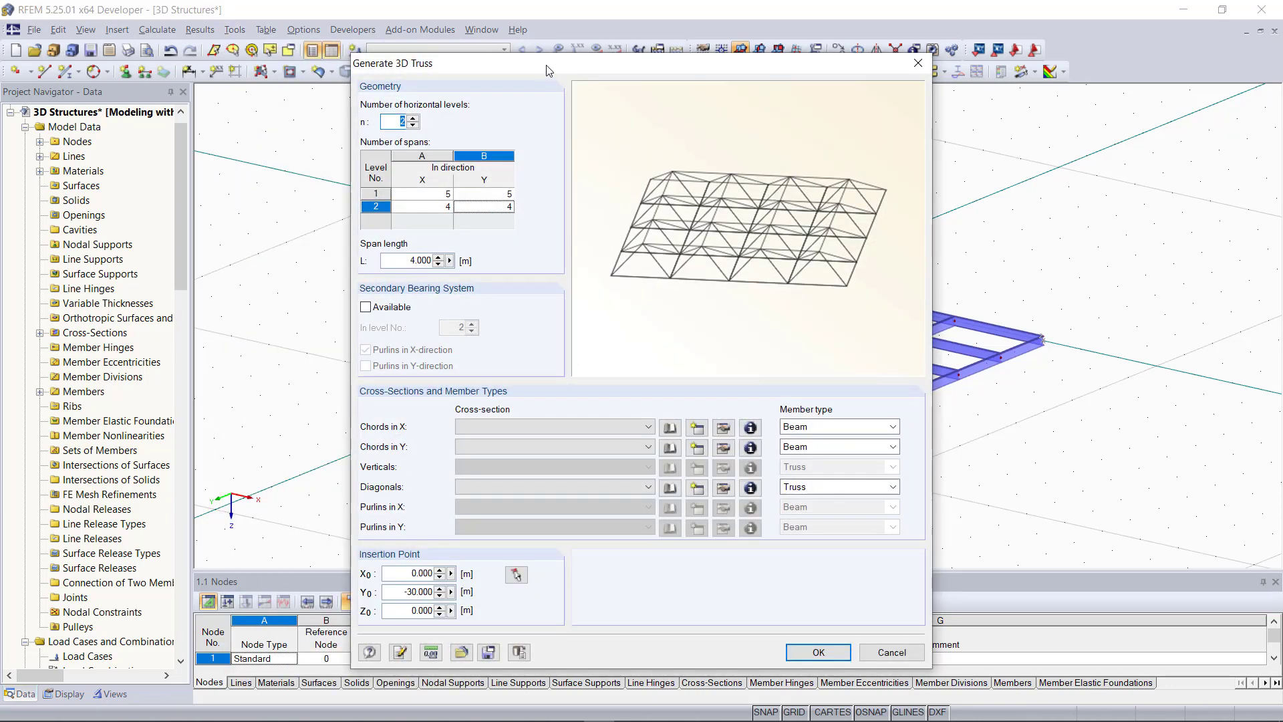
drag(548, 71, 642, 64)
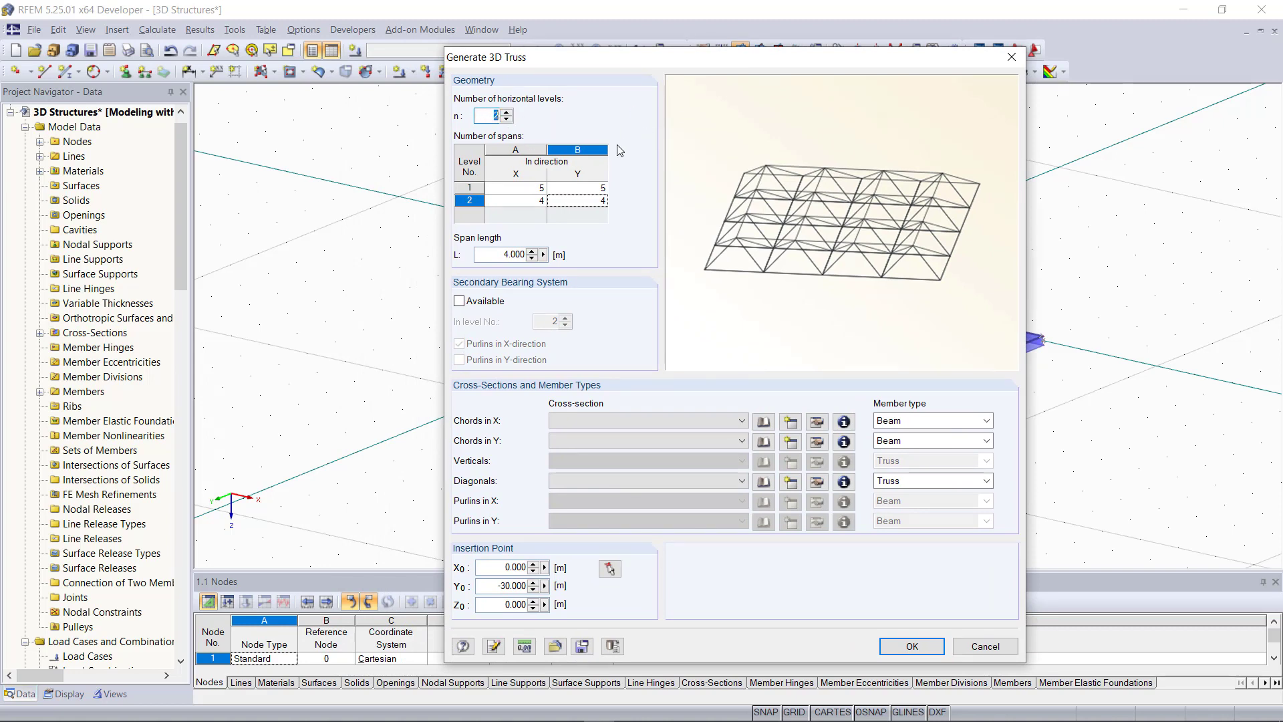
click(529, 188)
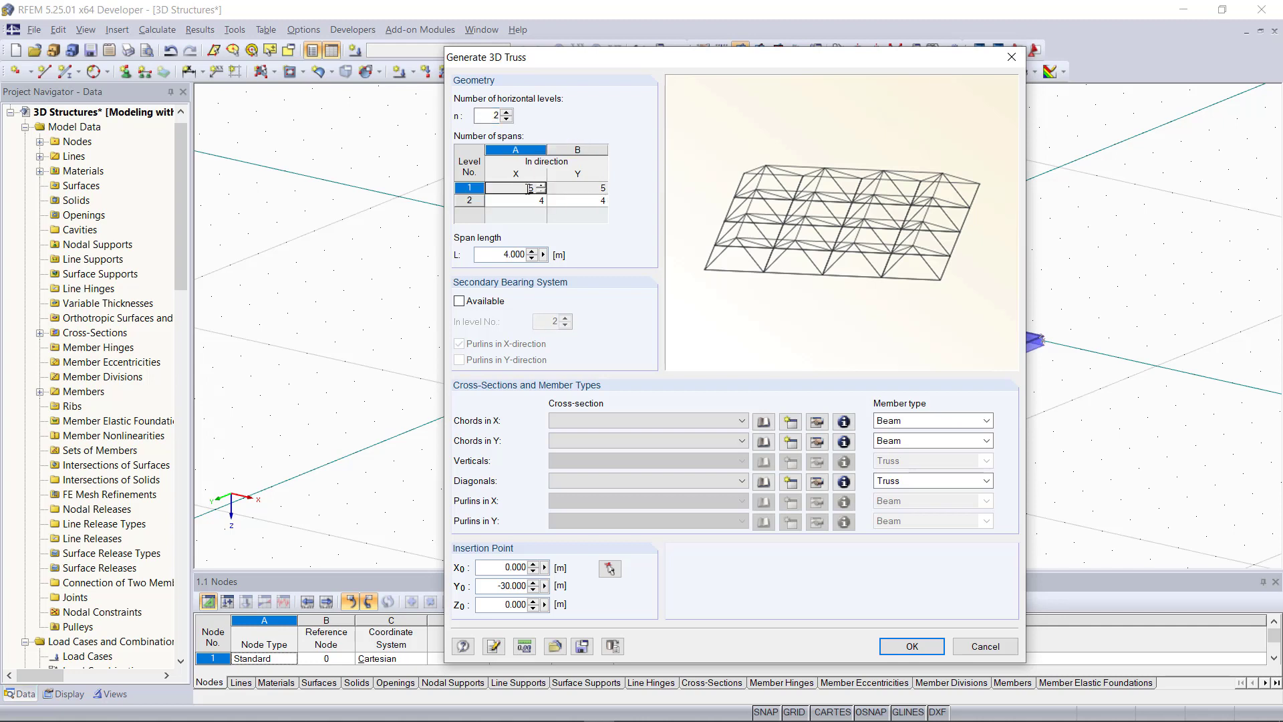
click(520, 201)
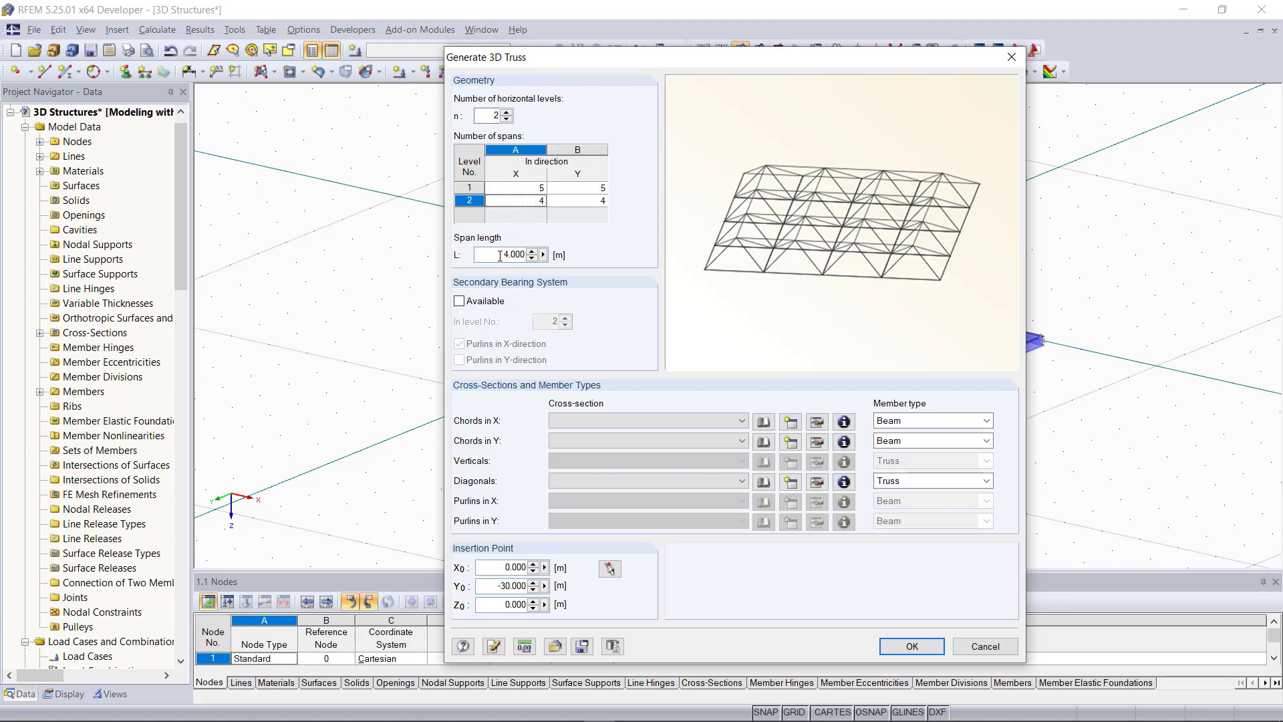
drag(504, 255, 604, 237)
text(3)
- Assign cross-section IPE 200; Steel S 235 to the truss's chords in X, chords in Y and diagonals
click(660, 420)
click(655, 433)
click(628, 441)
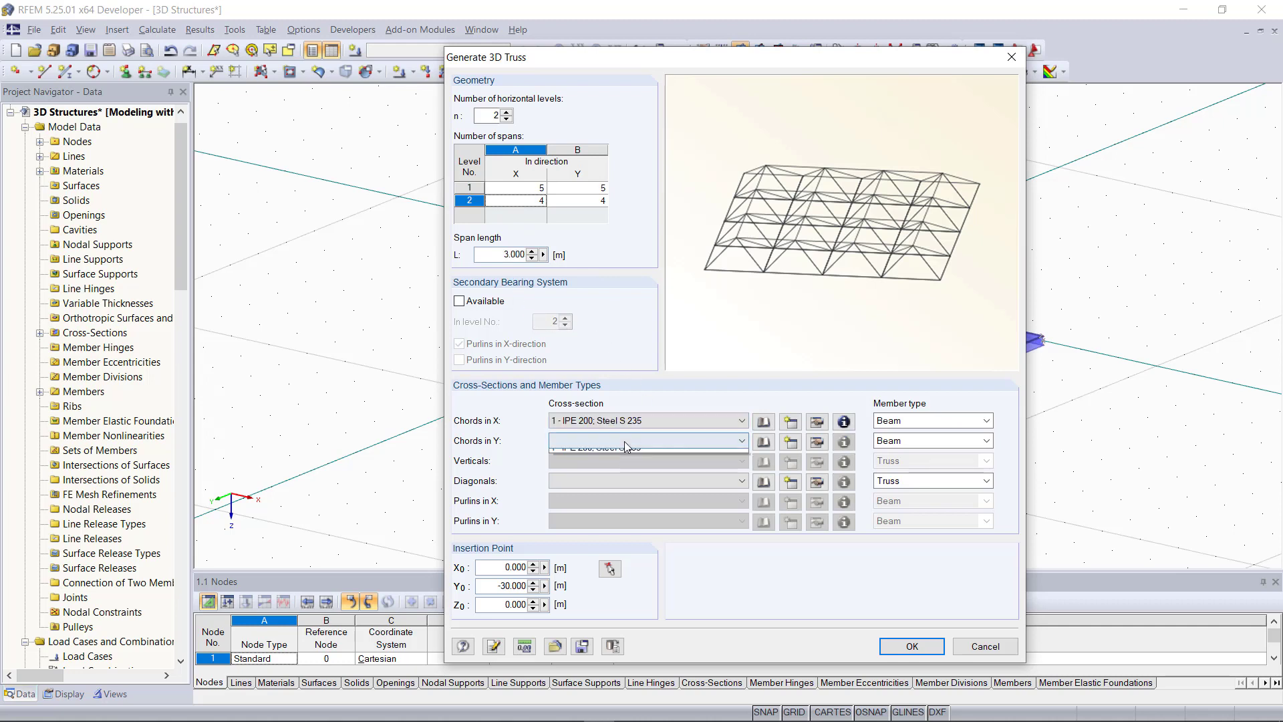
click(624, 448)
click(623, 480)
click(625, 495)
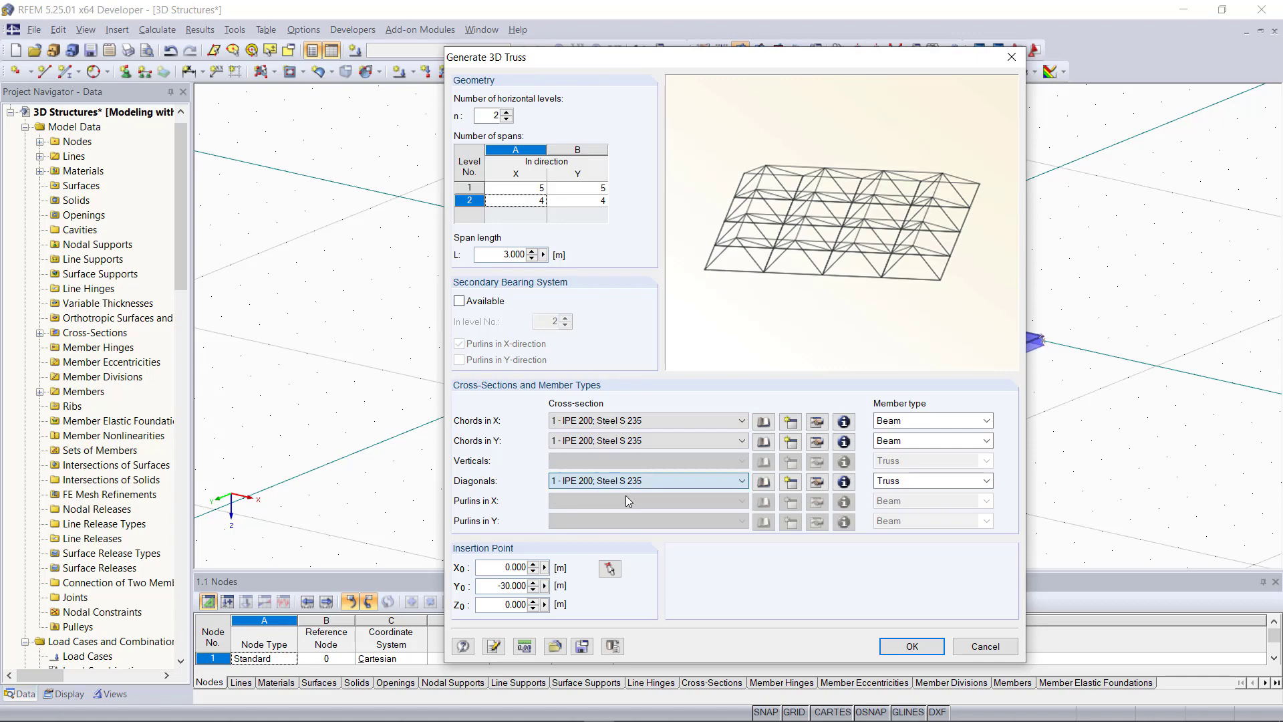
- Pick the truss's insertion point at X 0, Y -30, Z 0 m on the work plane and generate the 3D truss
click(611, 569)
scroll(587, 486, down, 7)
ctrl+middle_drag(554, 499, 768, 287)
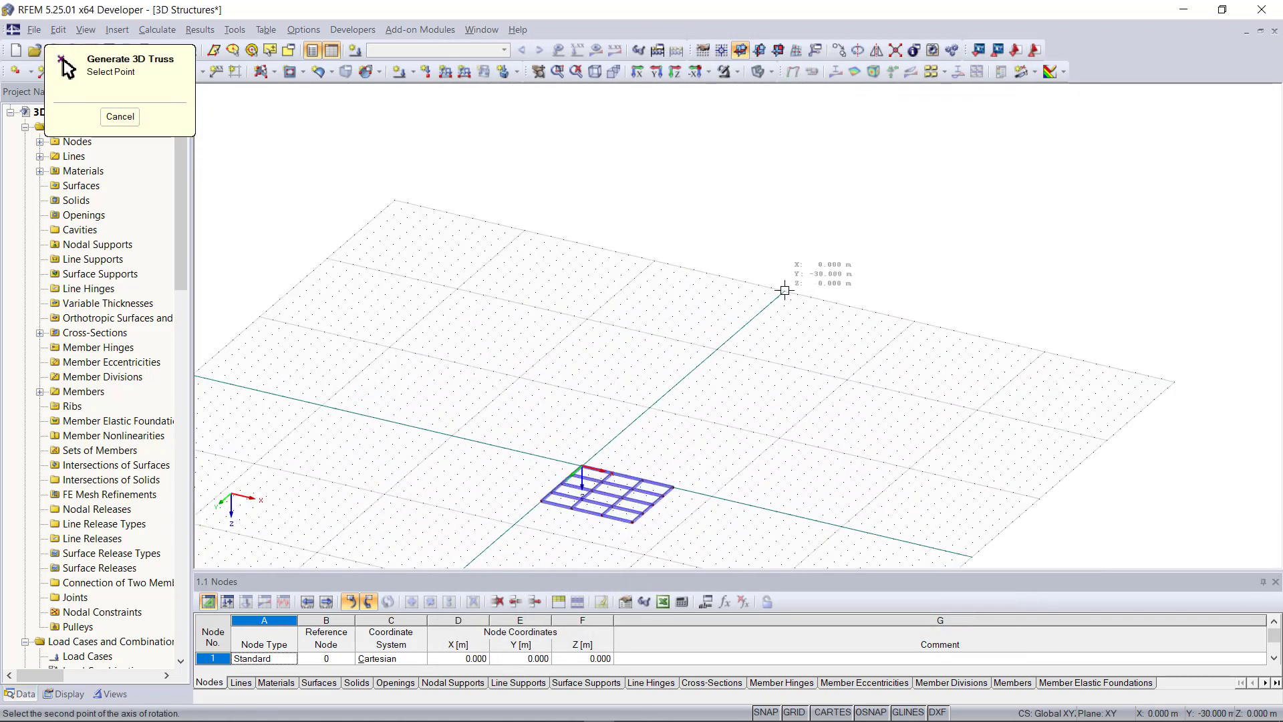
click(786, 290)
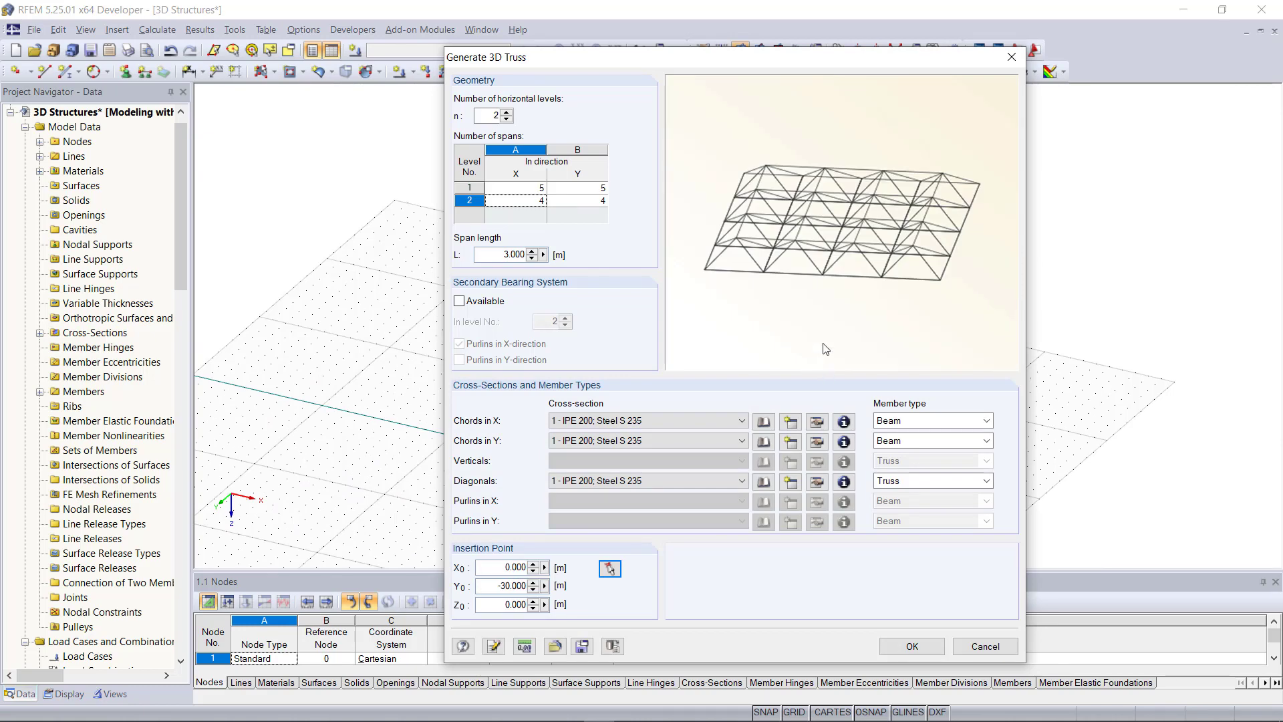
click(911, 646)
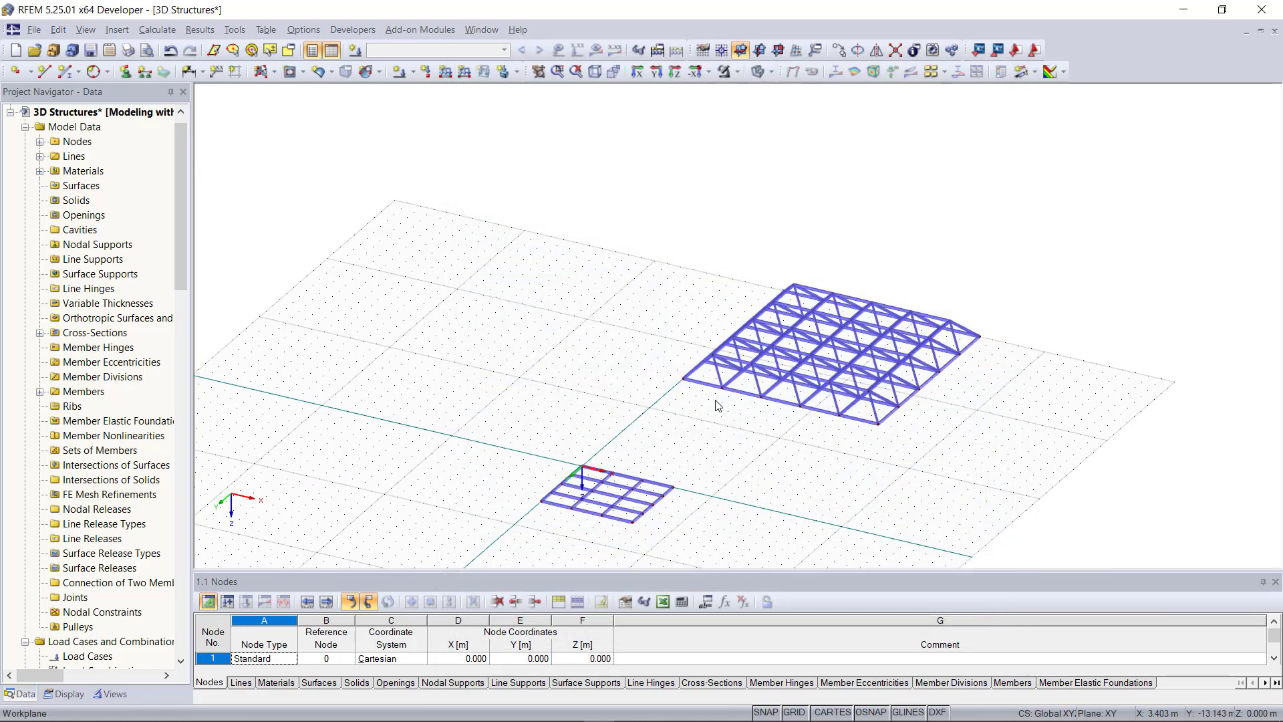
scroll(790, 439, up, 5)
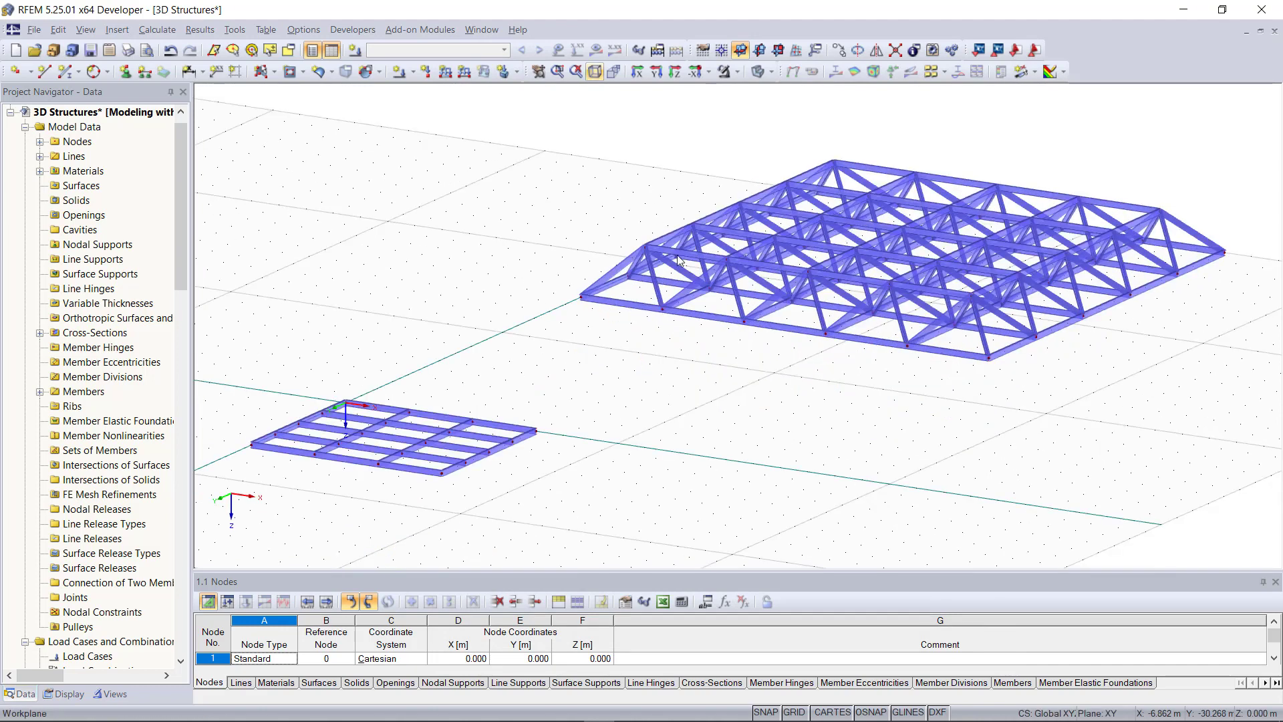
scroll(869, 491, down, 1)
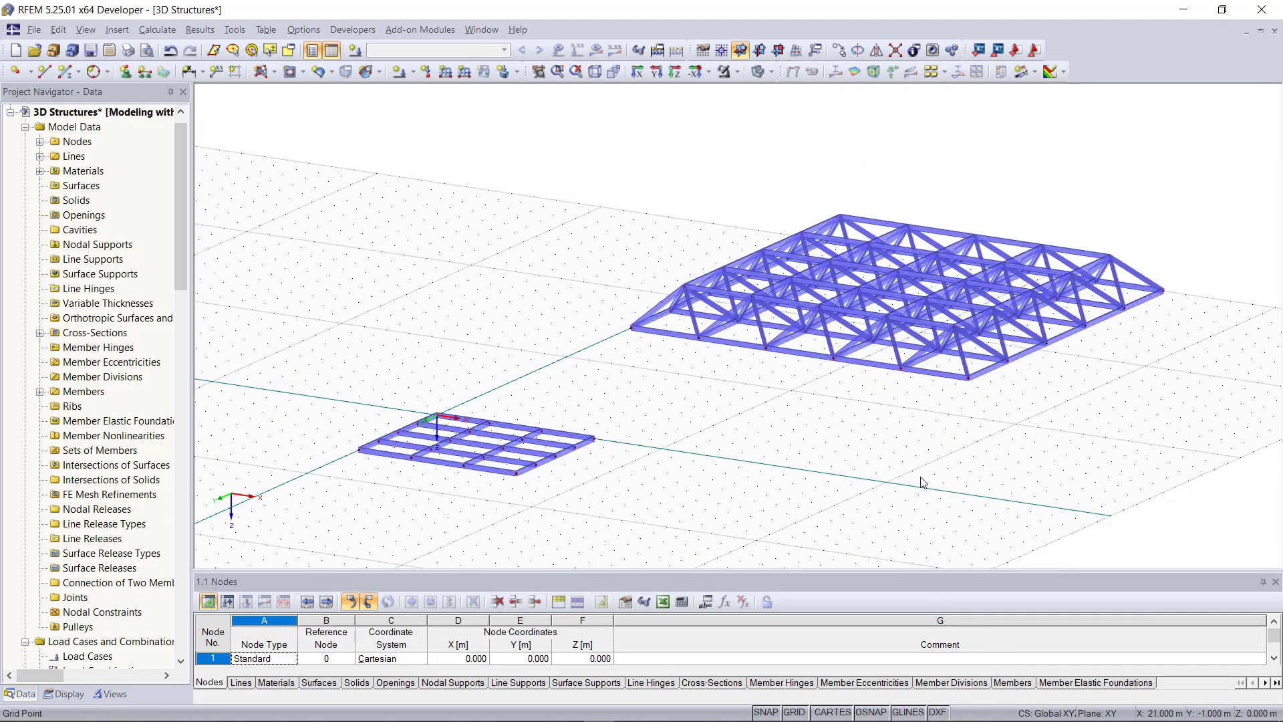
click(235, 30)
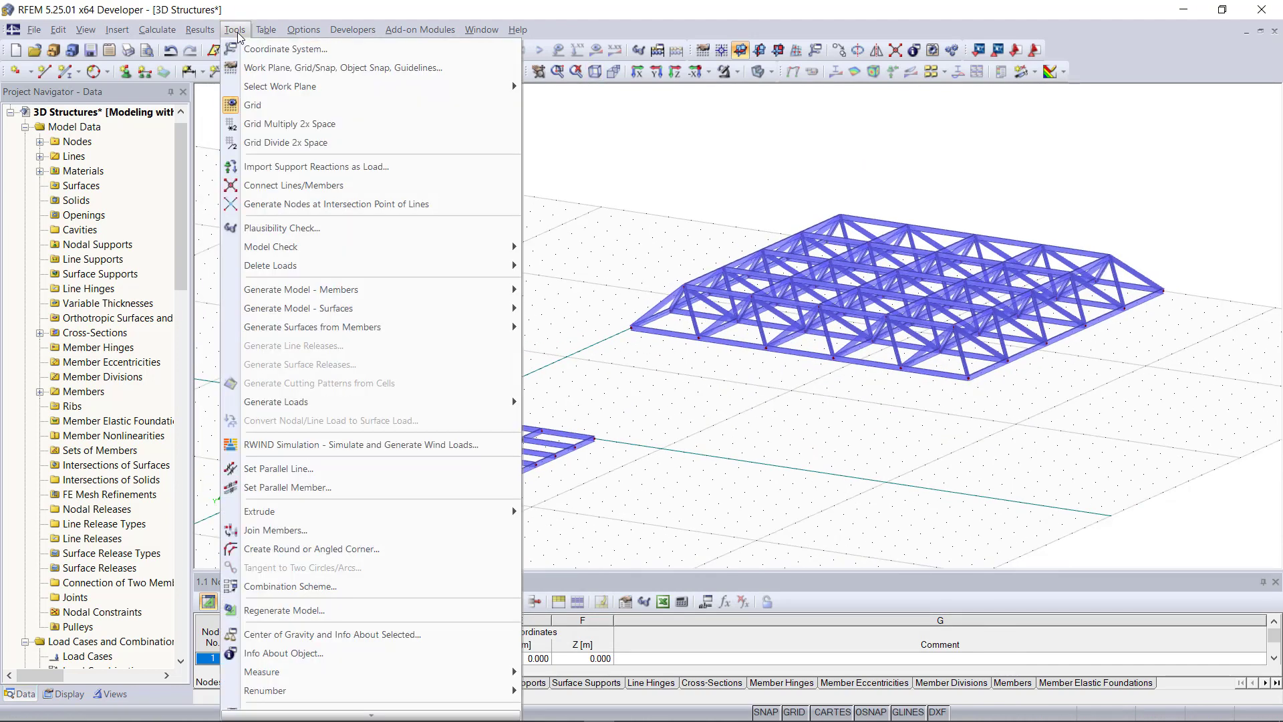
mouse_move(497, 284)
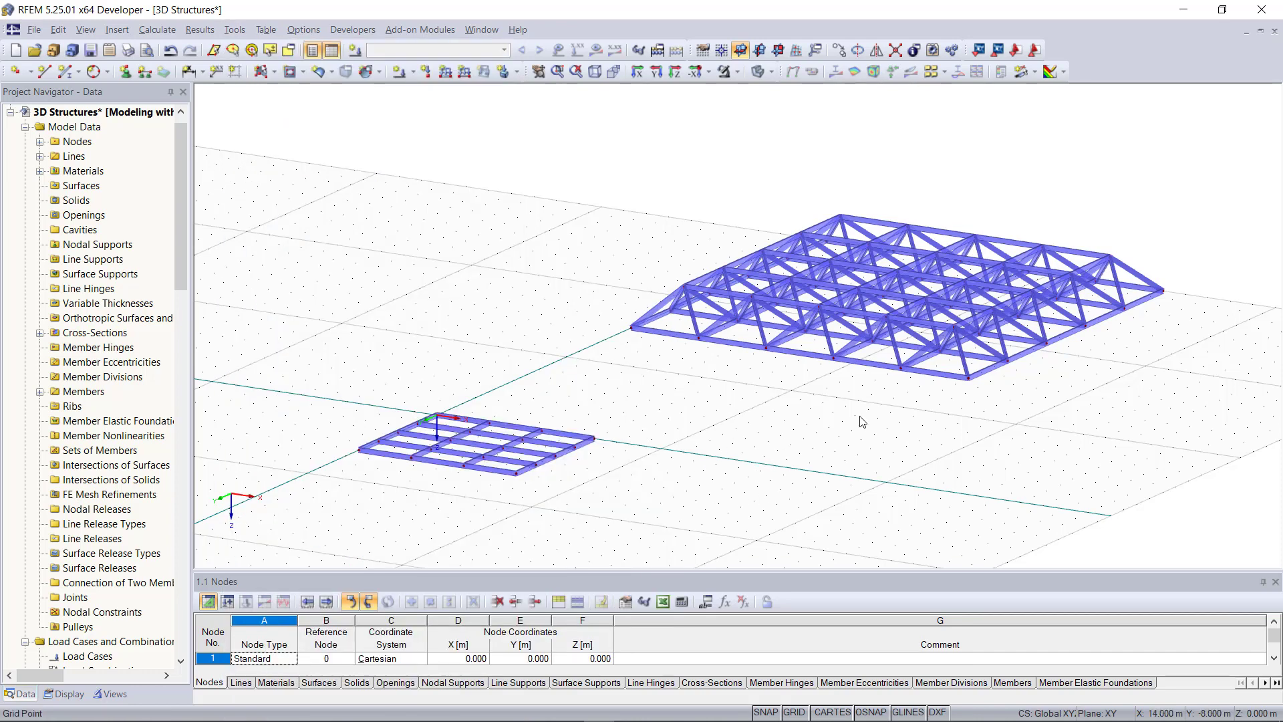
- Draw a circle via three nodes in an empty negative-X, positive-Y area of the XY work plane, away from the member grid
scroll(913, 452, down, 5)
scroll(482, 452, up, 5)
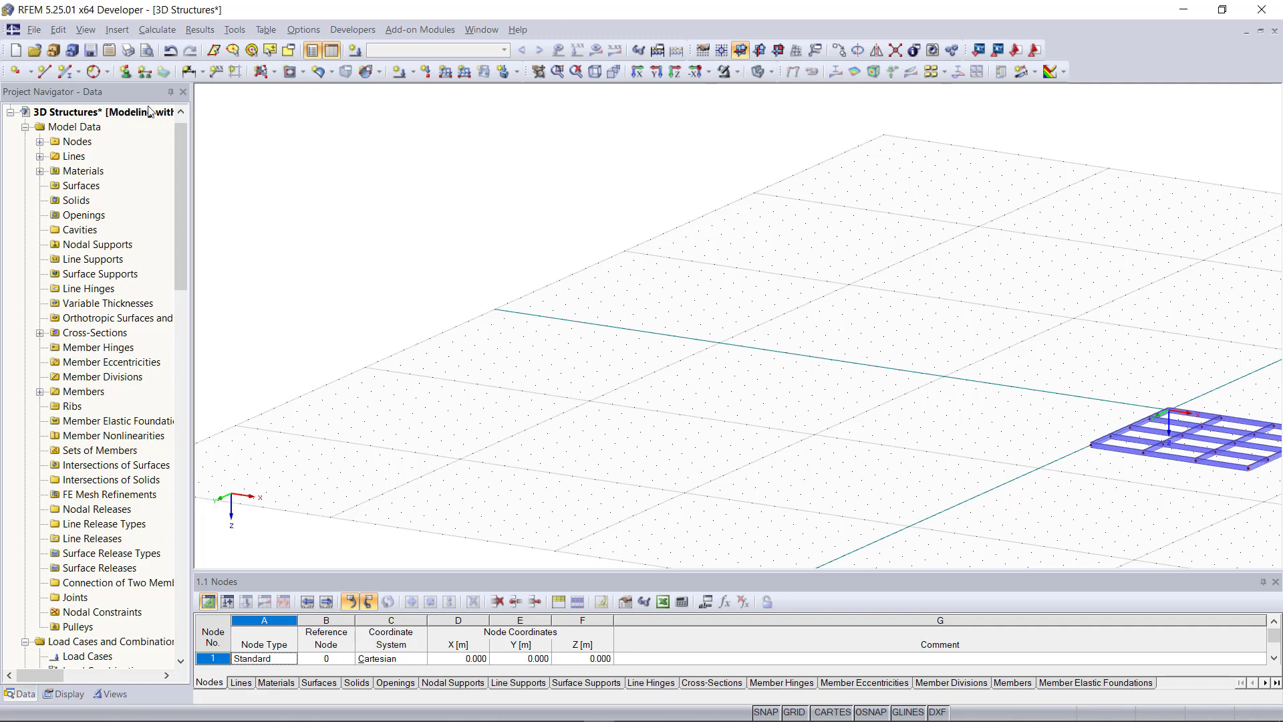
click(107, 71)
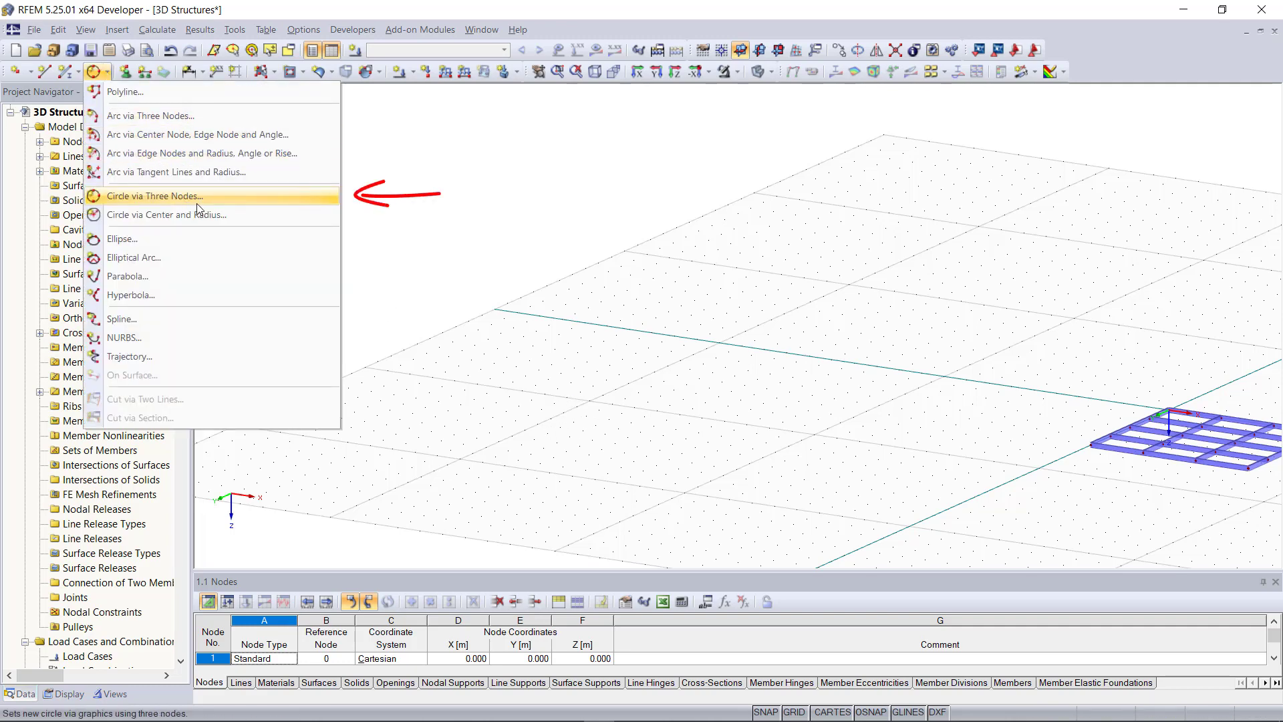
click(155, 196)
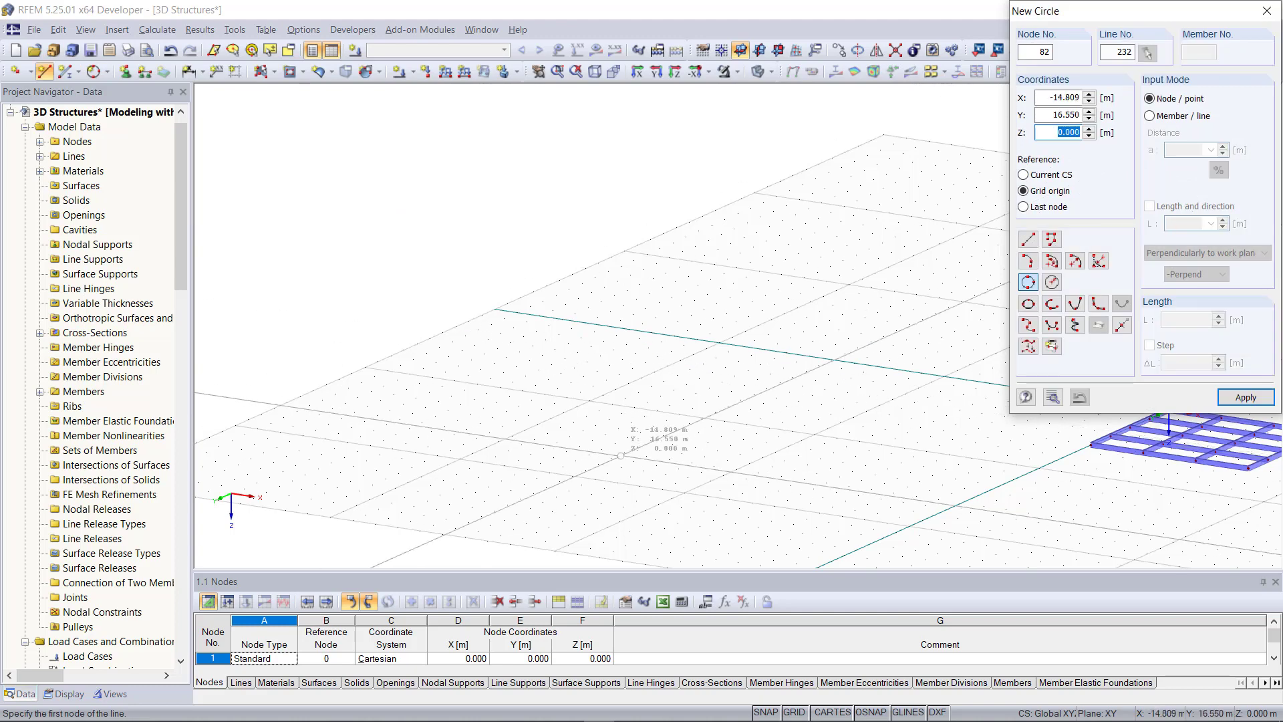
click(618, 442)
click(588, 391)
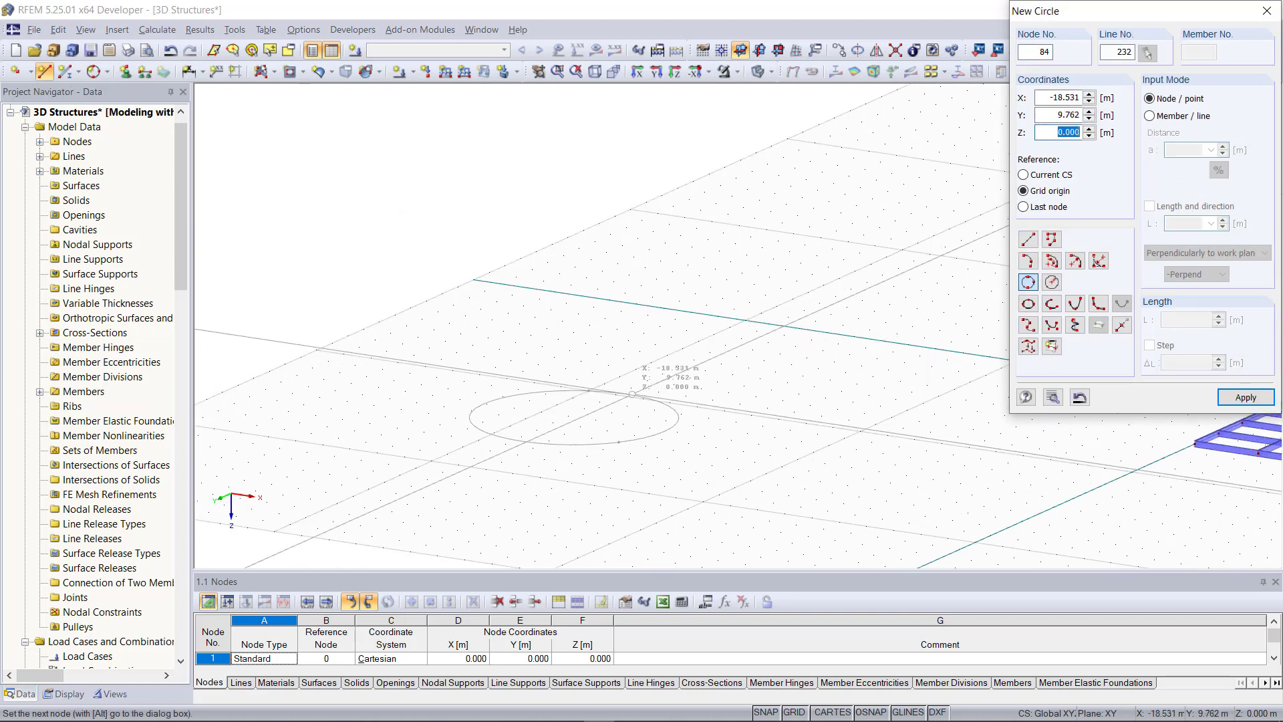
click(642, 399)
key(Escape)
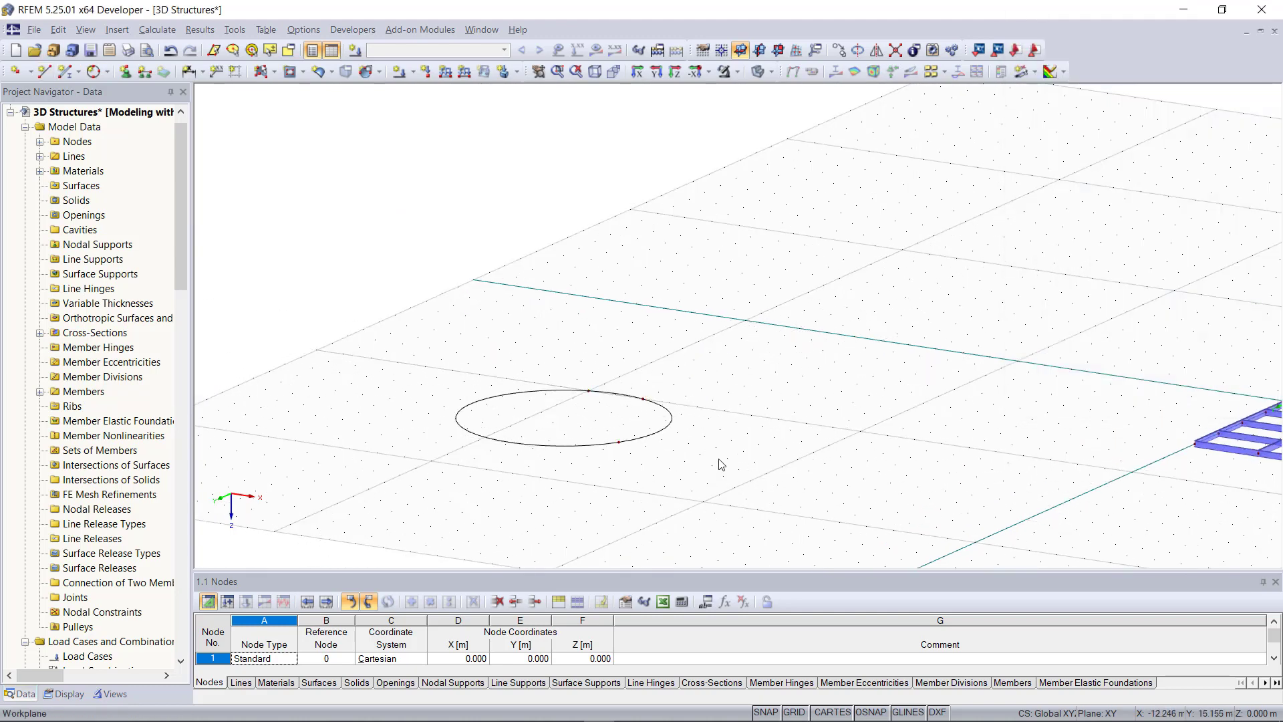
- Extrude the circle into a Concrete C30/37 surface in global -Z with 3 m depth, 180 mm thickness and 0 mm offset
right_click(580, 450)
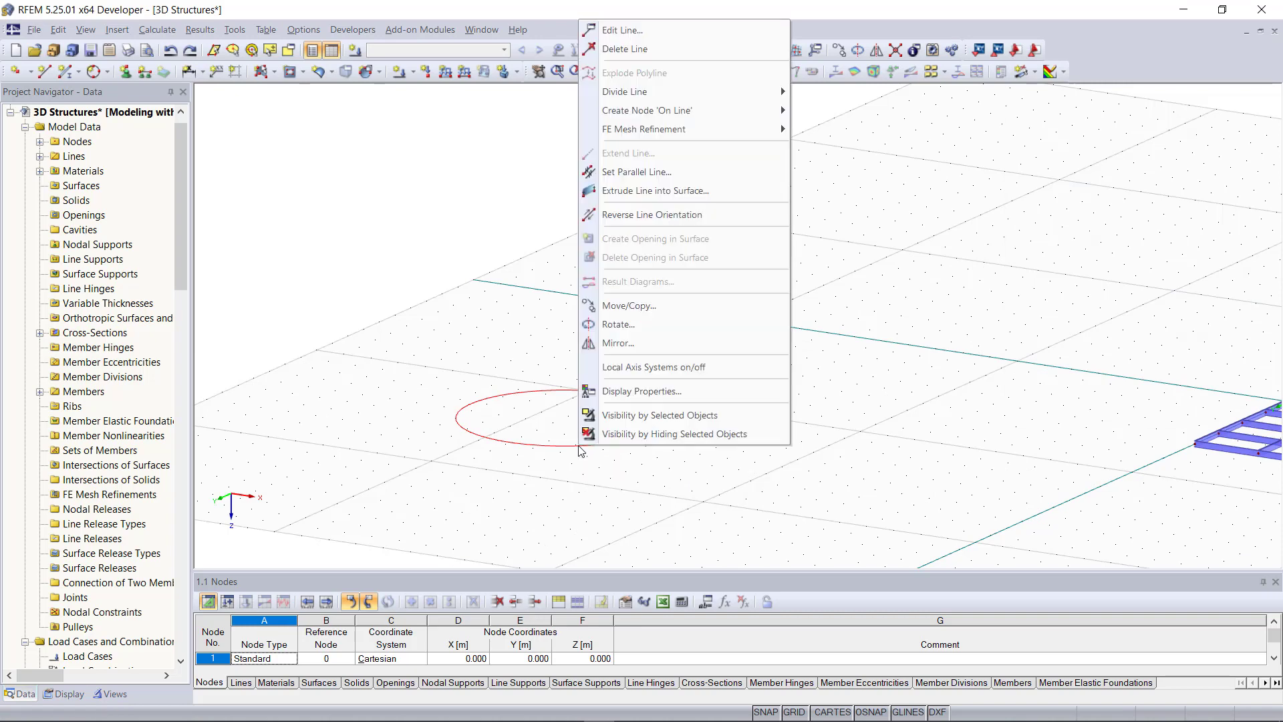
click(636, 191)
drag(1072, 16, 862, 114)
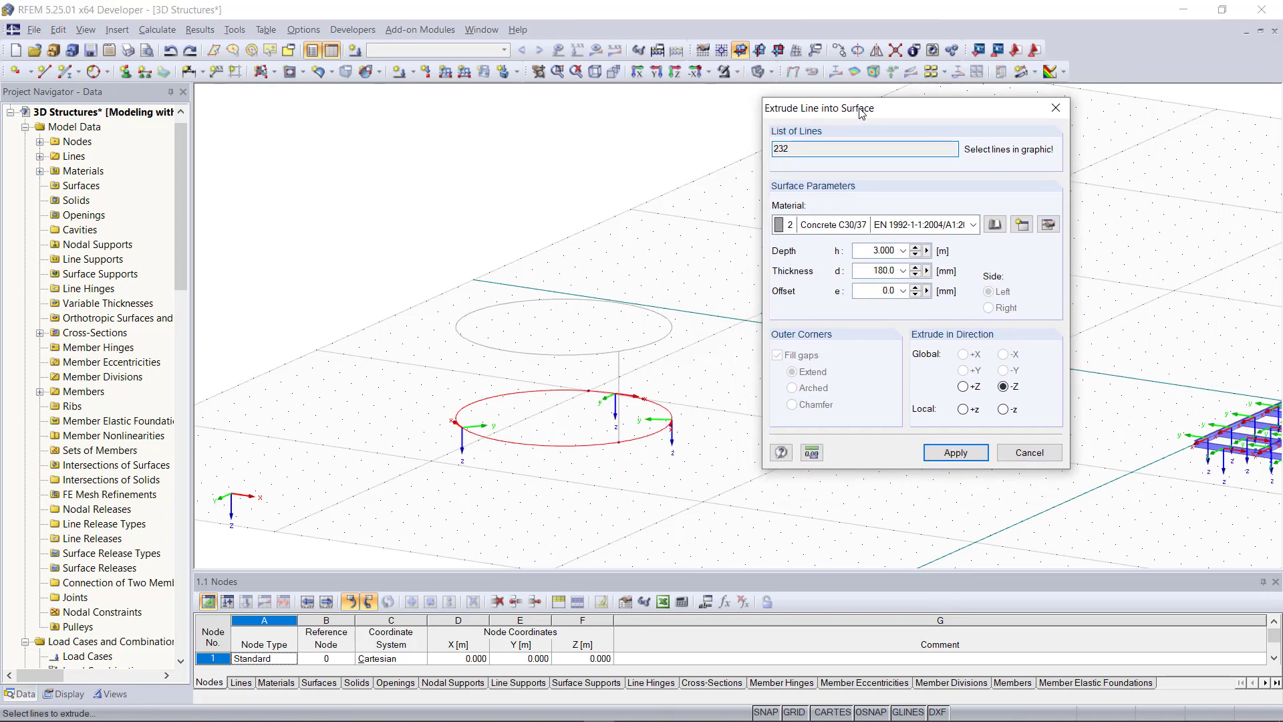
click(973, 227)
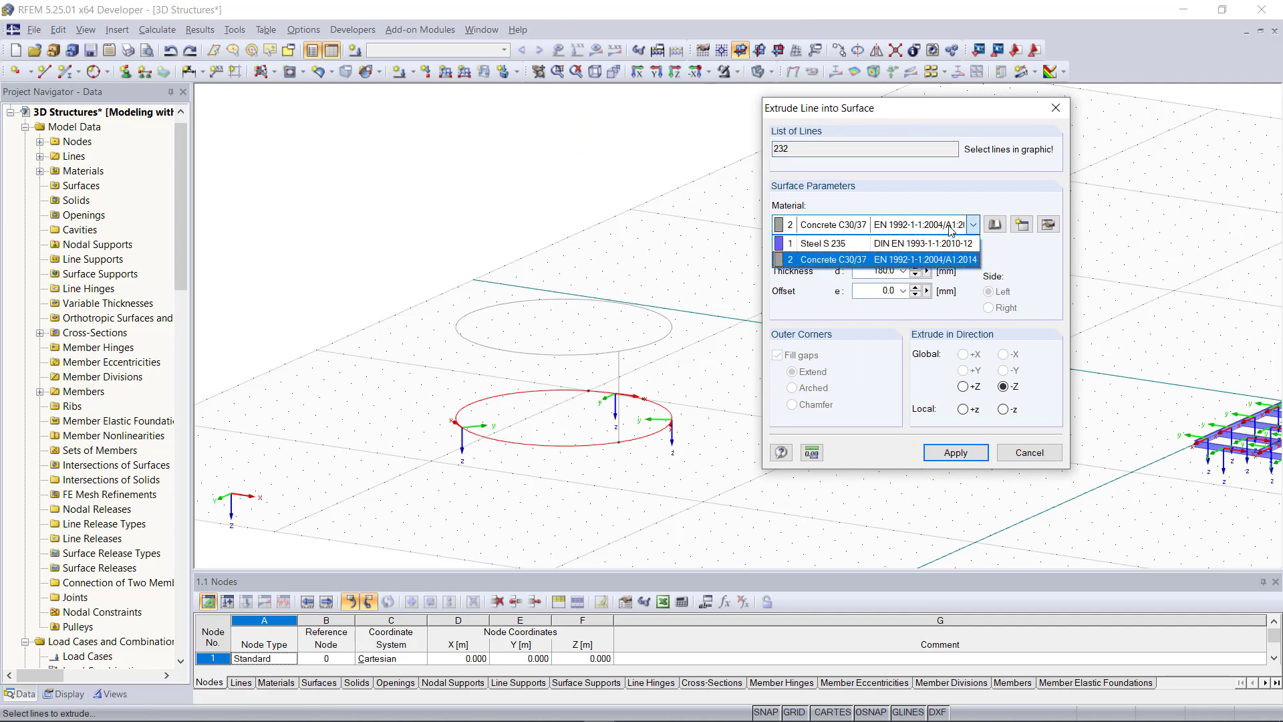
click(952, 229)
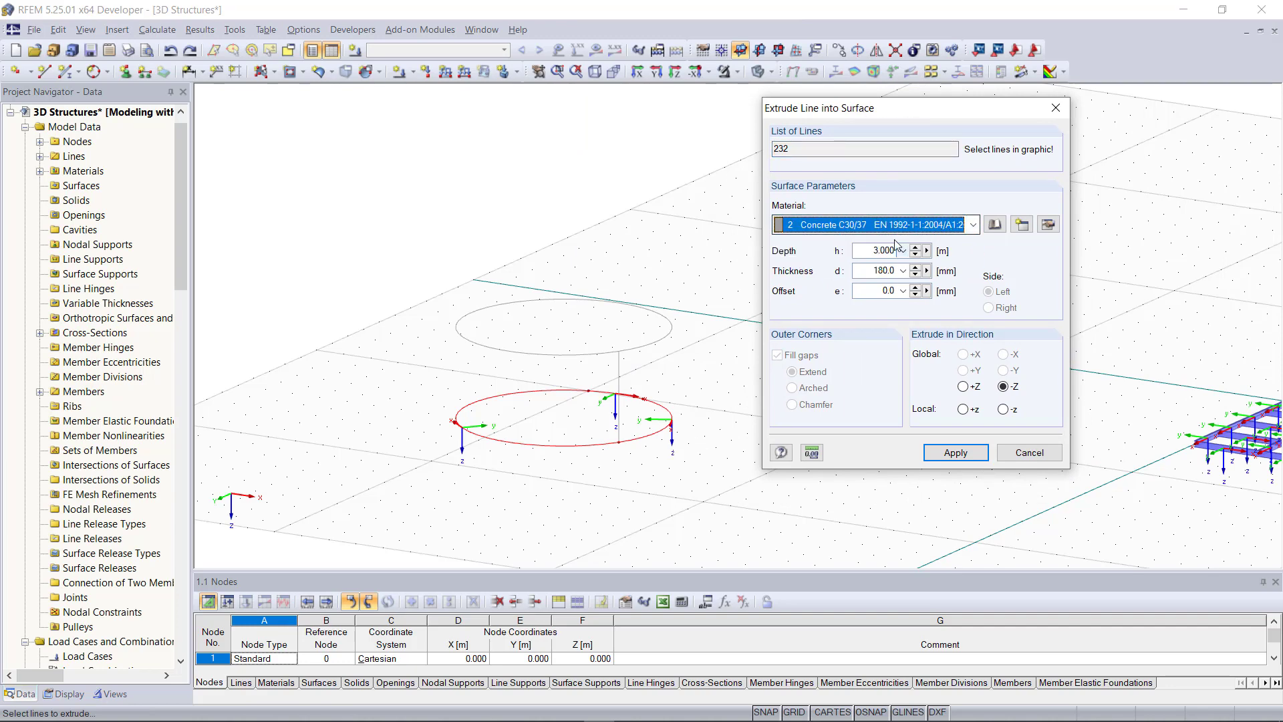
click(881, 291)
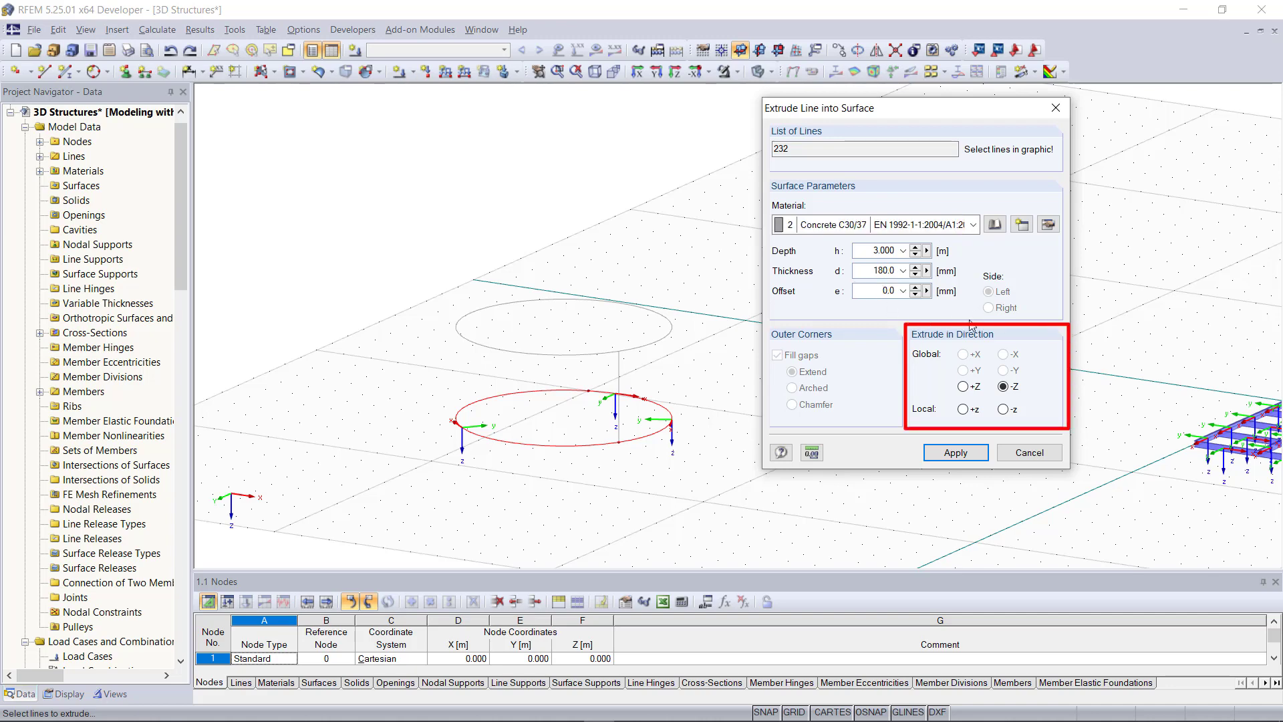
click(972, 393)
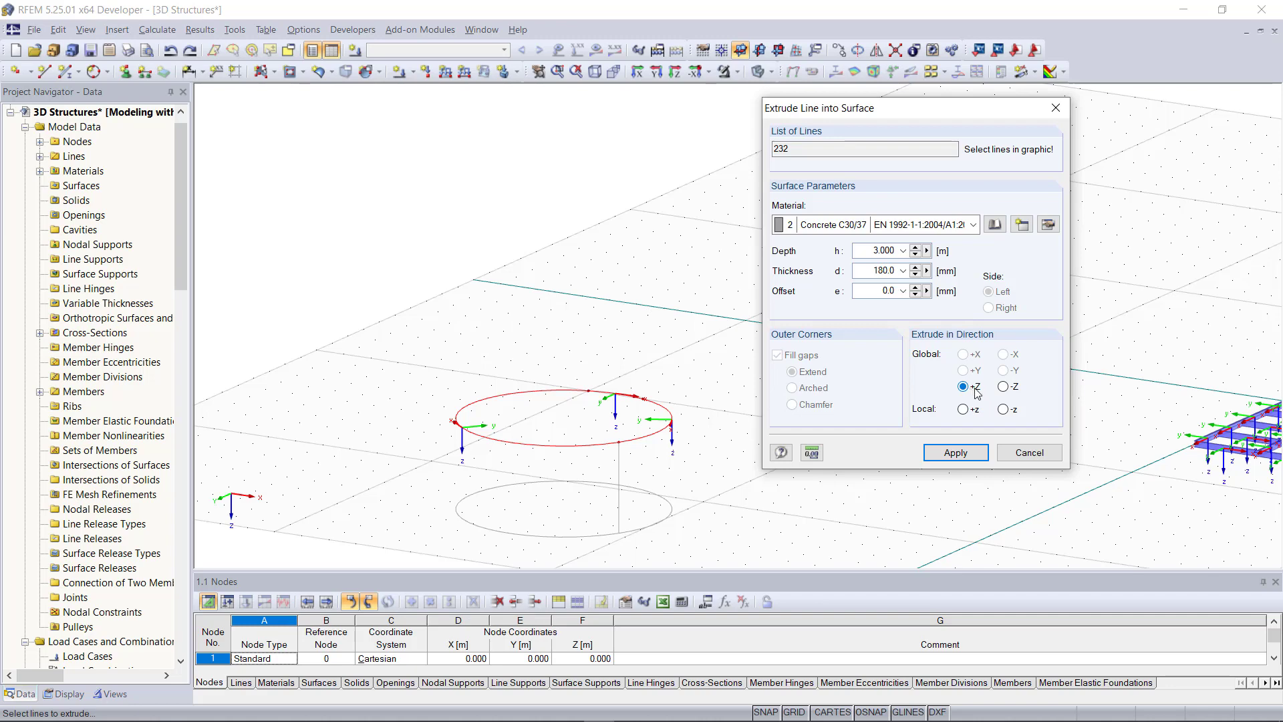
click(1004, 387)
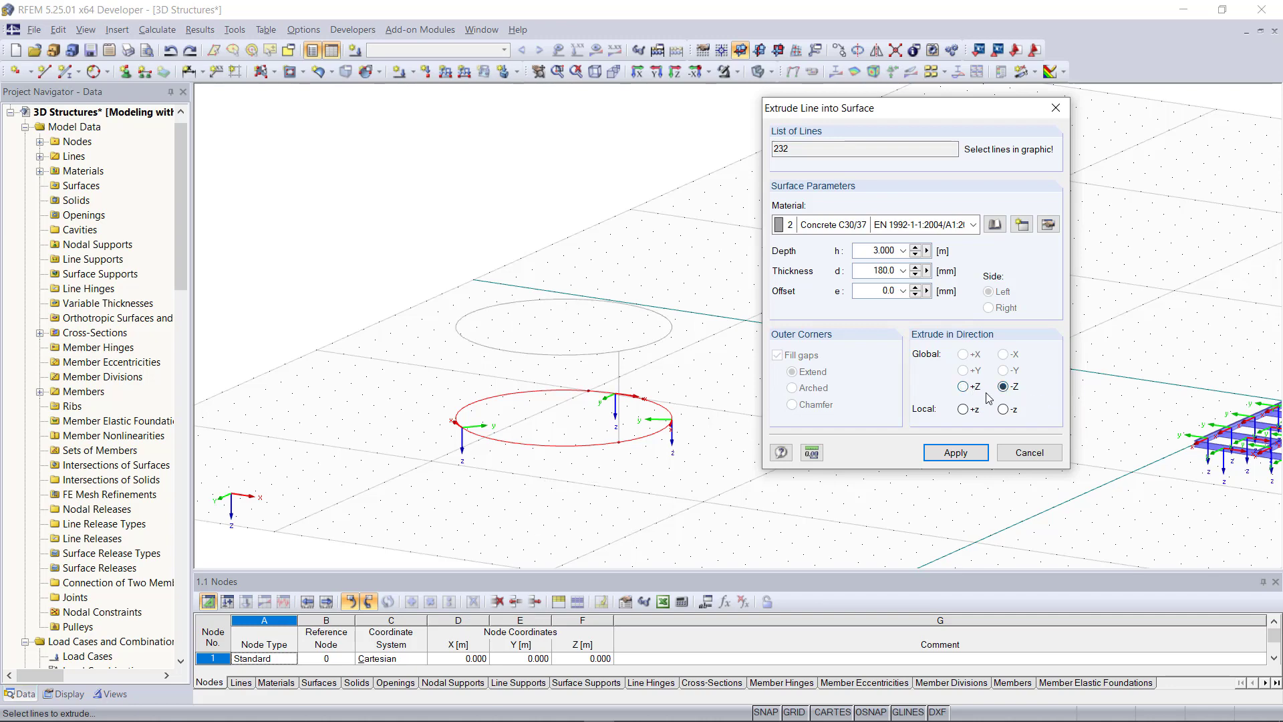
click(956, 453)
click(1009, 450)
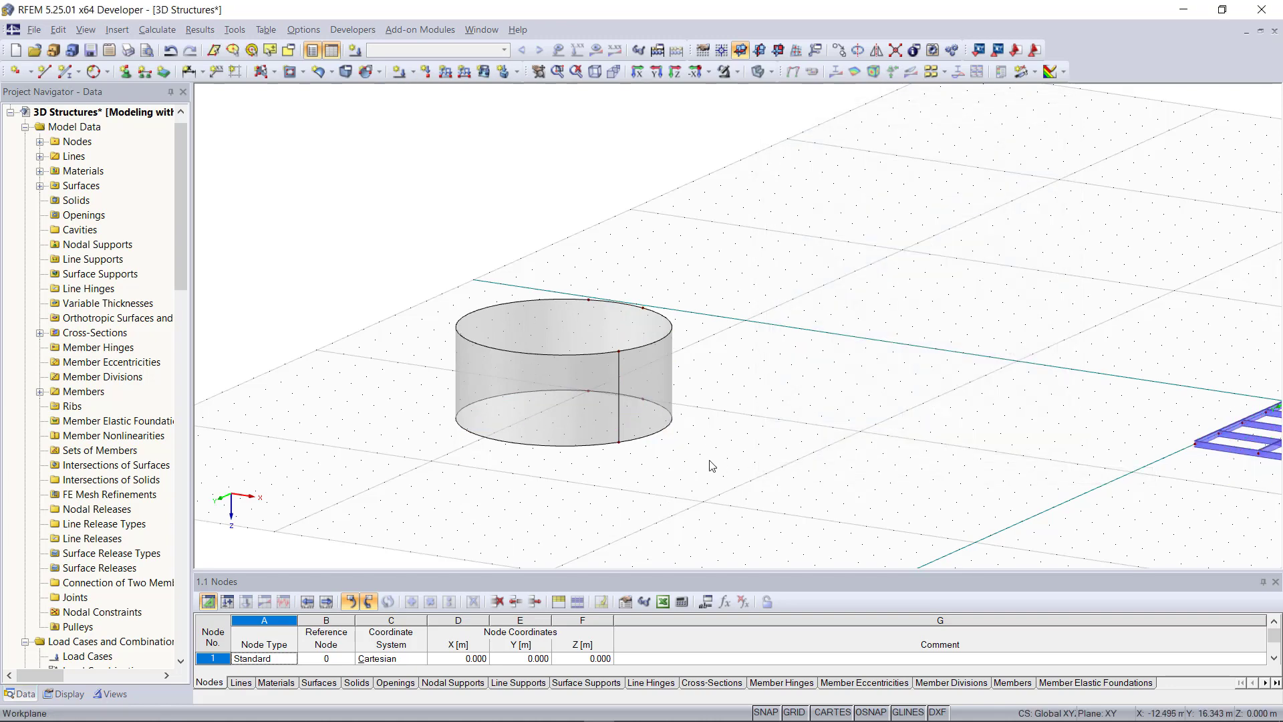
- Close the extruded cylinder with plane surfaces bounded by its upper and lower circles, using Concrete C30/37 with 180 mm constant thickness
scroll(925, 413, down, 2)
scroll(894, 389, down, 1)
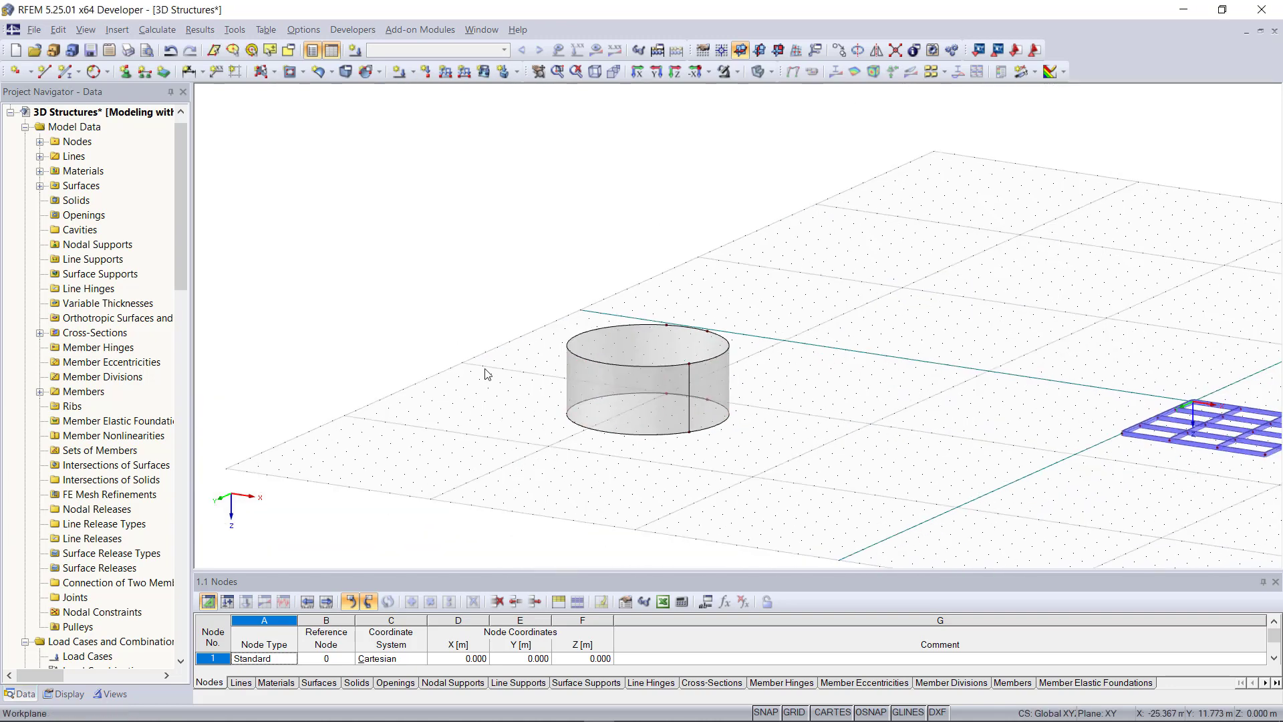
scroll(488, 373, up, 4)
scroll(544, 401, down, 1)
ctrl+middle_drag(544, 401, 588, 288)
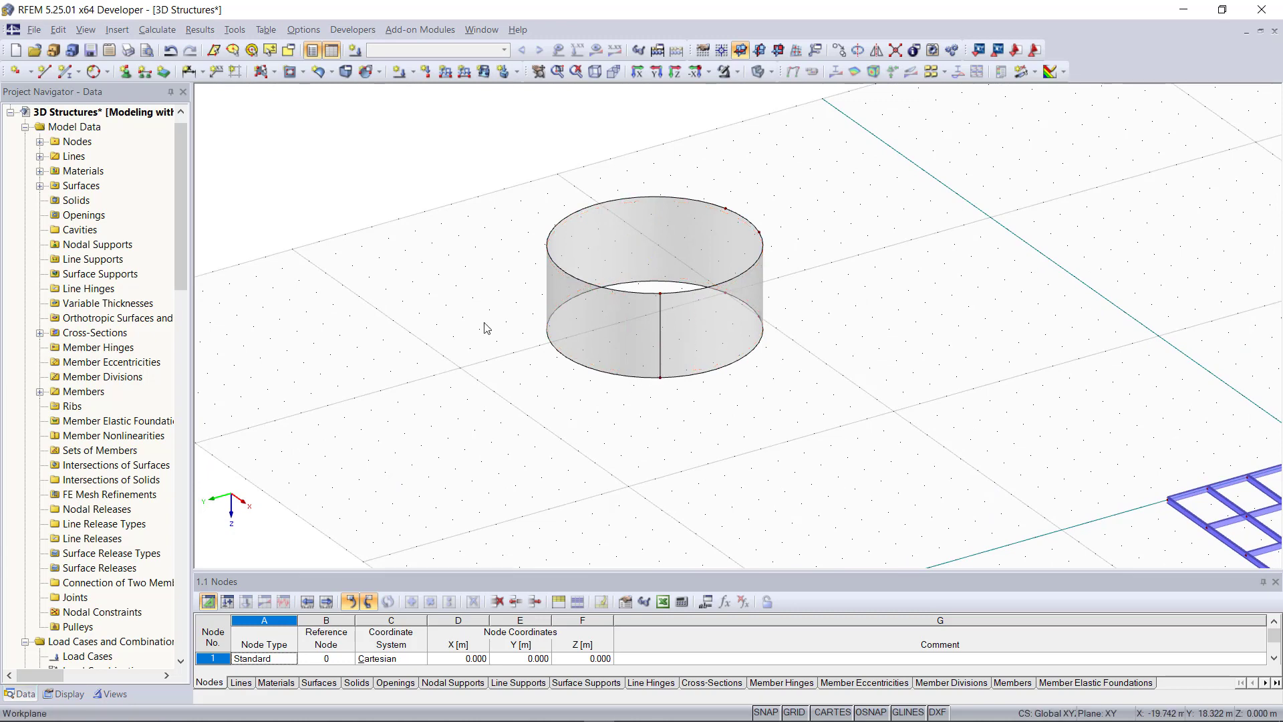
click(274, 71)
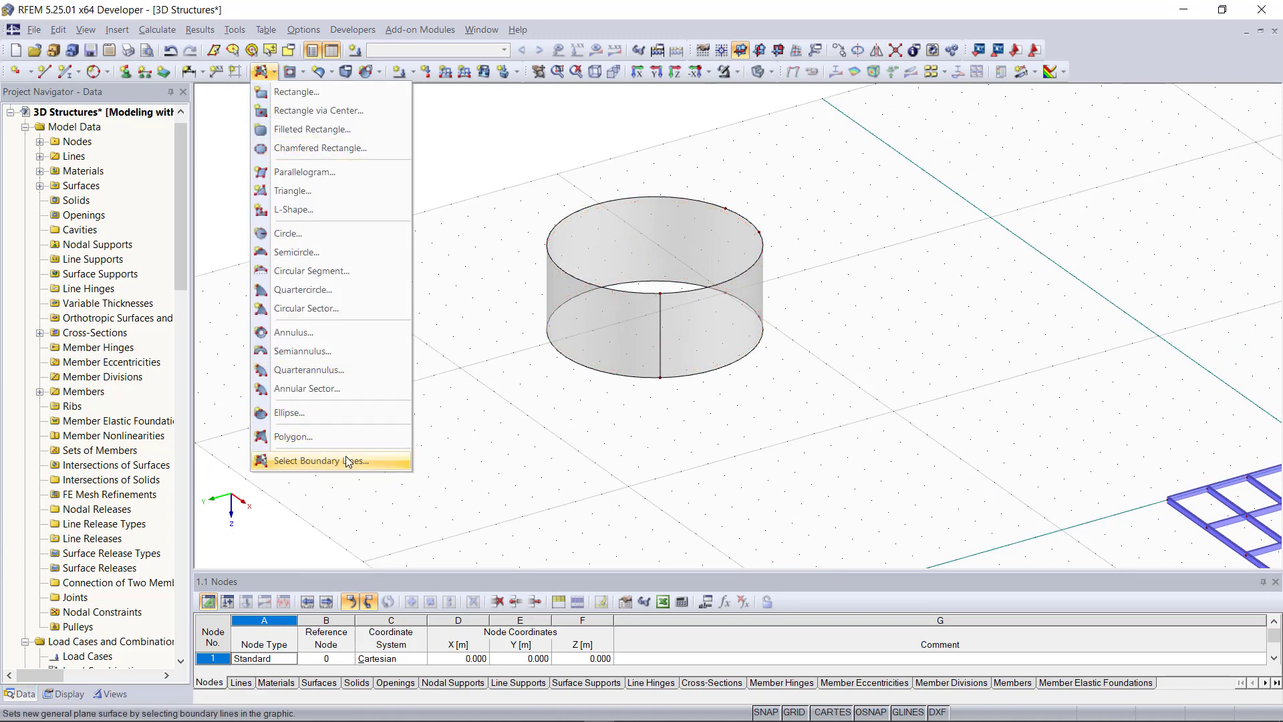
click(321, 460)
click(471, 256)
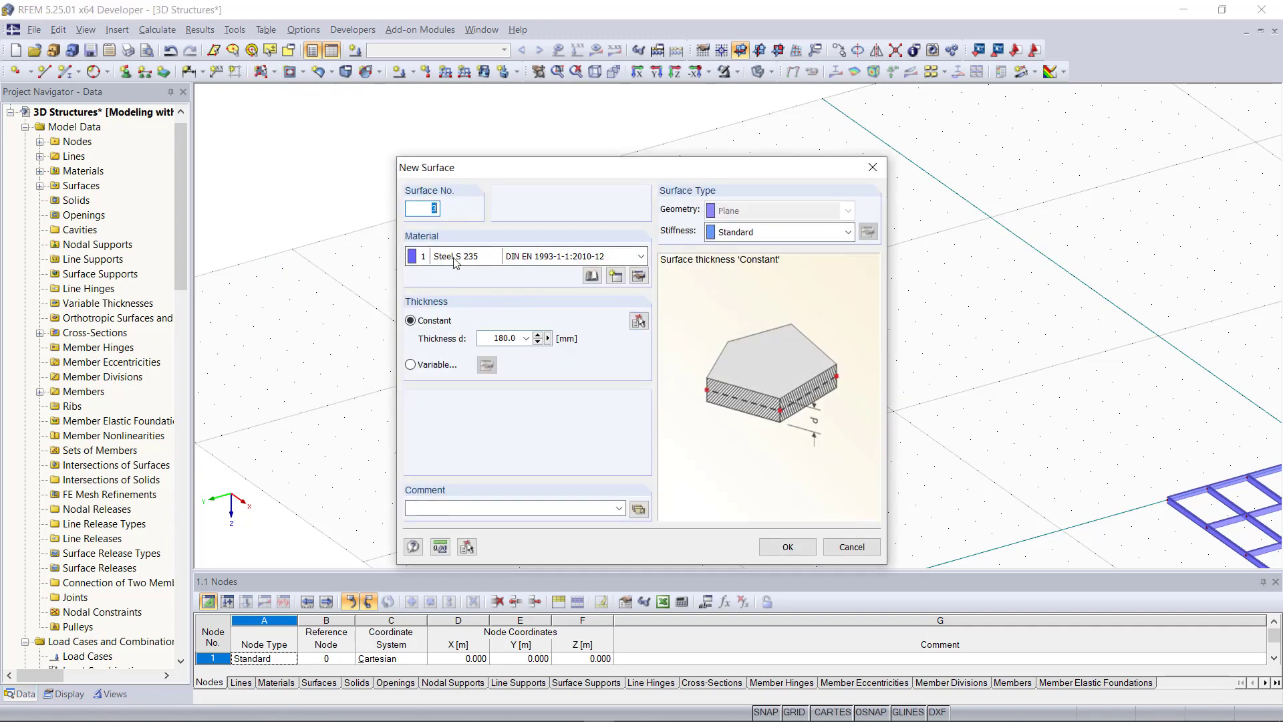
click(466, 283)
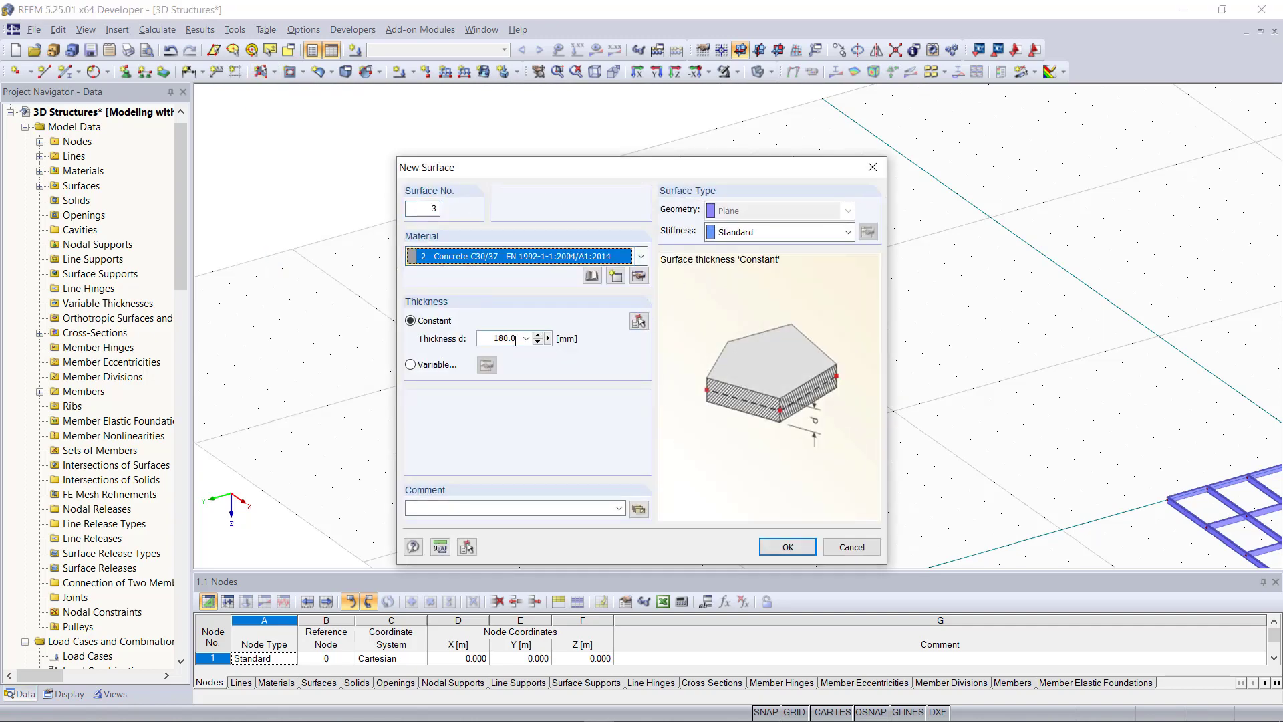
click(775, 545)
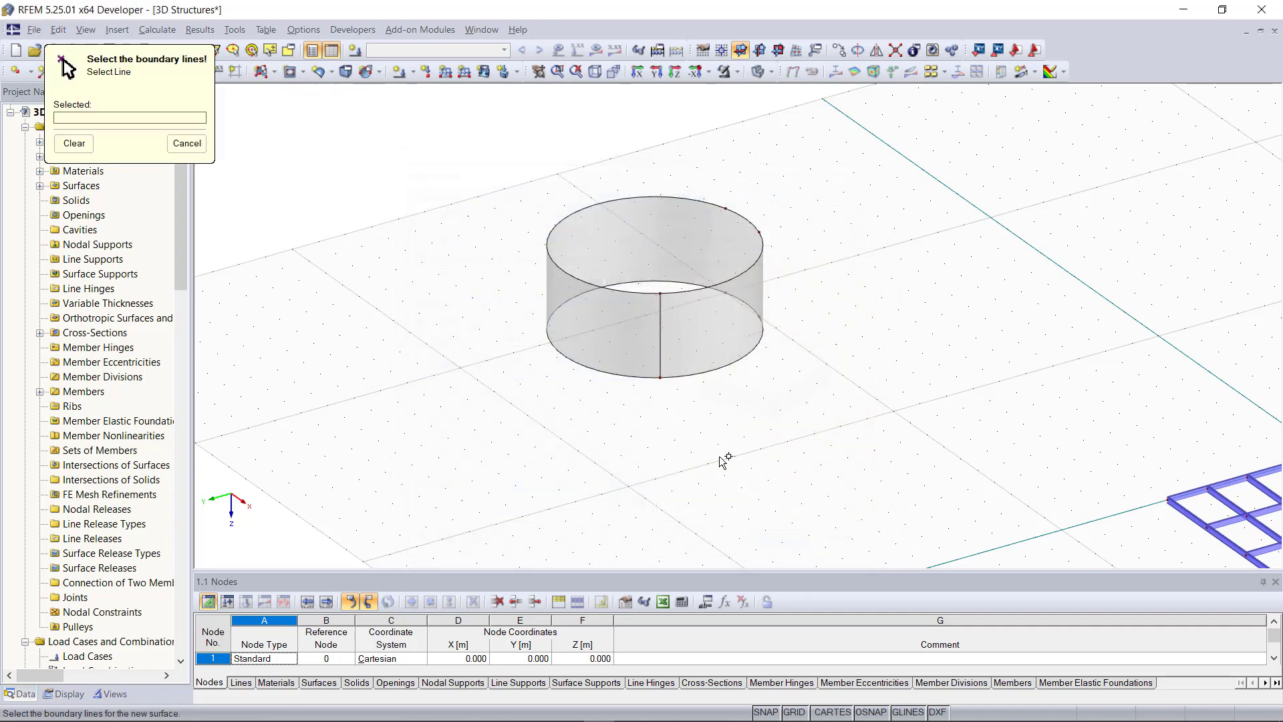
click(618, 294)
click(615, 372)
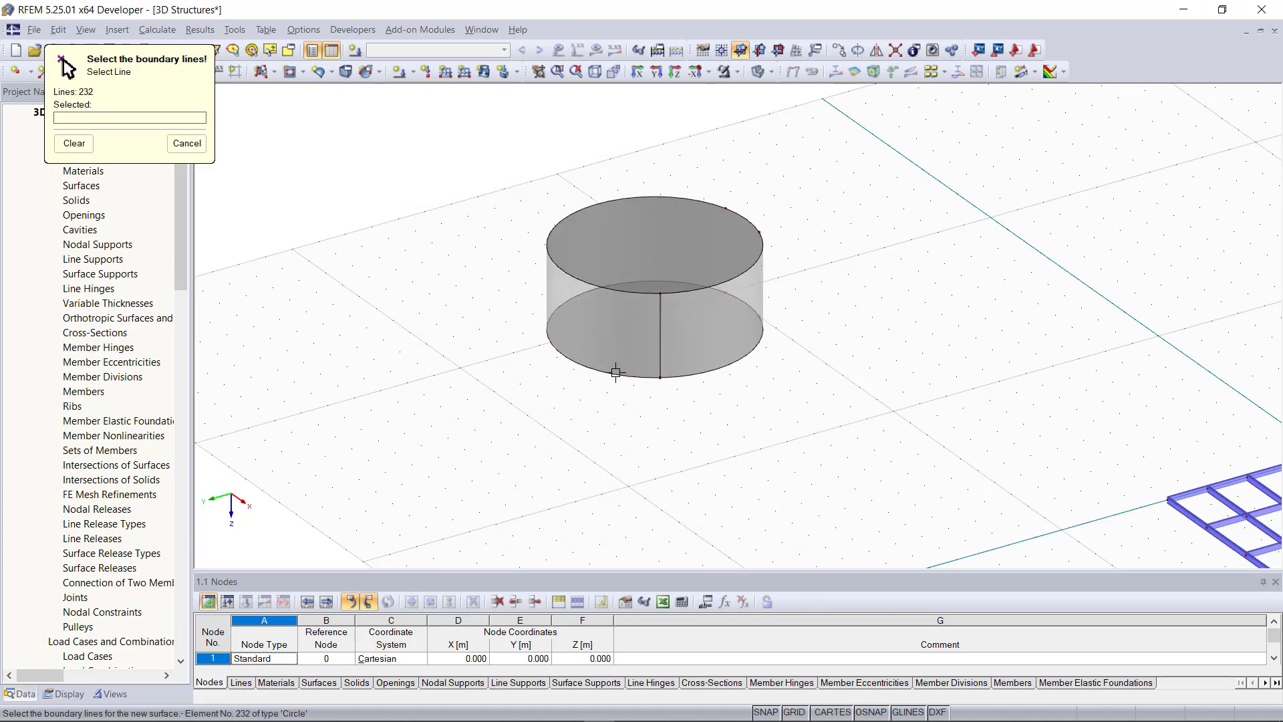
right_click(607, 439)
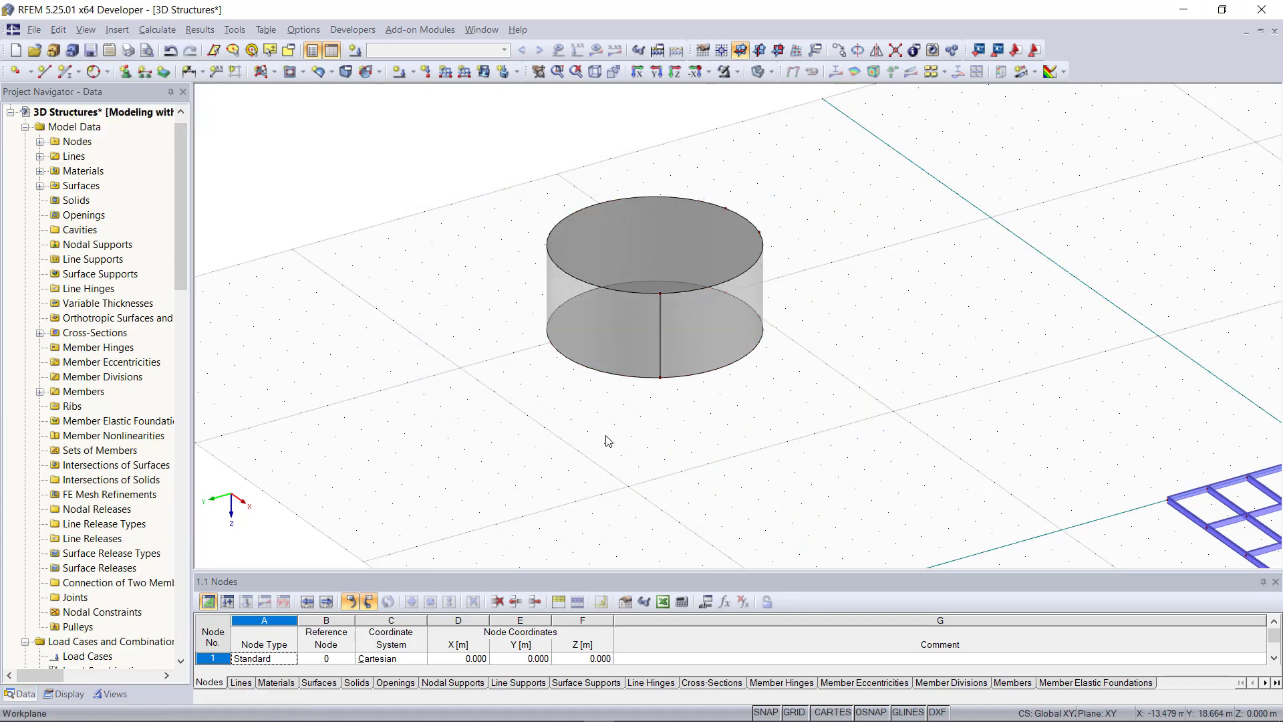
- Draw the 180 mm Concrete C30/37 base of an Extruded Circle Tapered beside the cylinder, passing through X -8, Y 16 m
click(377, 75)
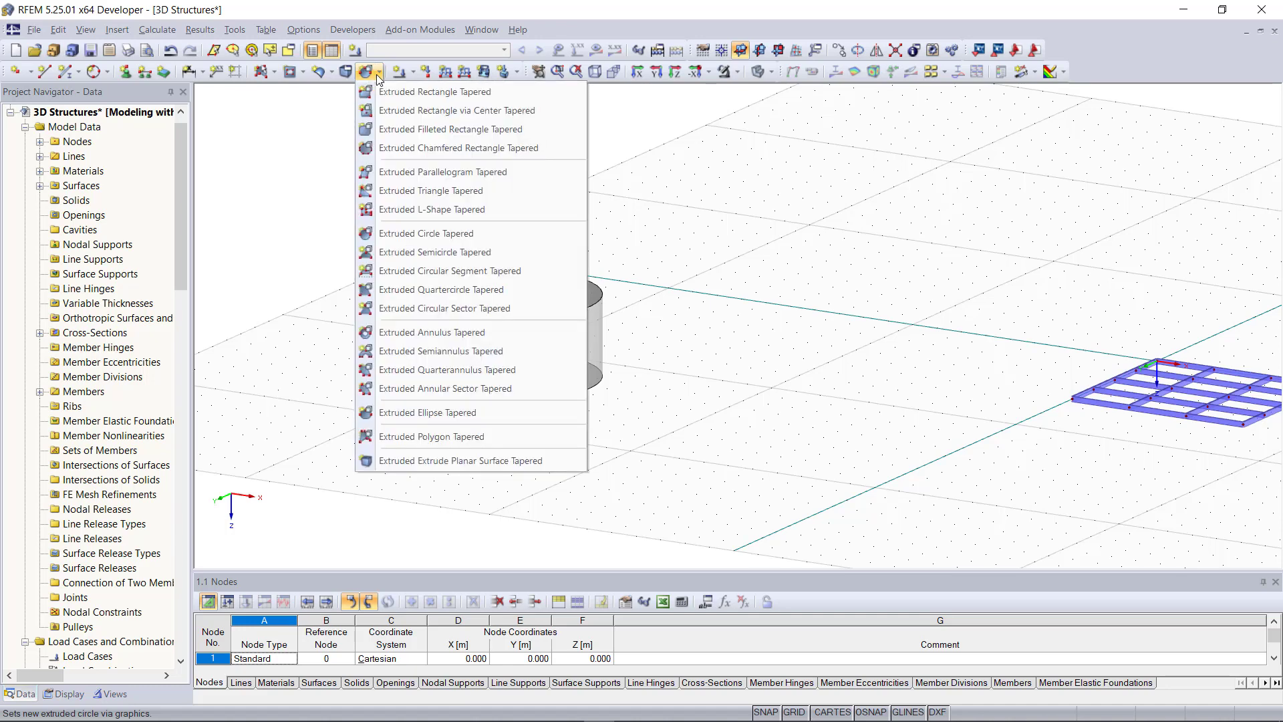
click(460, 236)
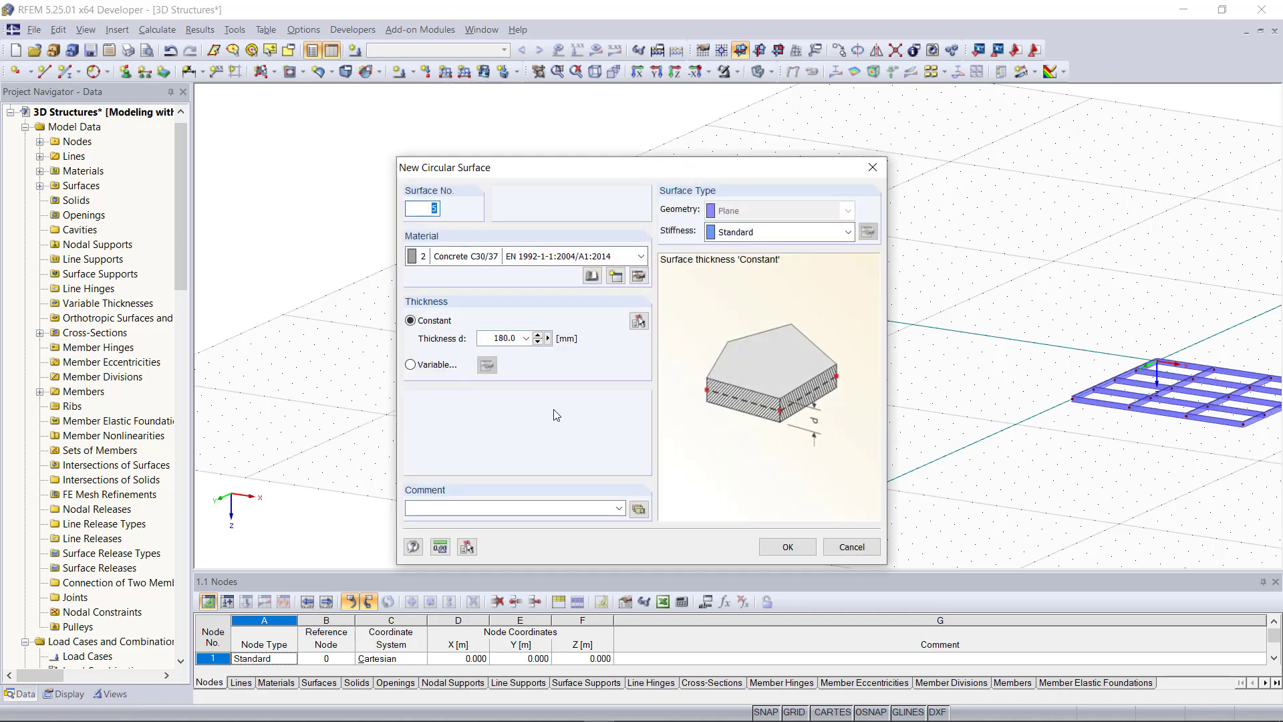
click(788, 546)
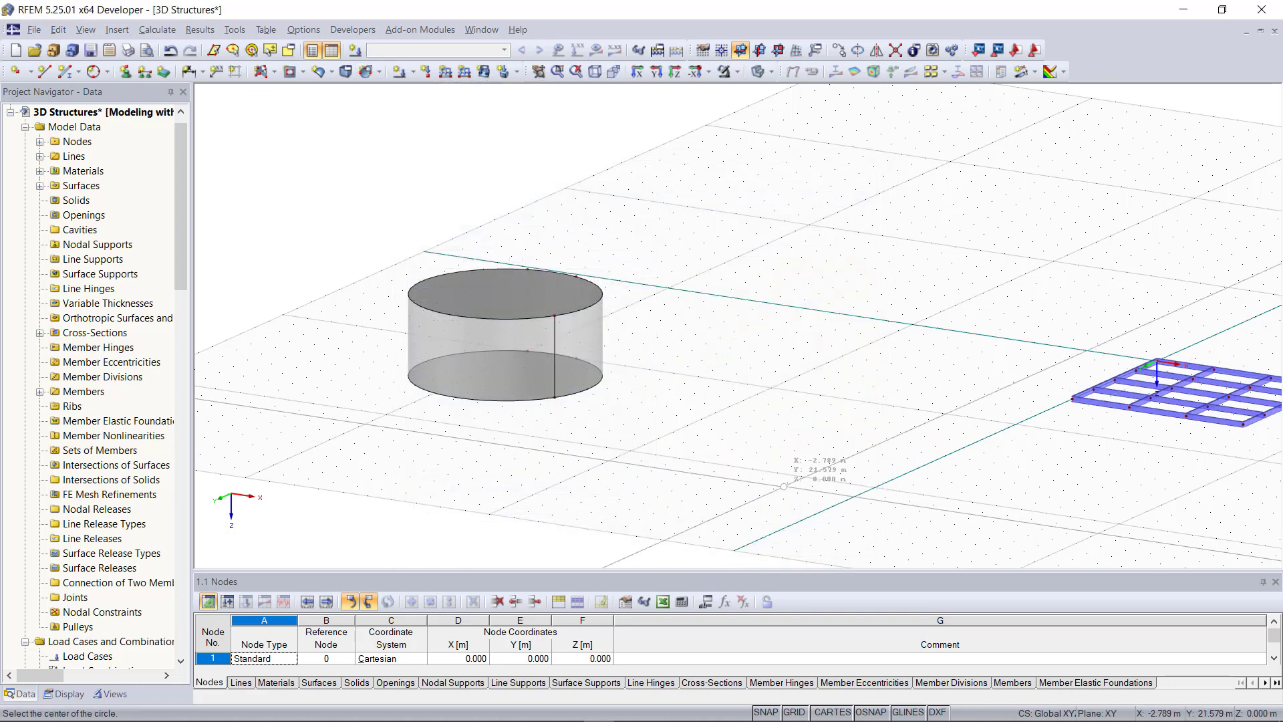
click(729, 465)
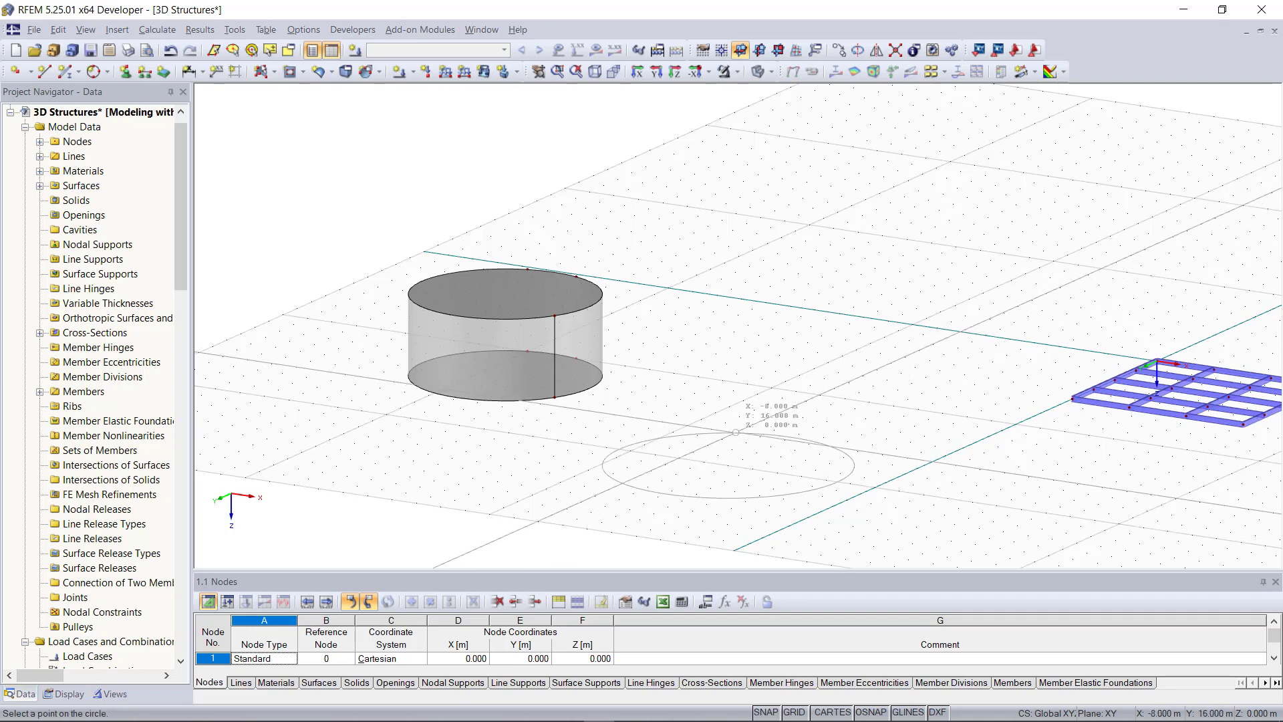
click(736, 432)
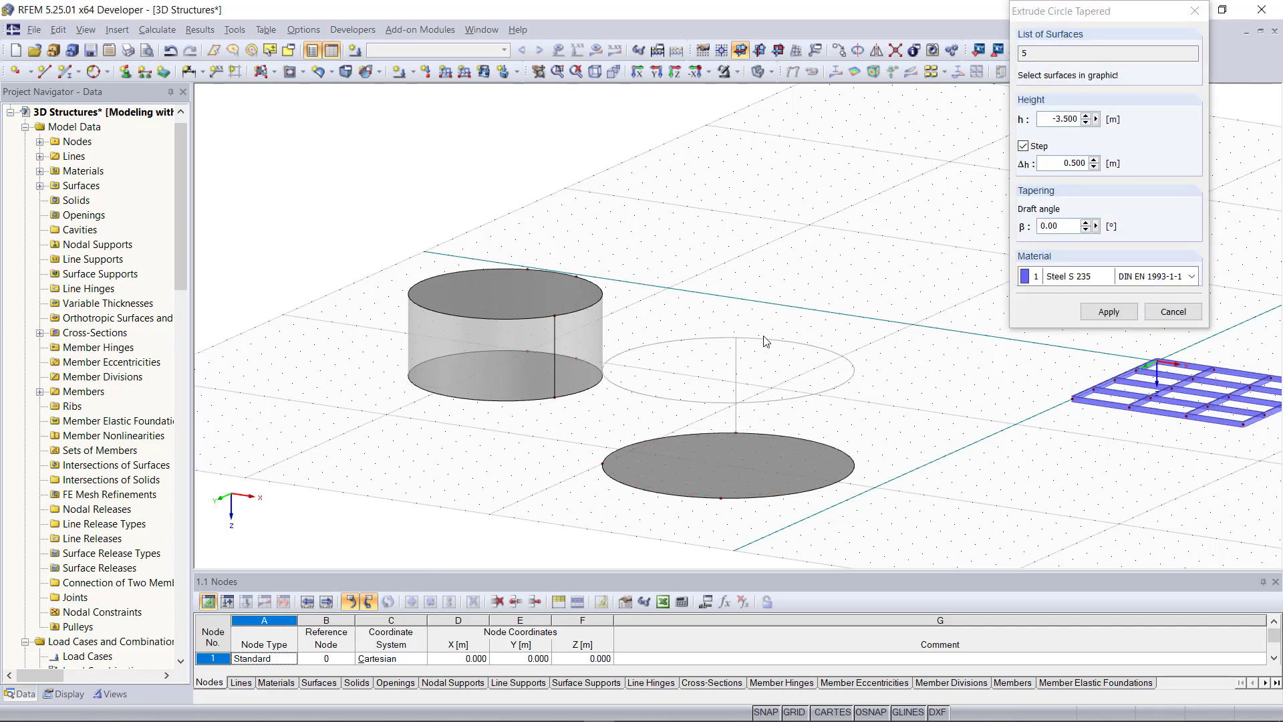
- Extrude the new circular surface into a solid with height -3 m, draft angle 0° and material Concrete C30/37
drag(1050, 119, 1113, 123)
text(-3)
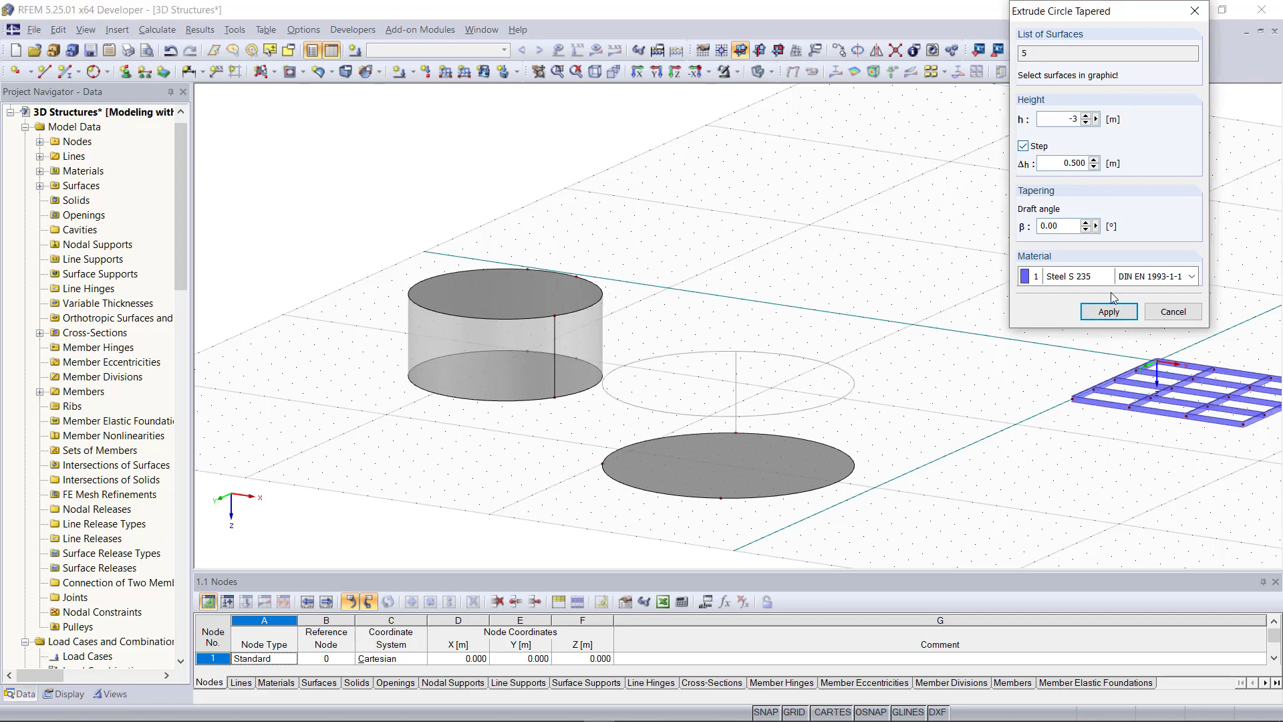
click(1106, 278)
click(1104, 308)
click(1106, 312)
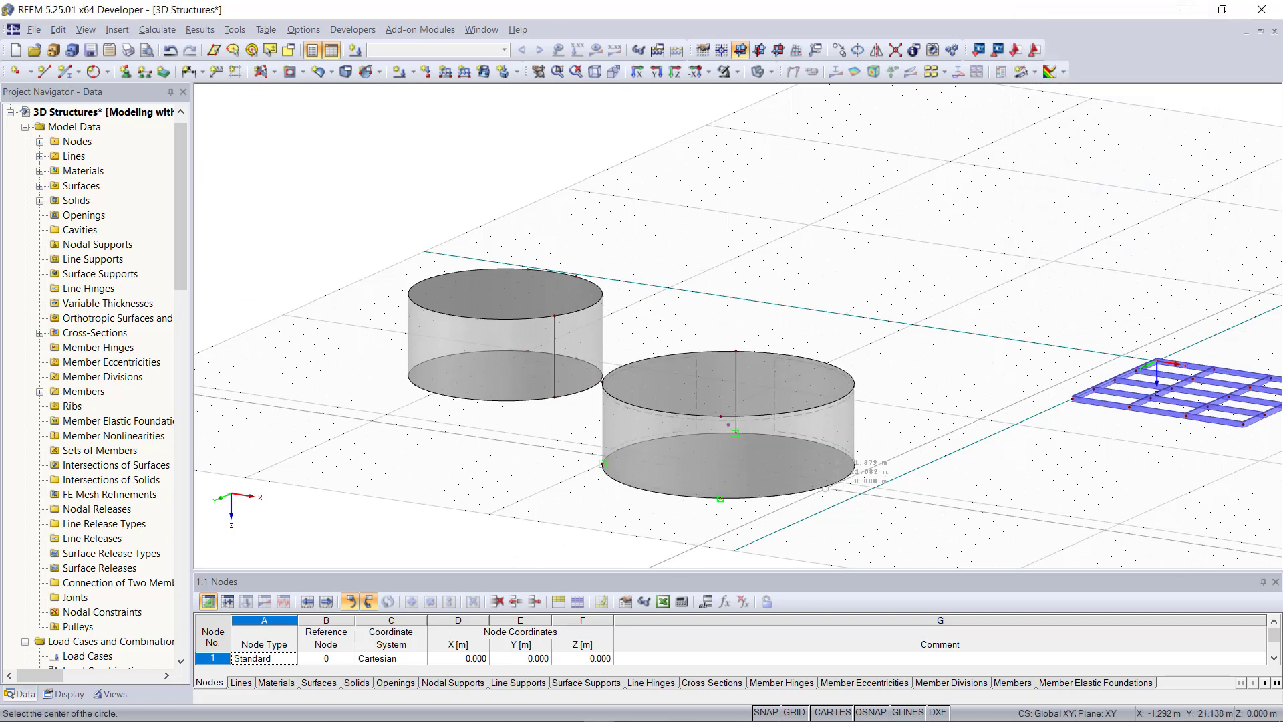
- Draw a circle via center and radius, centered at X 20, Y 20, Z 0 m with a 3 m radius
scroll(863, 487, down, 1)
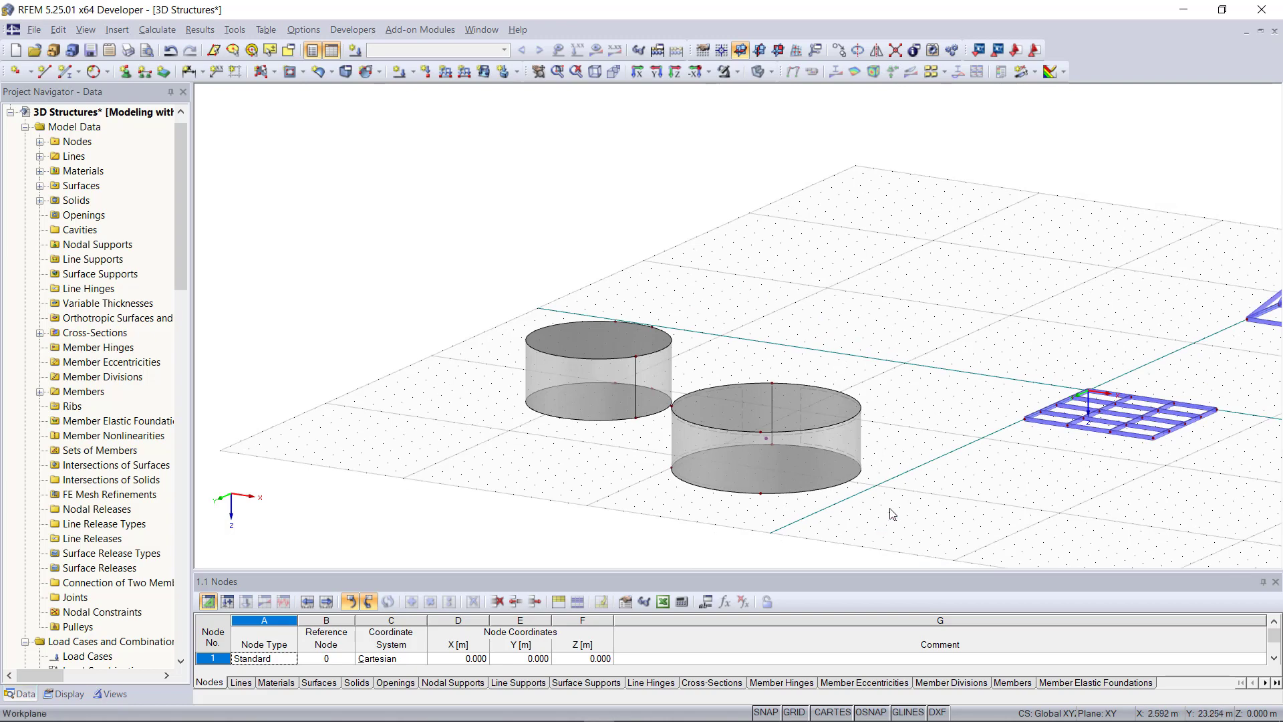
scroll(922, 487, down, 3)
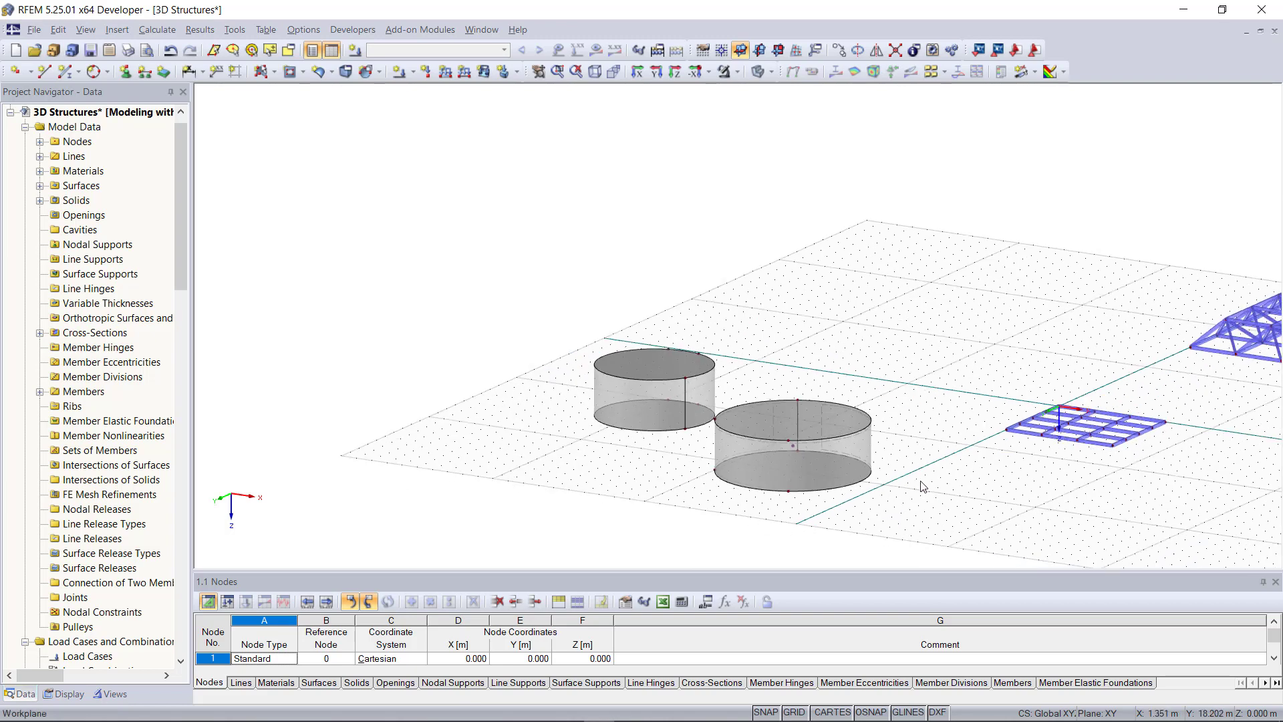
scroll(1154, 515, down, 1)
scroll(1184, 530, up, 3)
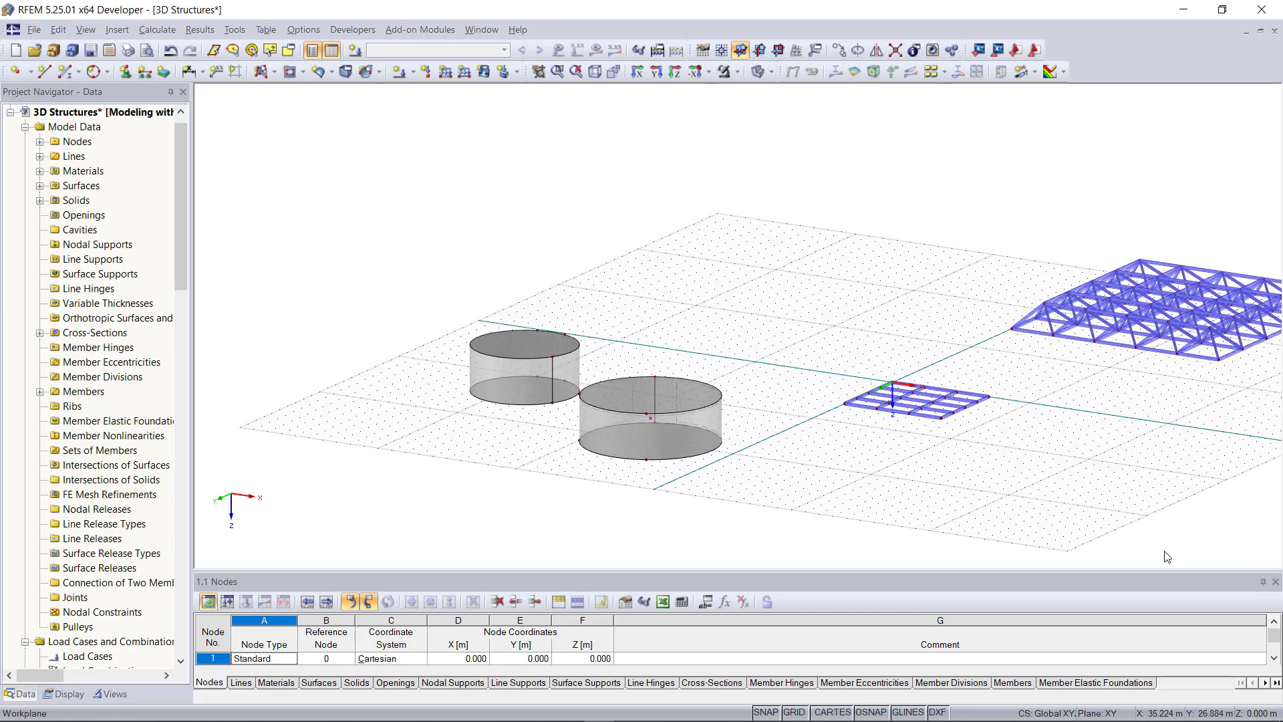
scroll(1136, 494, up, 3)
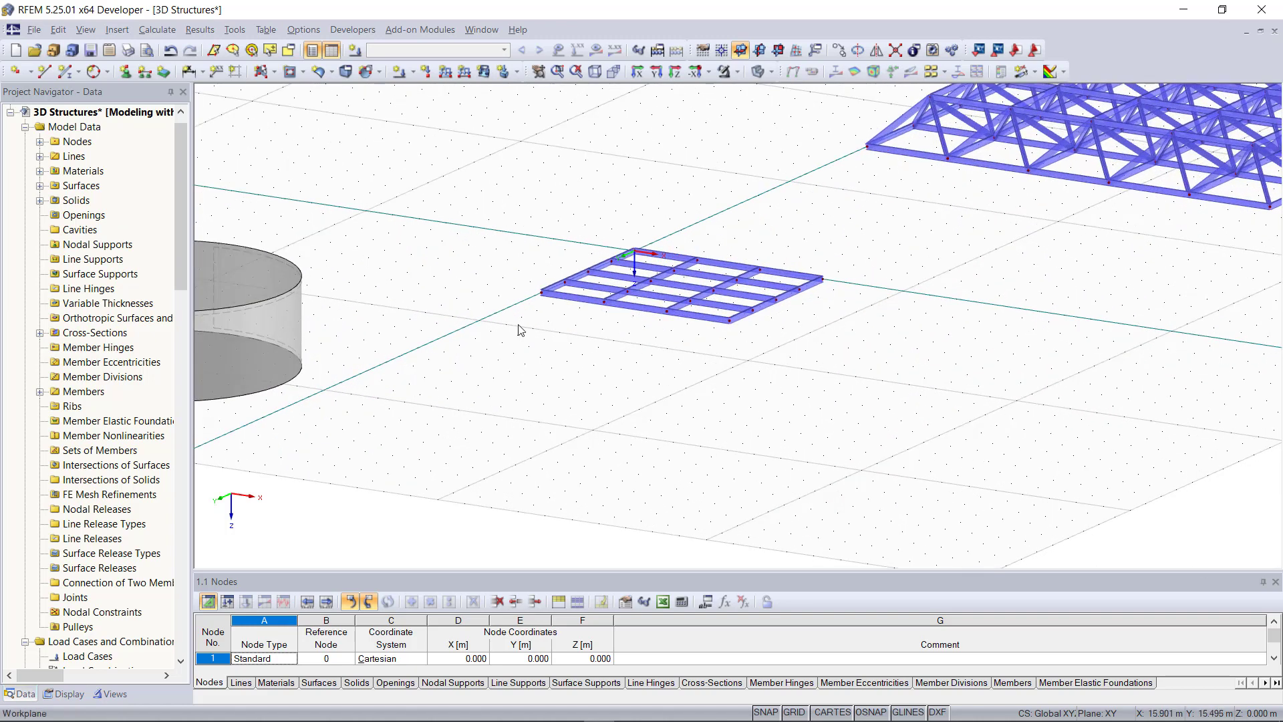
click(105, 73)
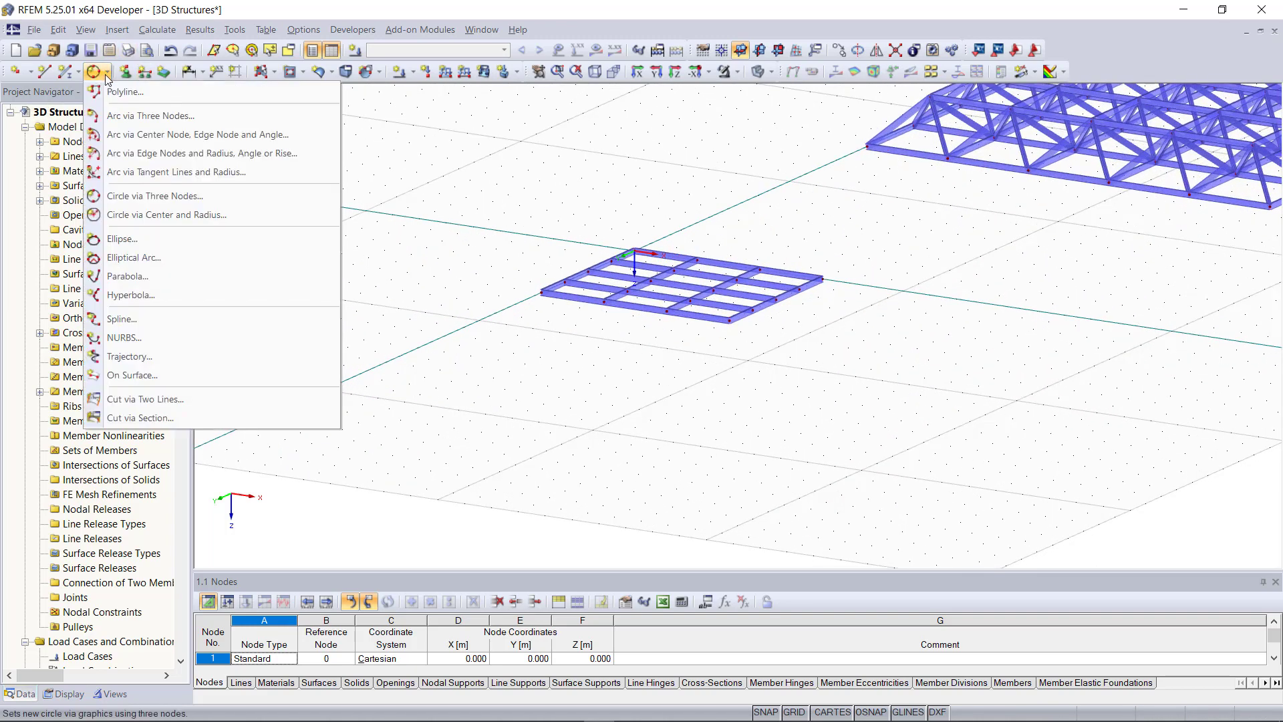
click(158, 213)
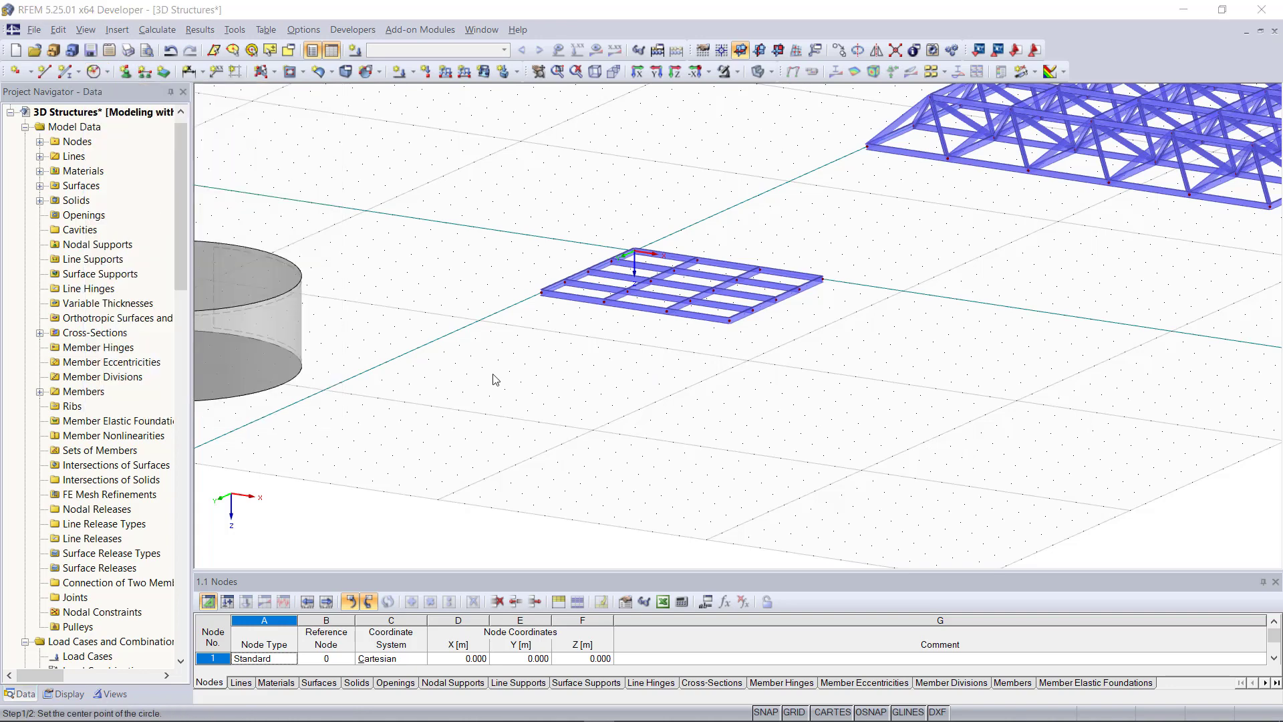
click(862, 470)
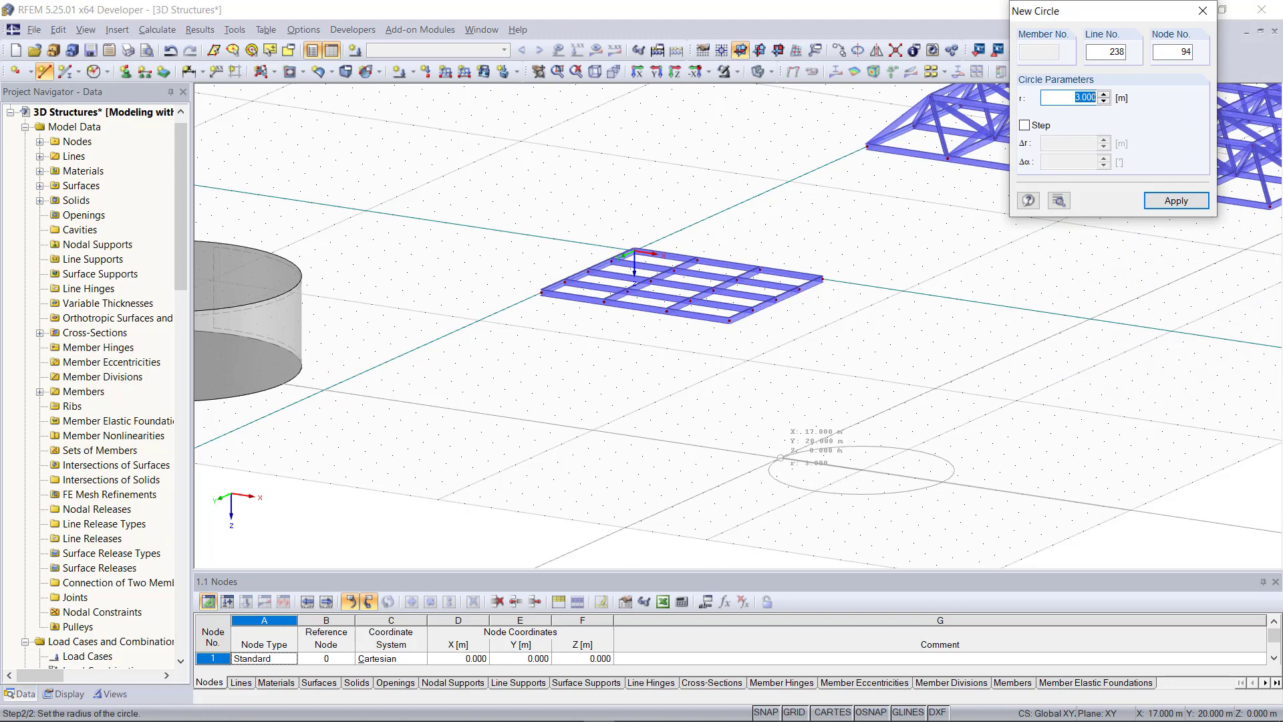
click(780, 458)
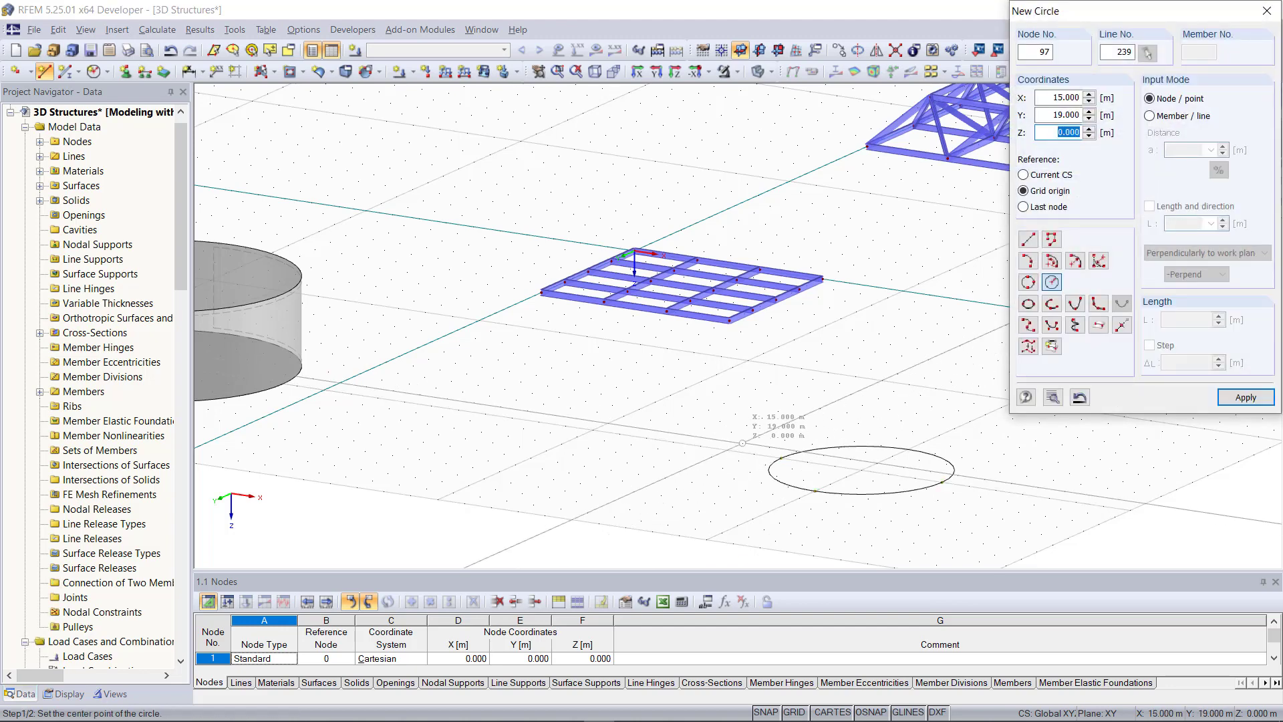
key(Escape)
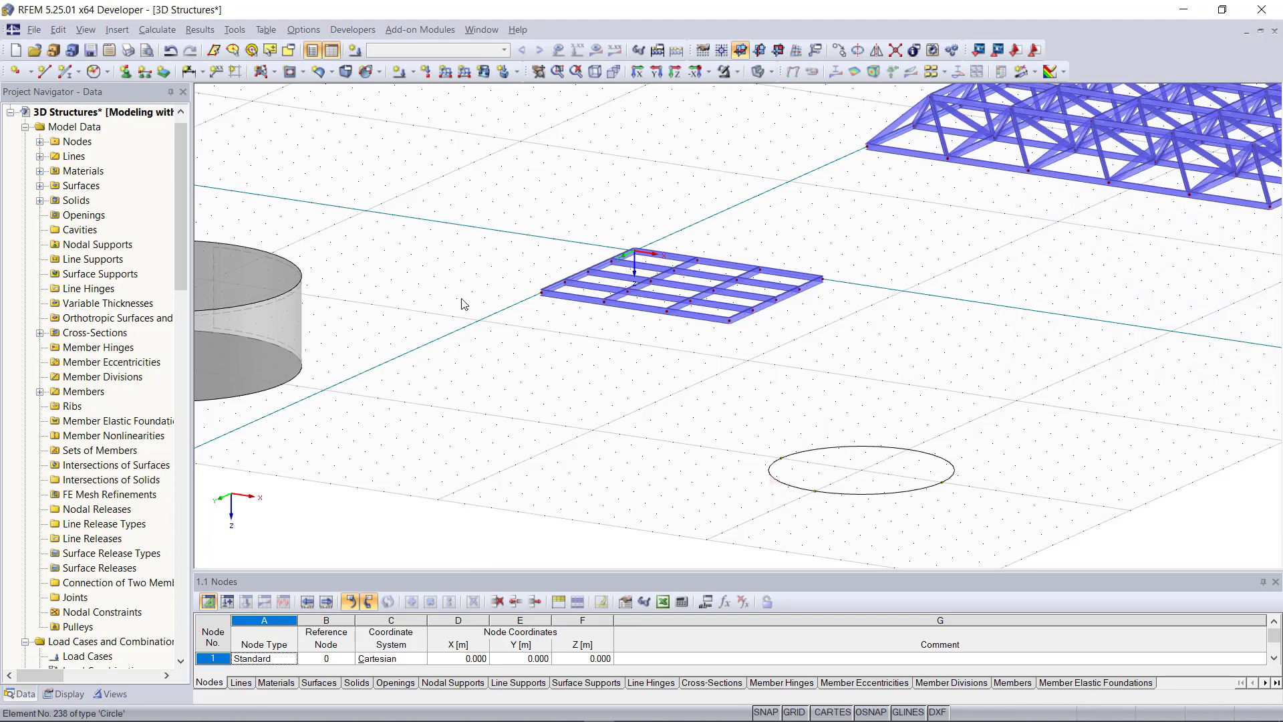
- Draw a 3 m line perpendicular to the work plane, starting at the circle's center at X 20, Y 20, Z 0 m
click(43, 72)
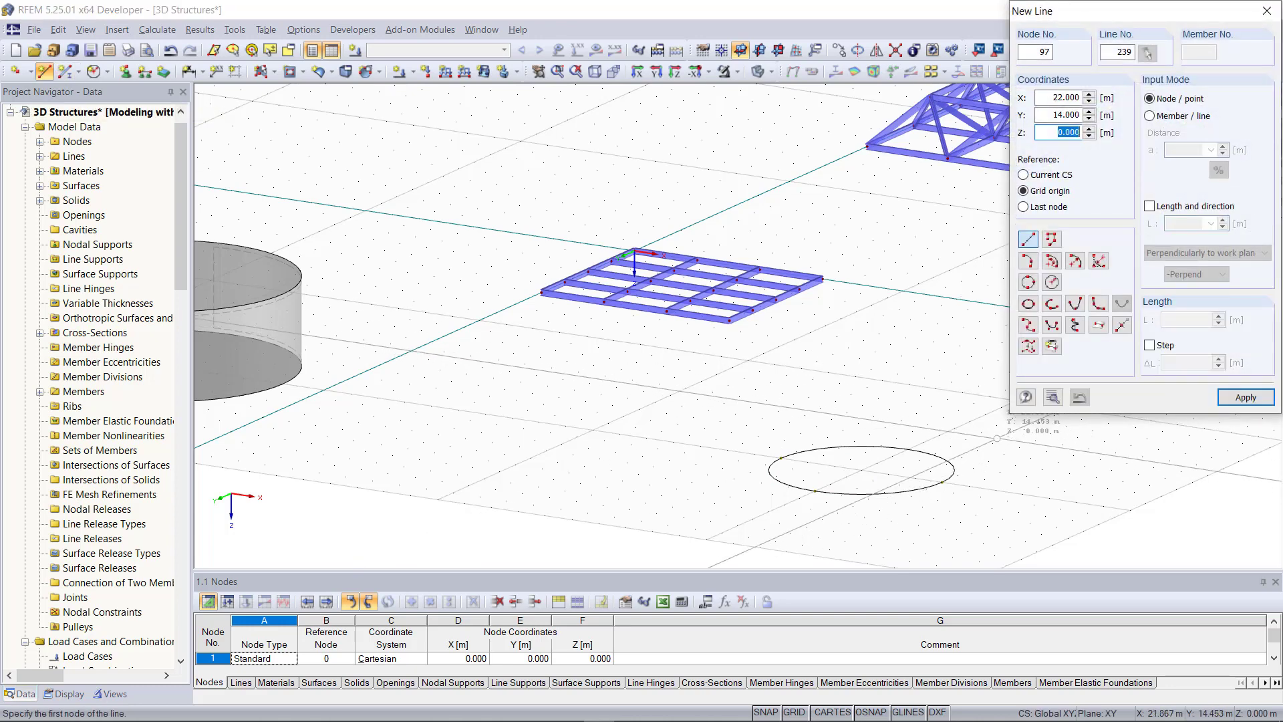
click(1149, 206)
text(3)
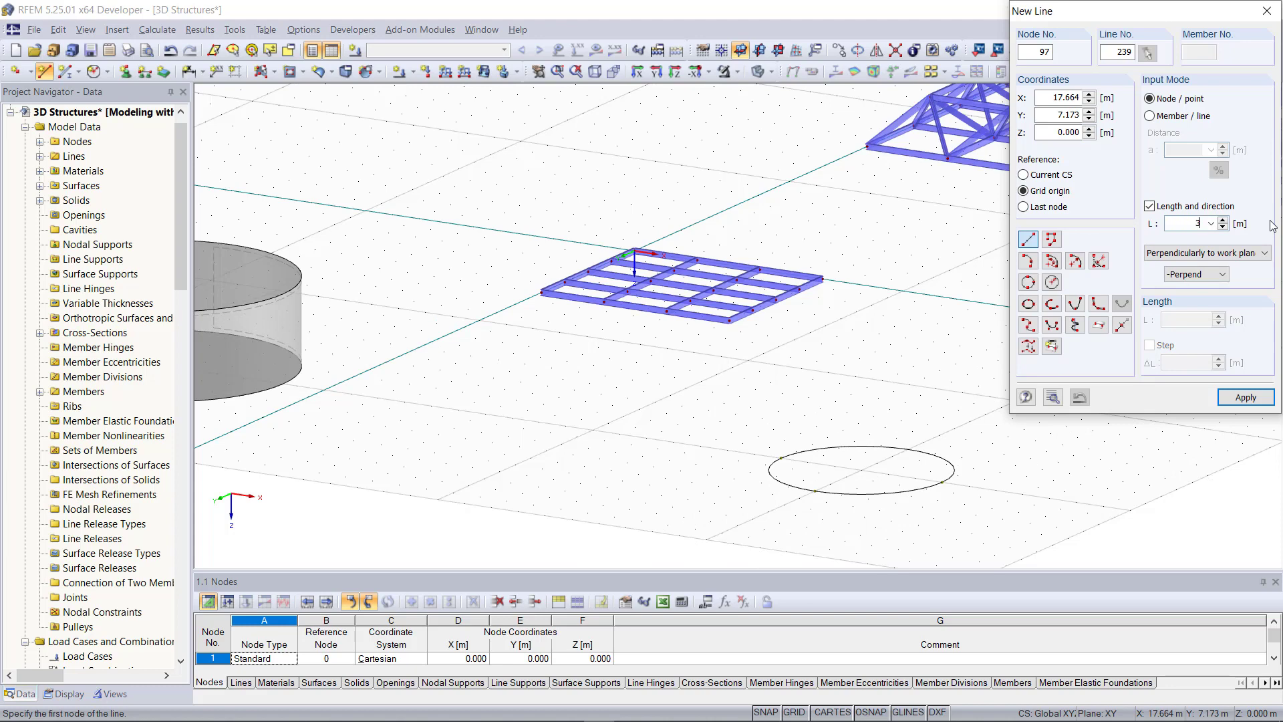
click(861, 470)
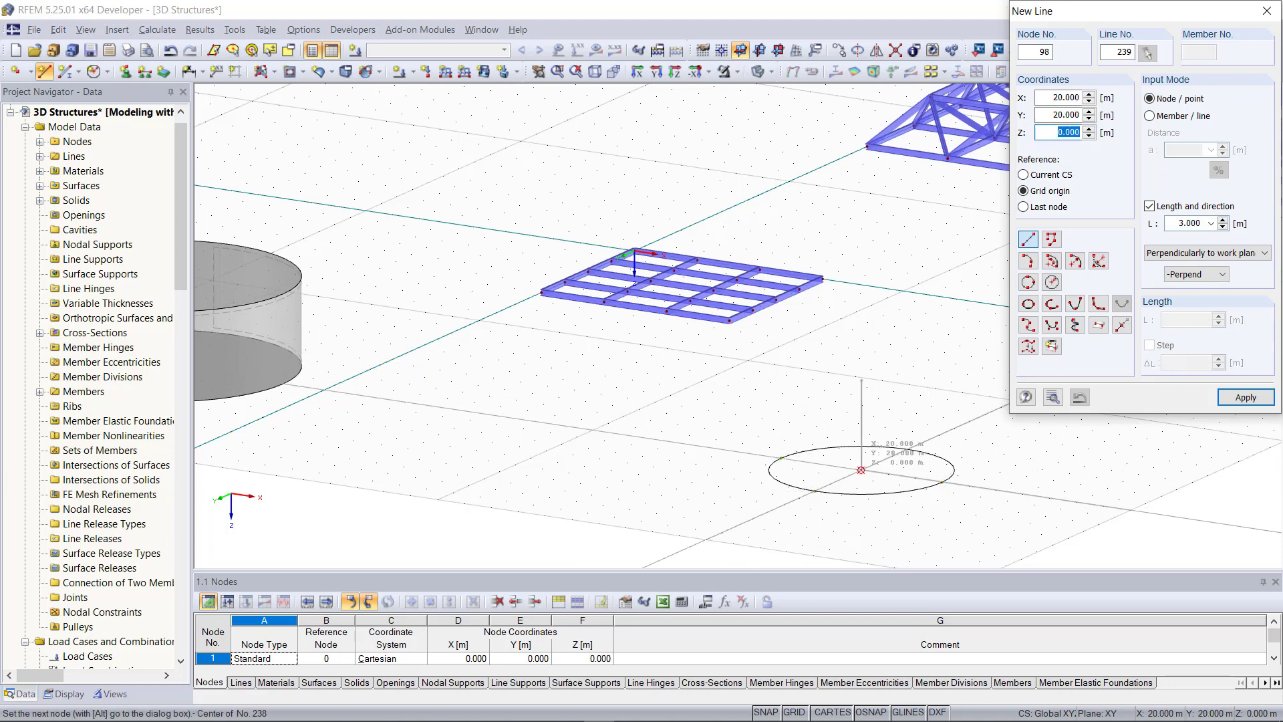
- Turn off the fixed length and direction, and draw a slanted line from the vertical line's upper end to the circle node at X 23, Y 20, Z 0 m
click(1149, 207)
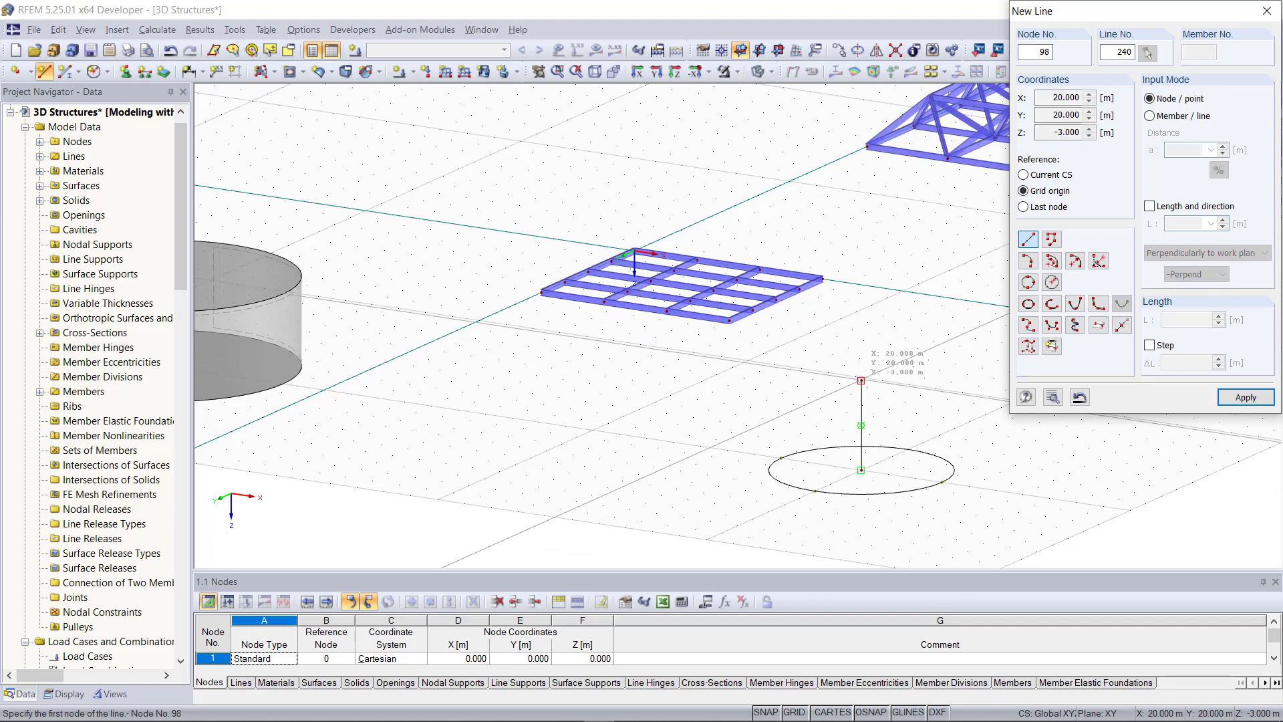
click(861, 380)
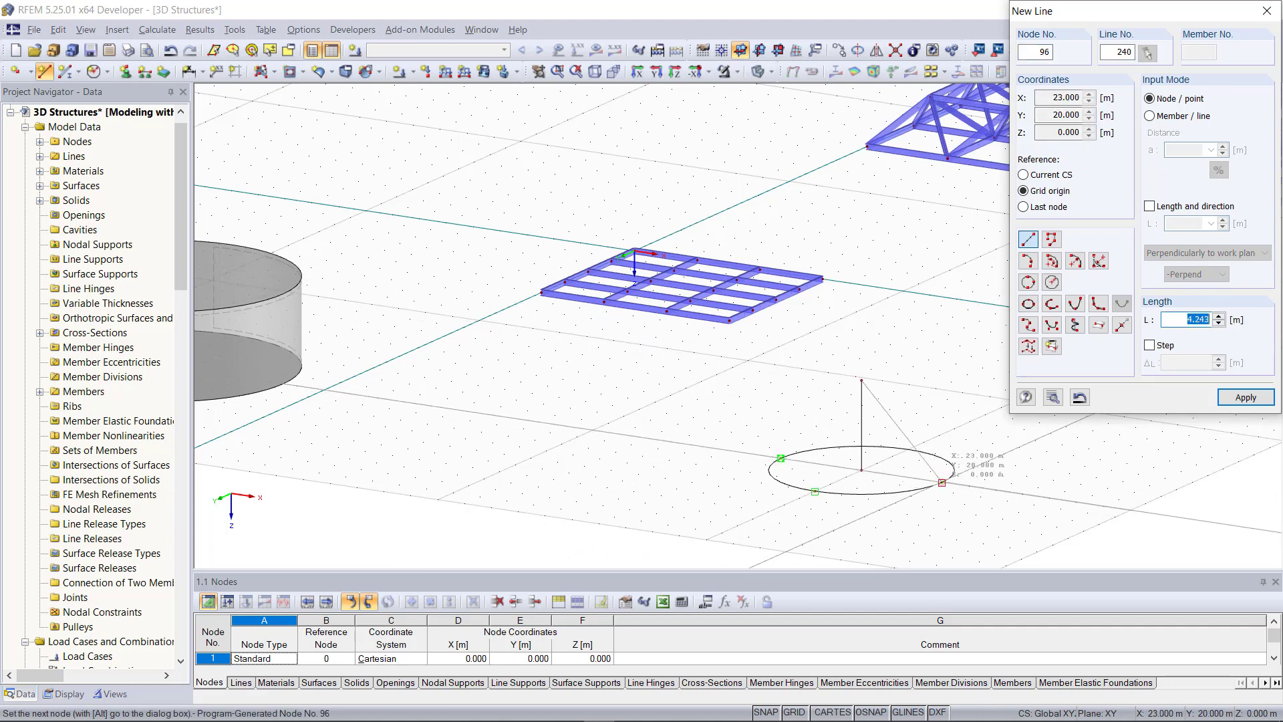
click(942, 482)
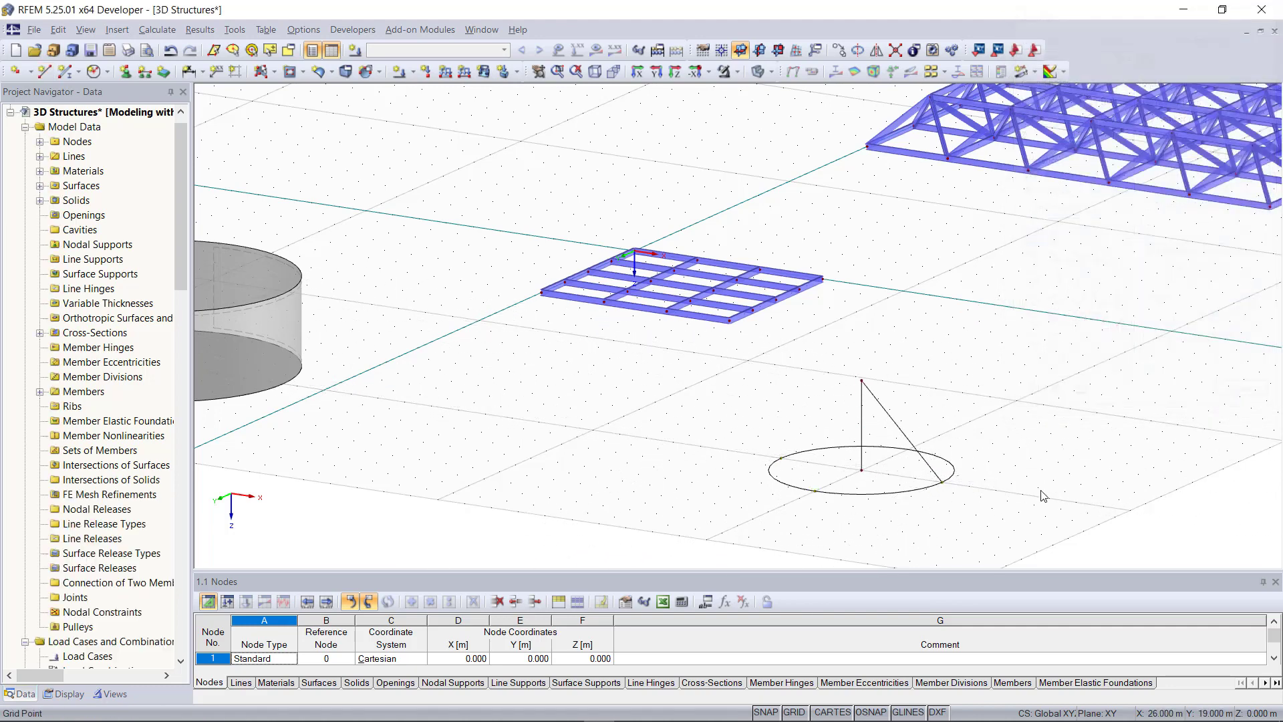
key(Escape)
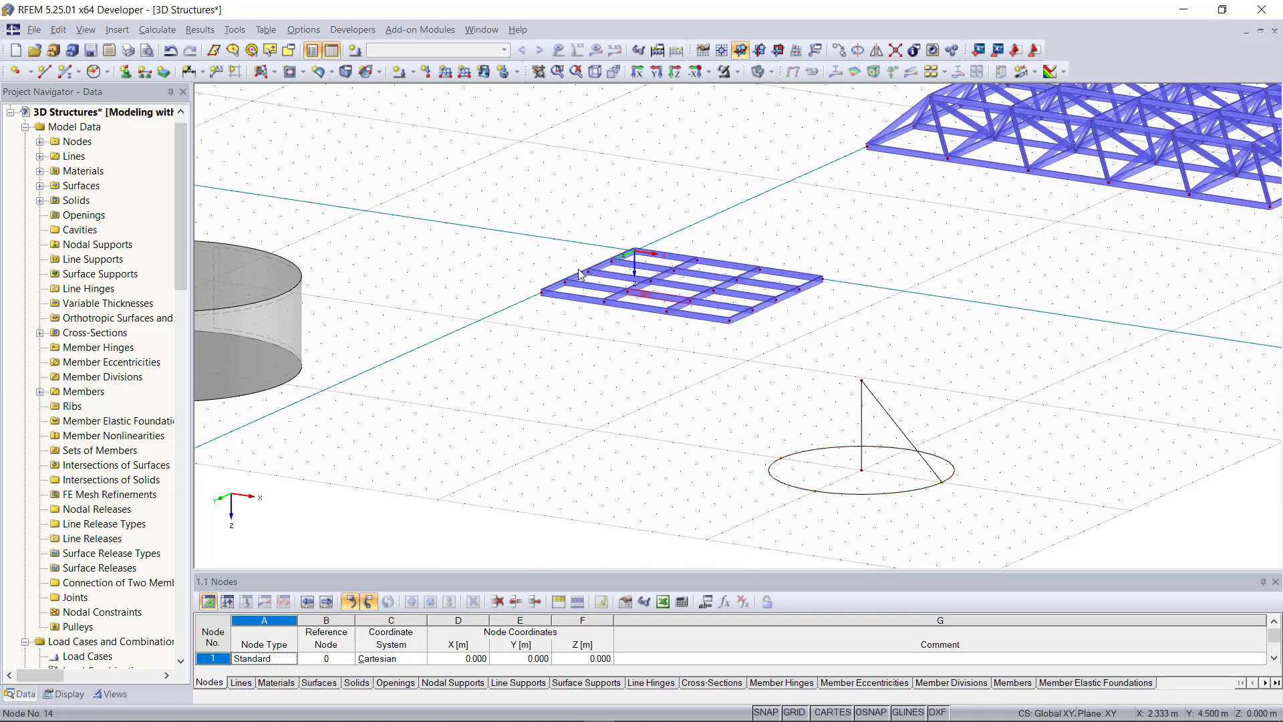
- Create a 180 mm Concrete C30/37 rotated surface by revolving the slanted line 360° about the axis from X 20, Y 20, Z -3 m to the circle's center
click(332, 71)
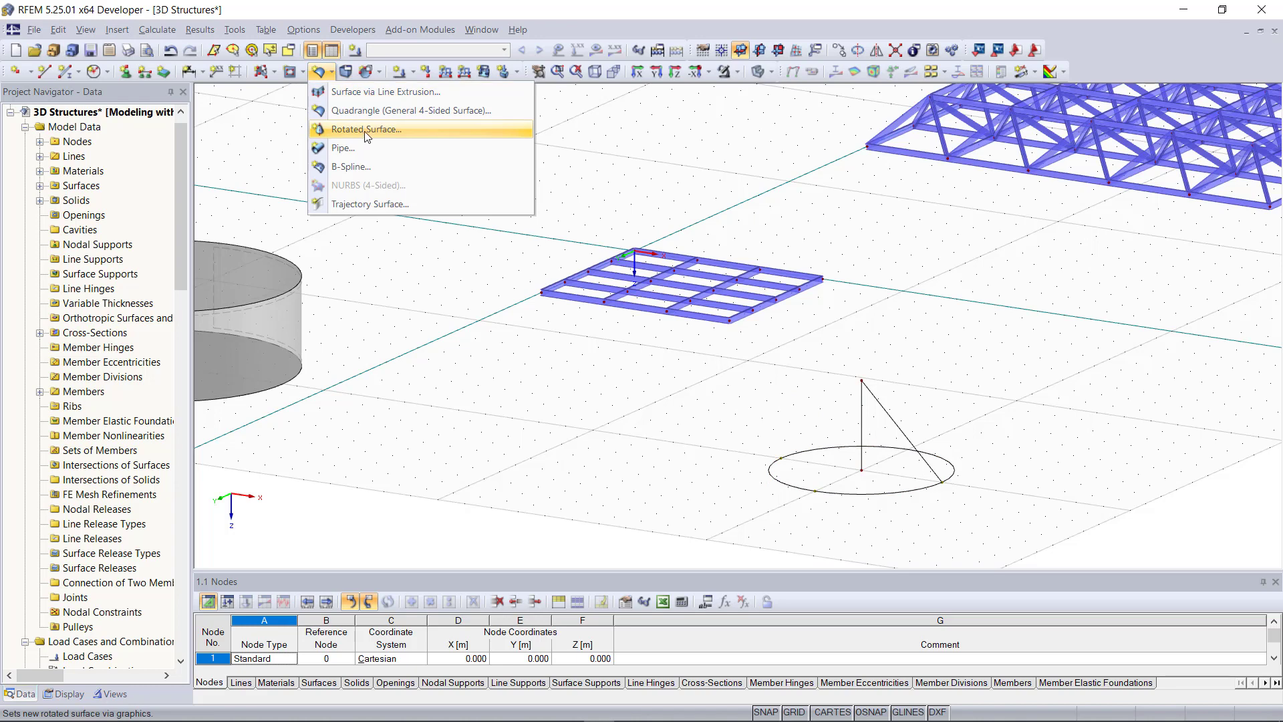
click(367, 130)
drag(585, 161, 641, 129)
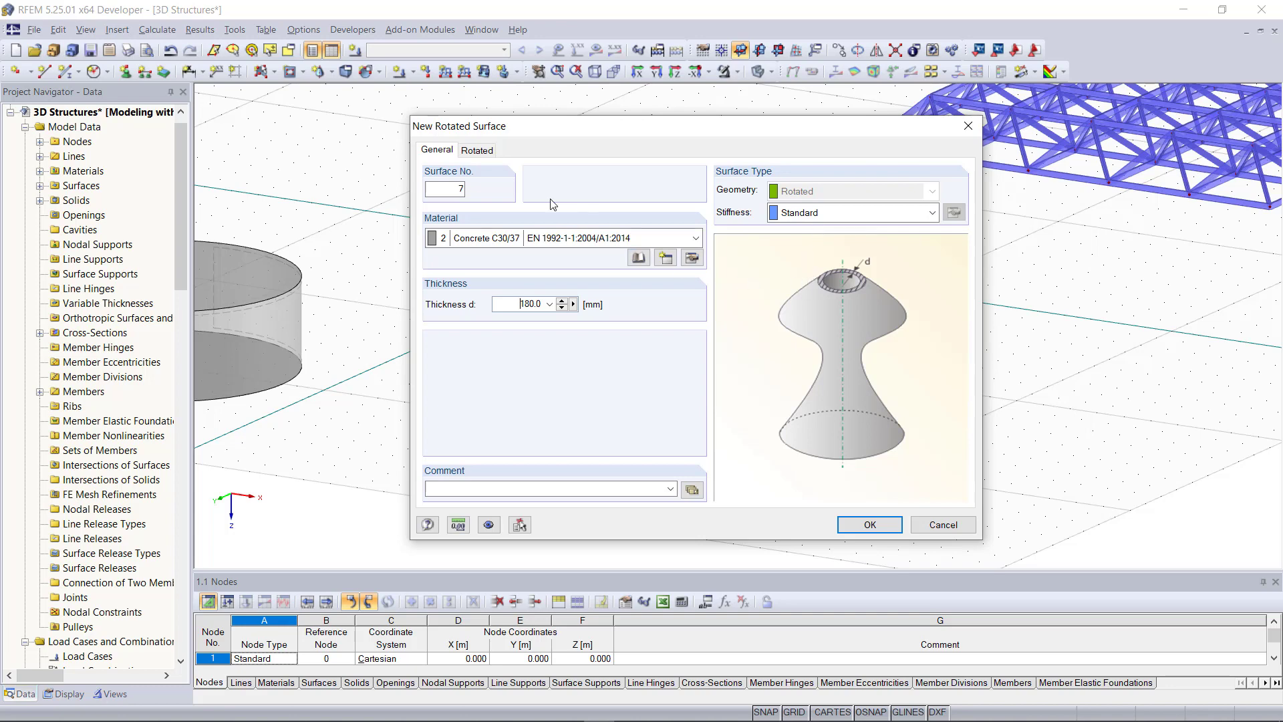
click(487, 152)
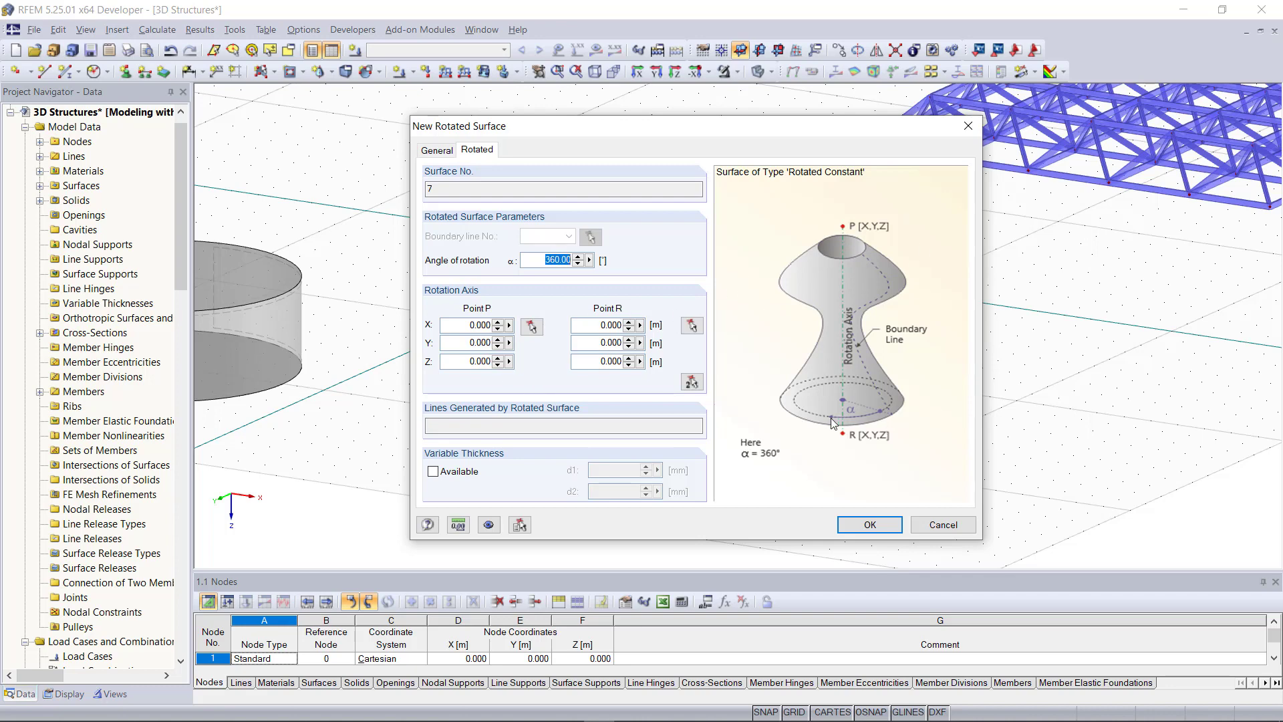
click(532, 326)
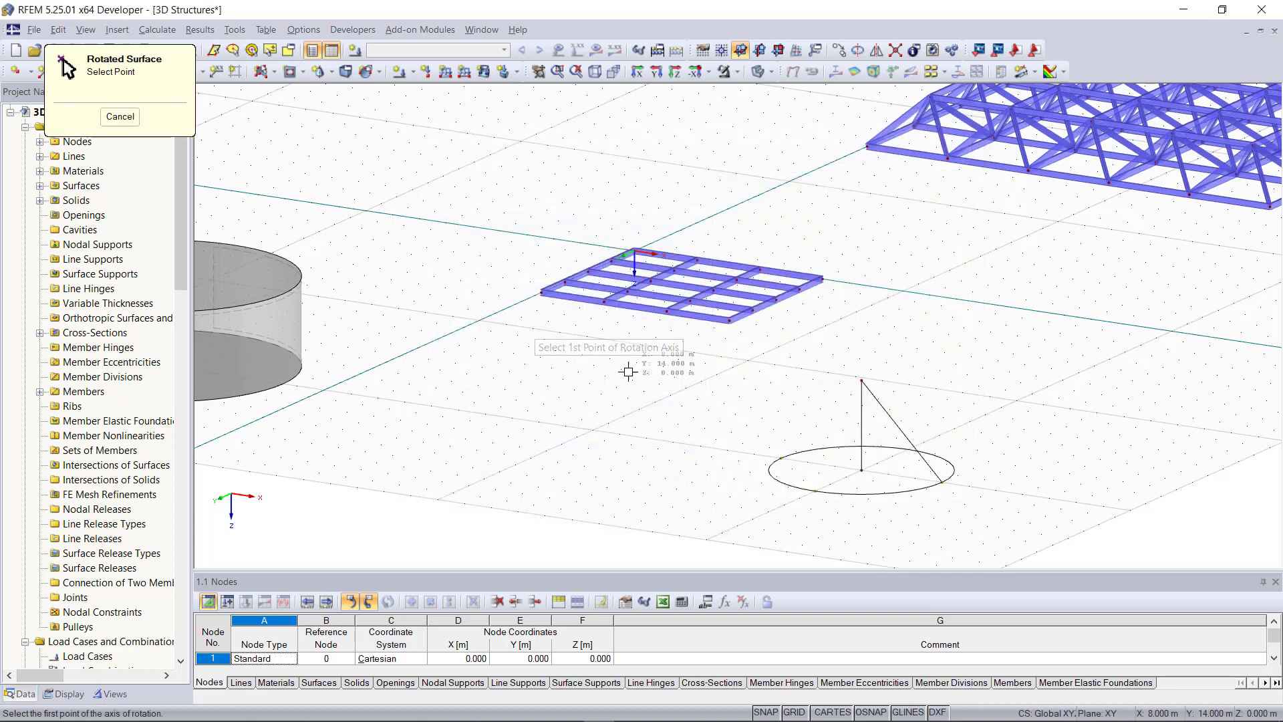
click(862, 382)
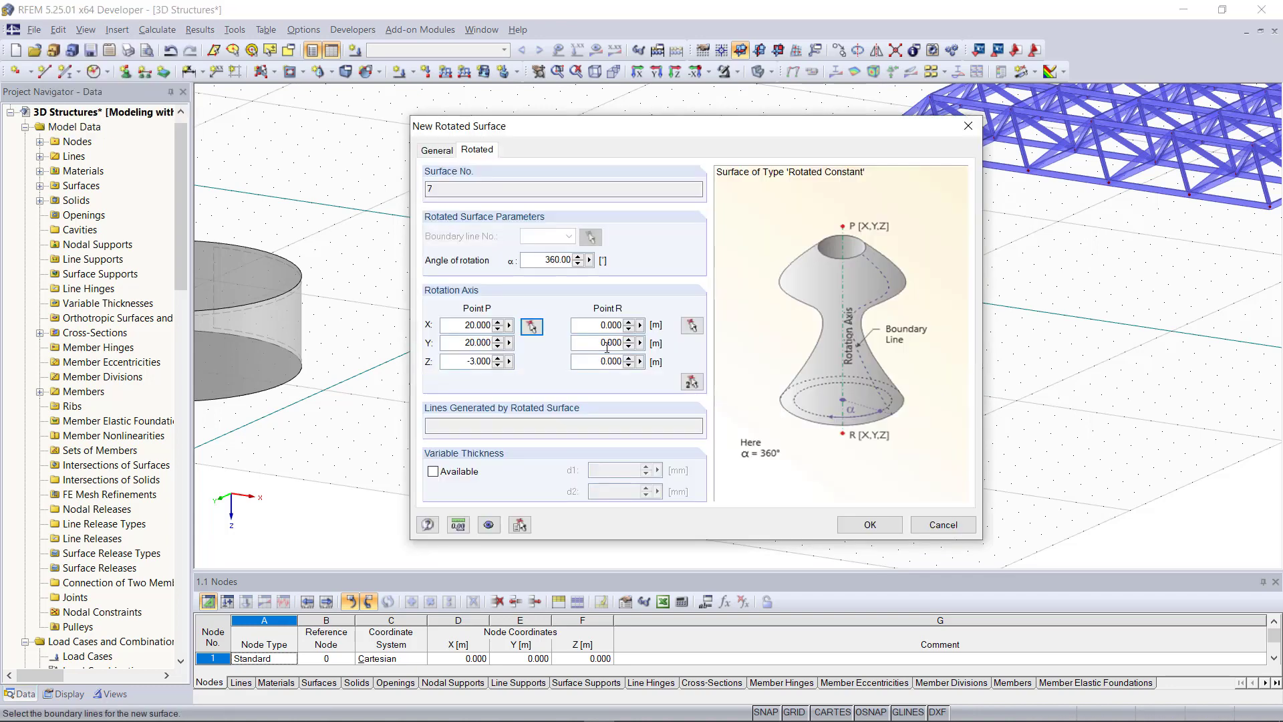
click(692, 326)
click(861, 474)
click(866, 524)
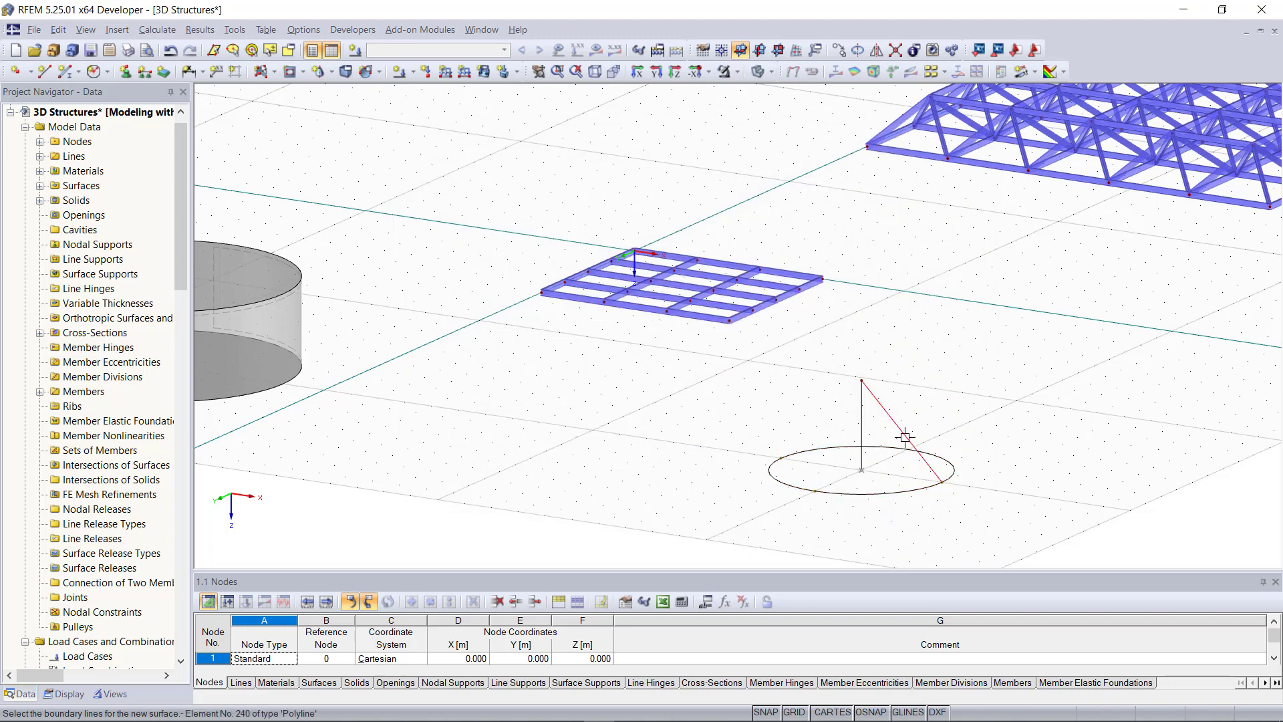
click(905, 438)
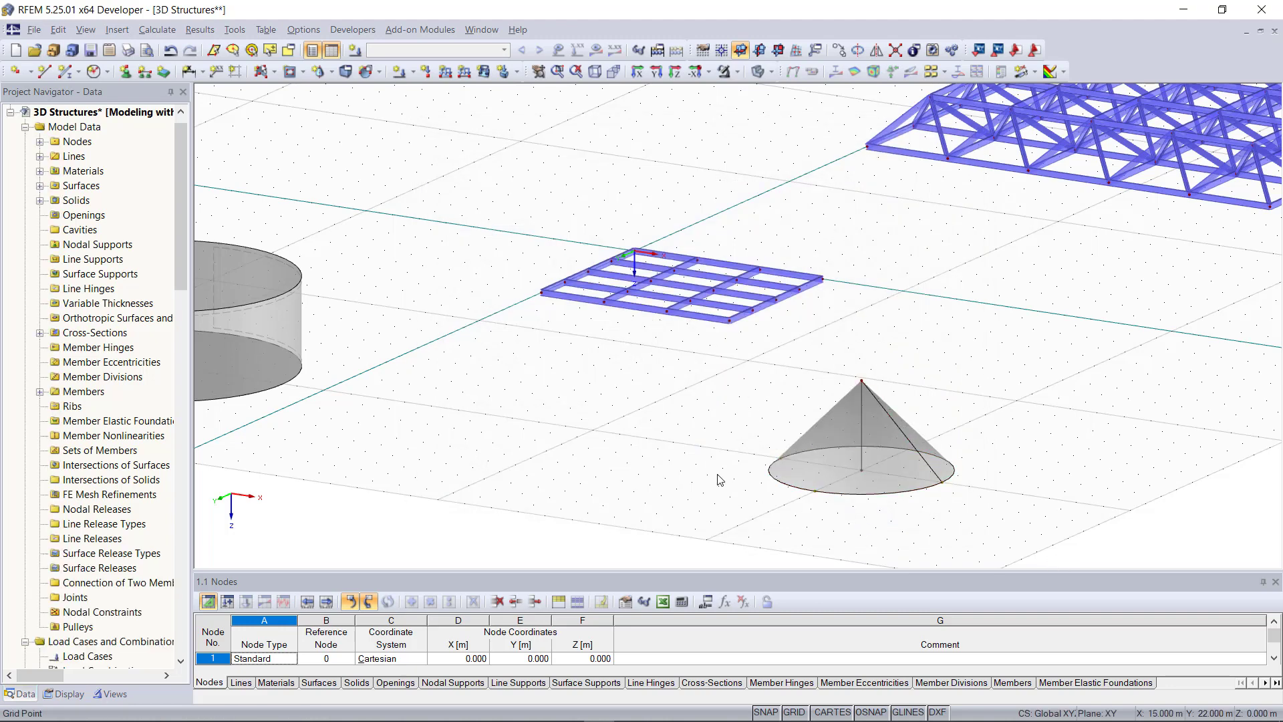
scroll(896, 538, up, 2)
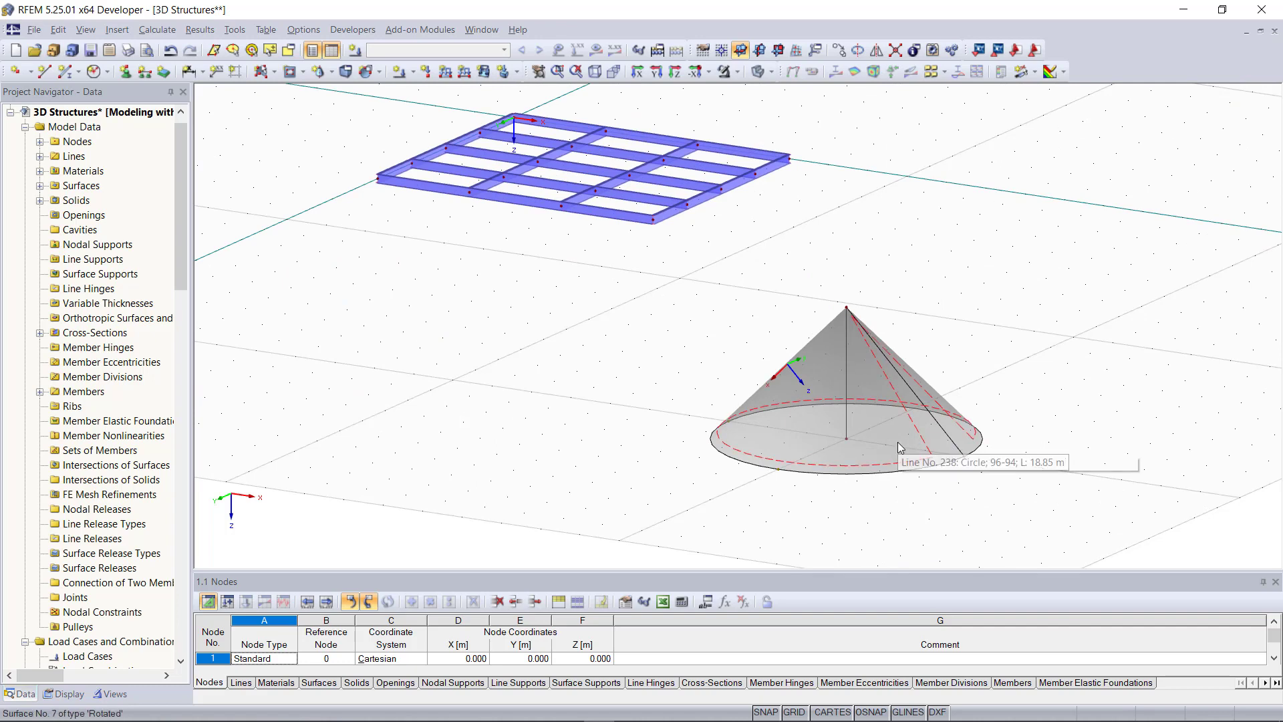
scroll(936, 538, down, 4)
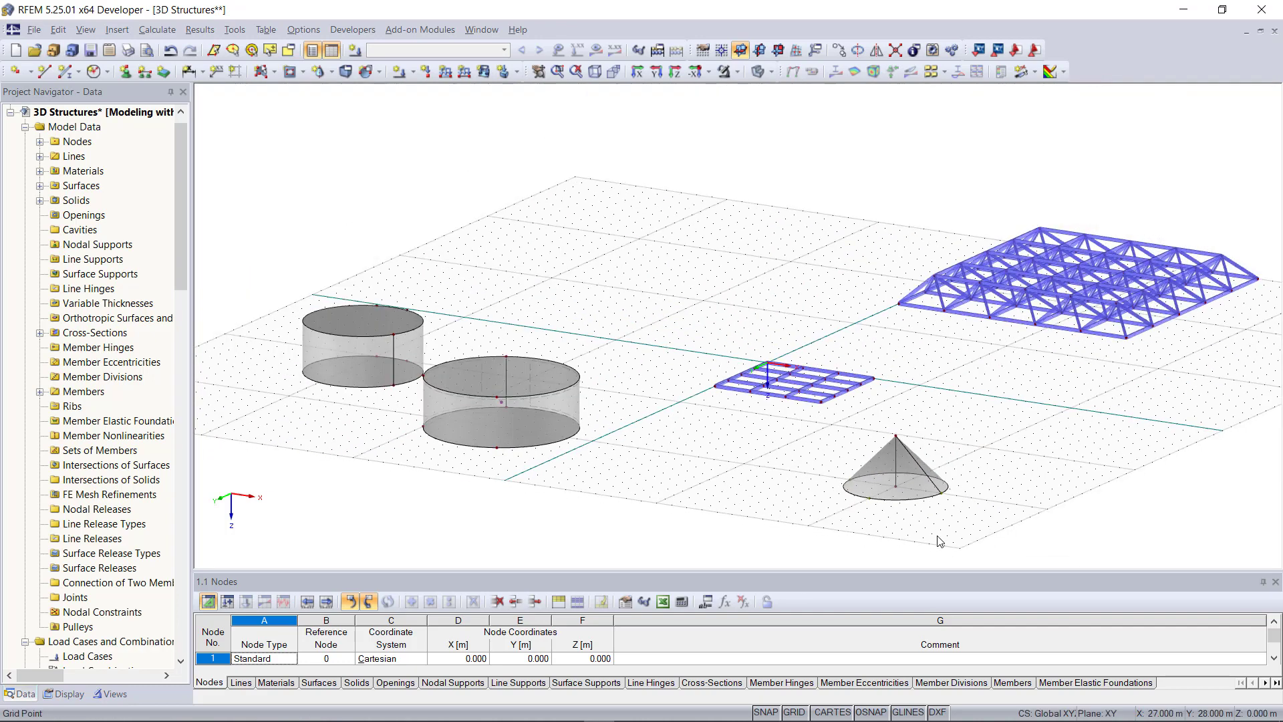
- Define a new beam member with a new Rectangle 400/400 cross-section in Concrete C30/37
scroll(642, 286, up, 5)
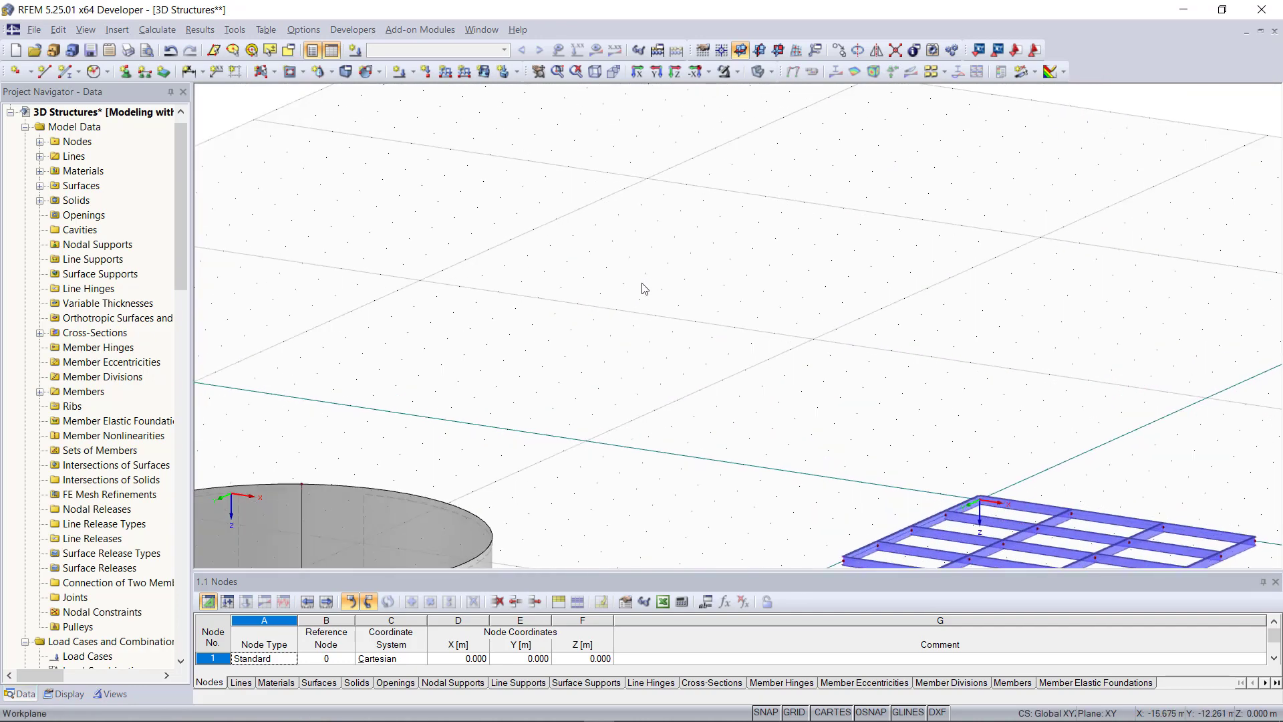
click(65, 71)
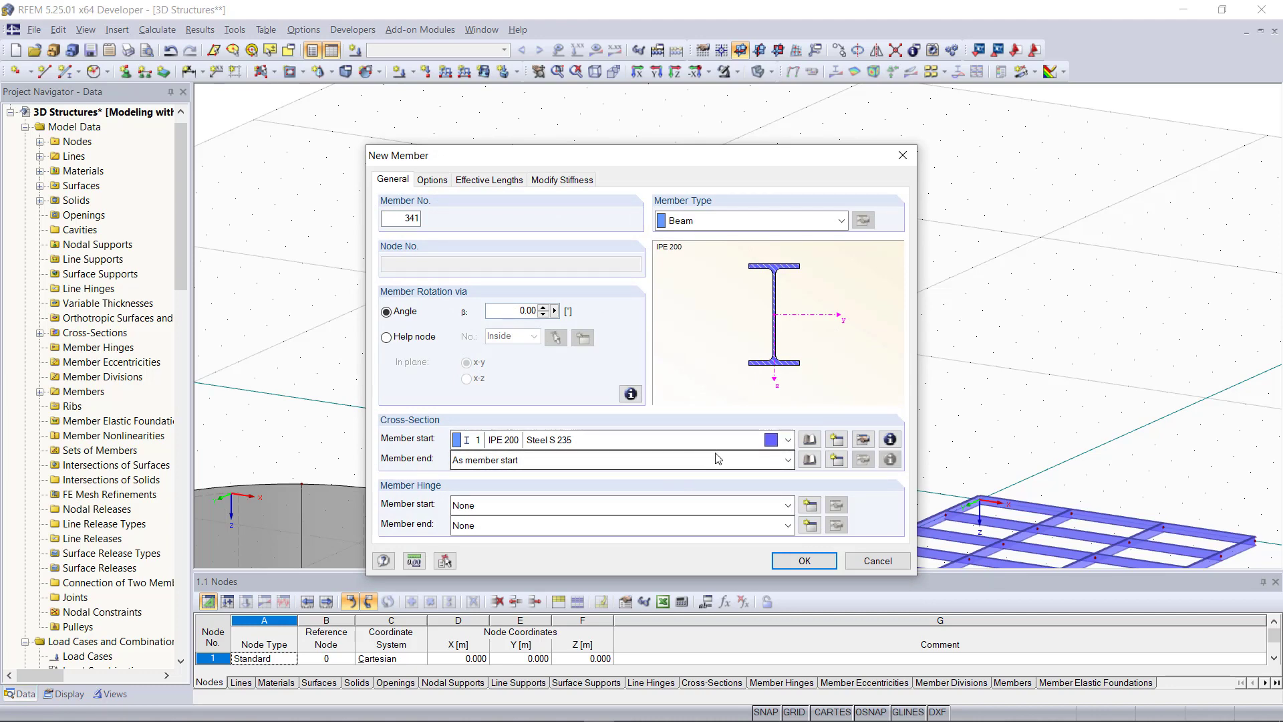
click(837, 440)
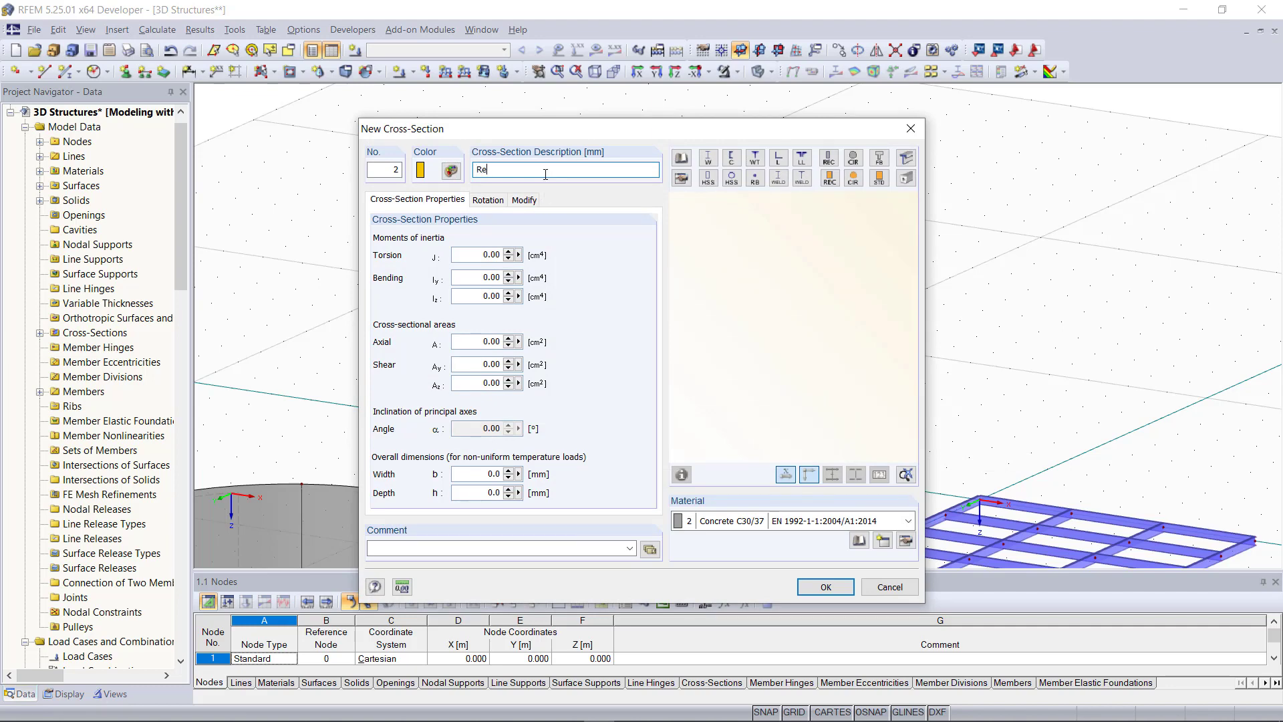
text(Rectangle 400/400)
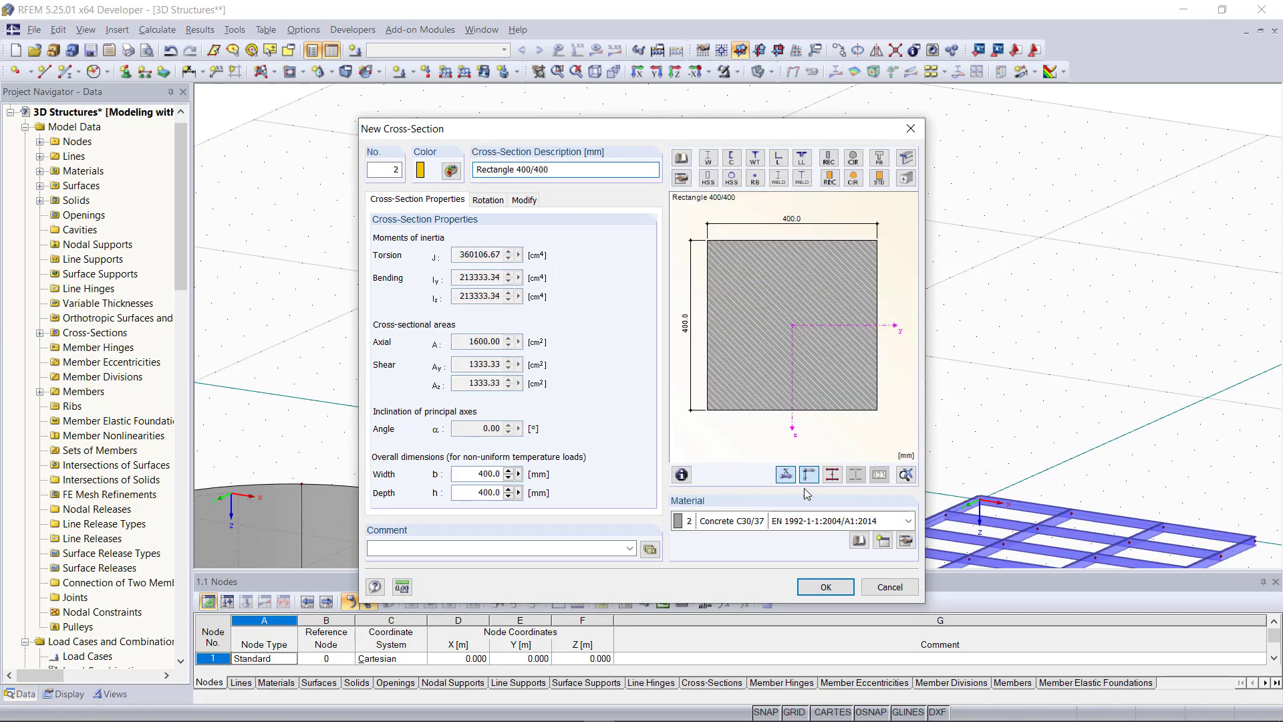
click(826, 587)
click(804, 562)
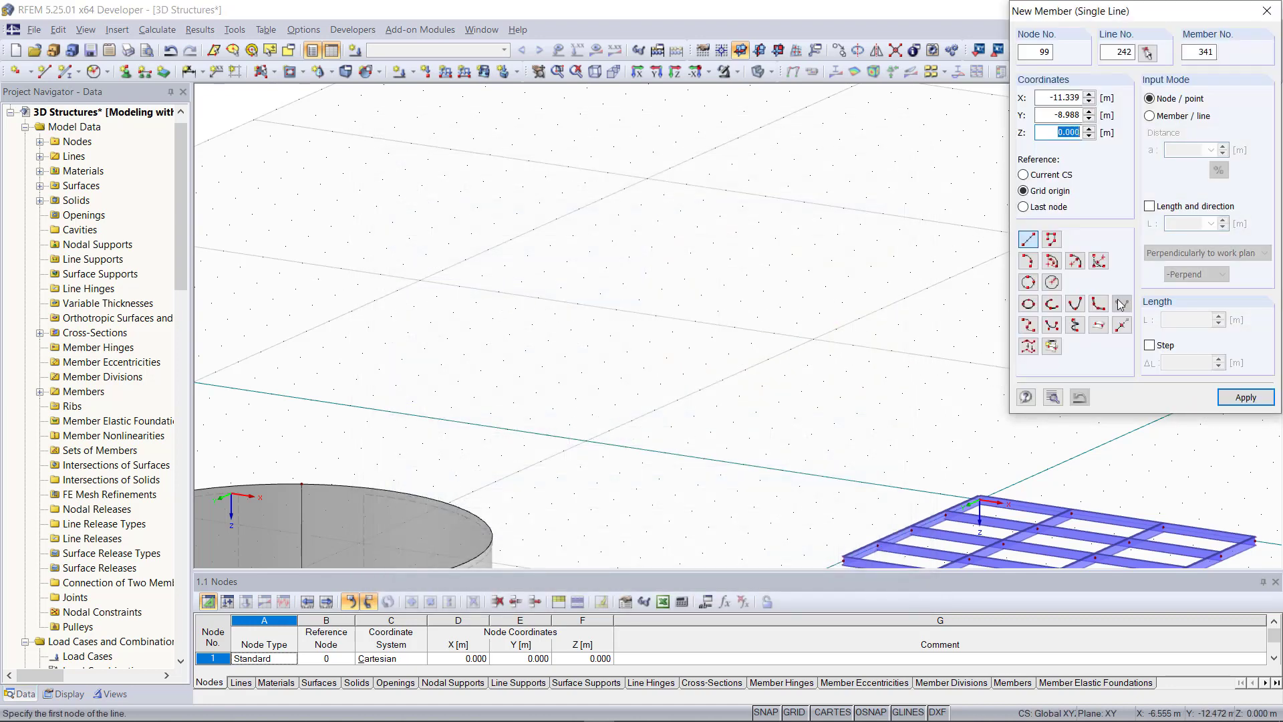
- Place three 5 m columns perpendicular to the work plane in a triangle behind the cylinders, one of them at X -13, Y -20 m
click(1154, 207)
scroll(752, 368, down, 2)
drag(1175, 224, 1256, 221)
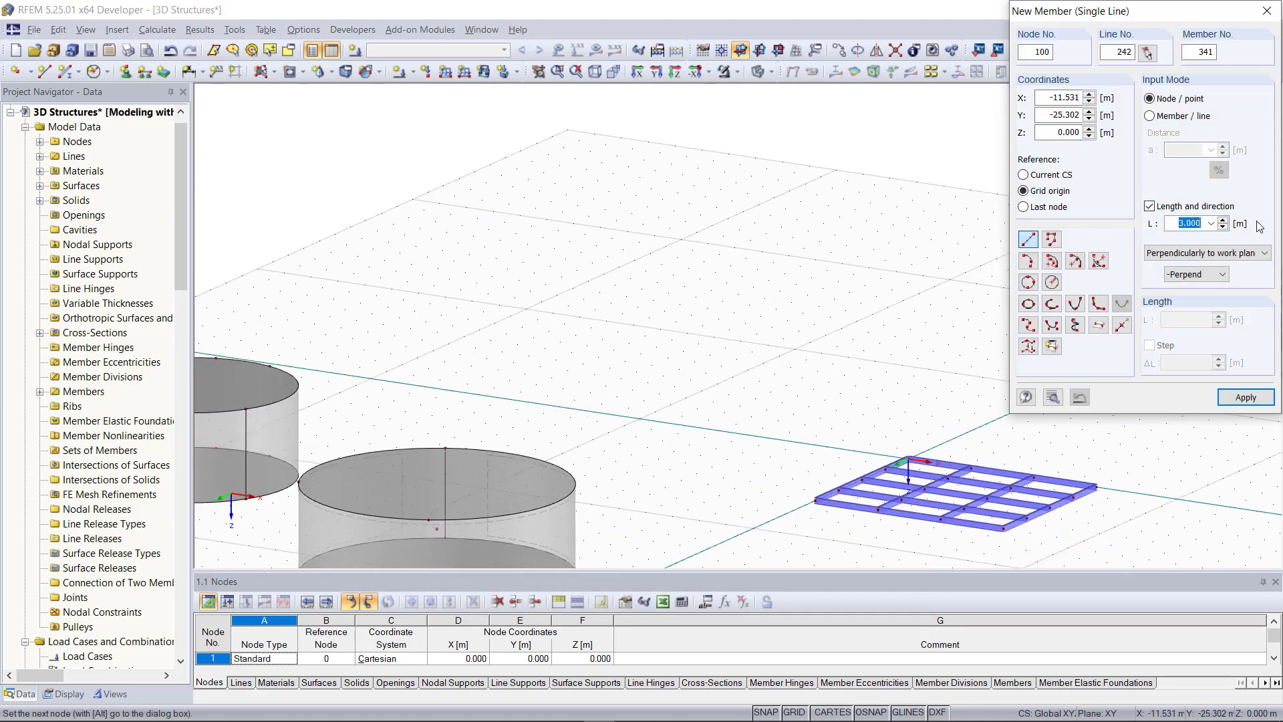
click(682, 238)
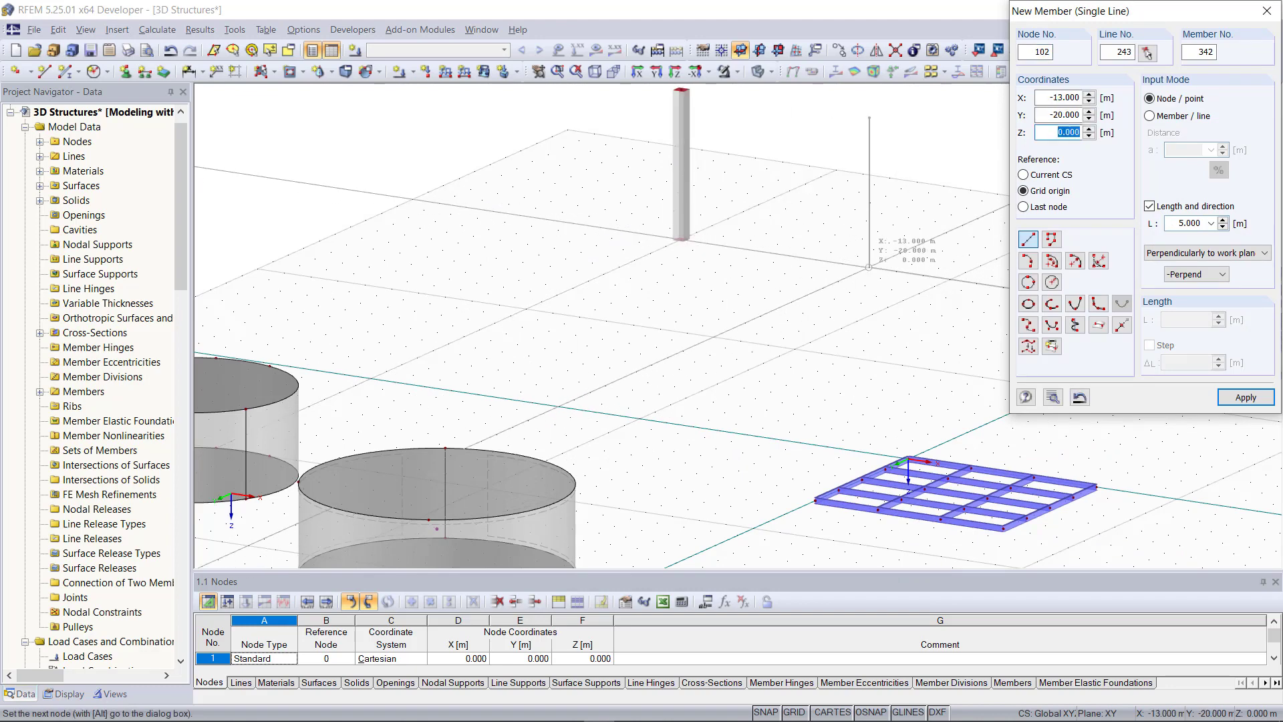
click(869, 268)
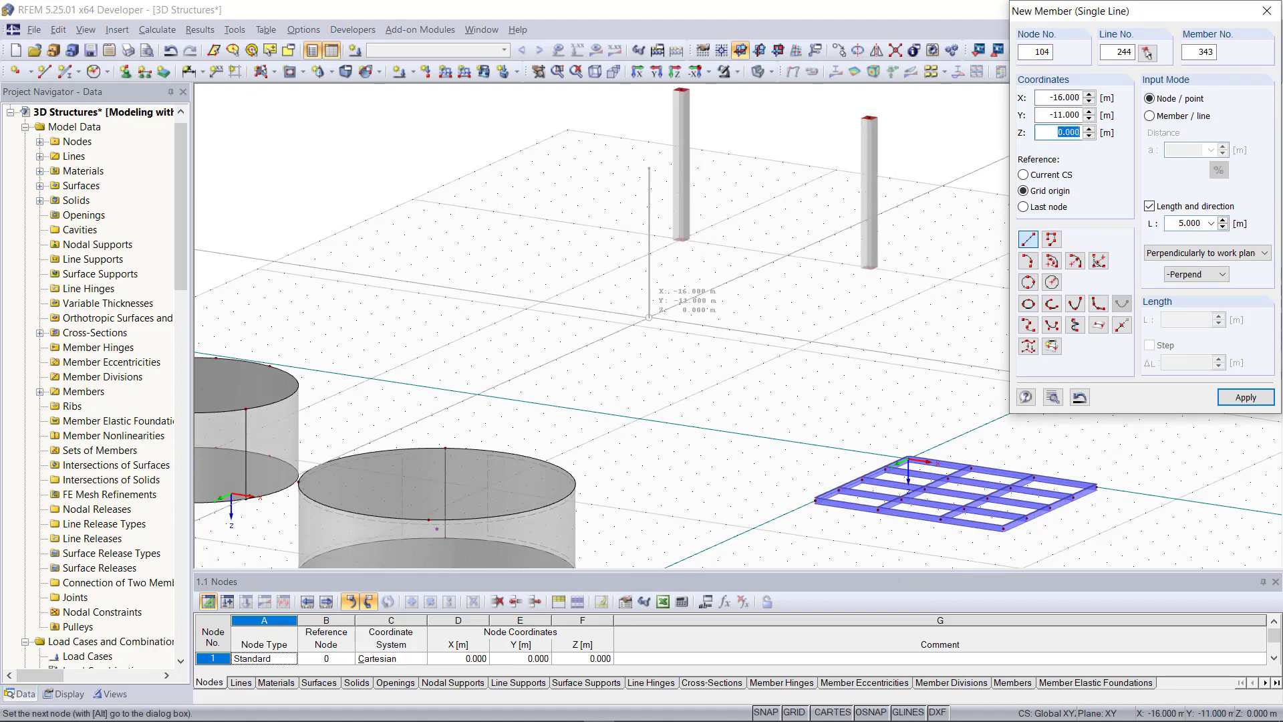
click(633, 325)
key(Escape)
- Connect the upper ends of the three columns with lines forming a closed triangle
scroll(732, 364, down, 2)
ctrl+middle_drag(733, 415, 850, 420)
scroll(449, 171, up, 3)
click(44, 71)
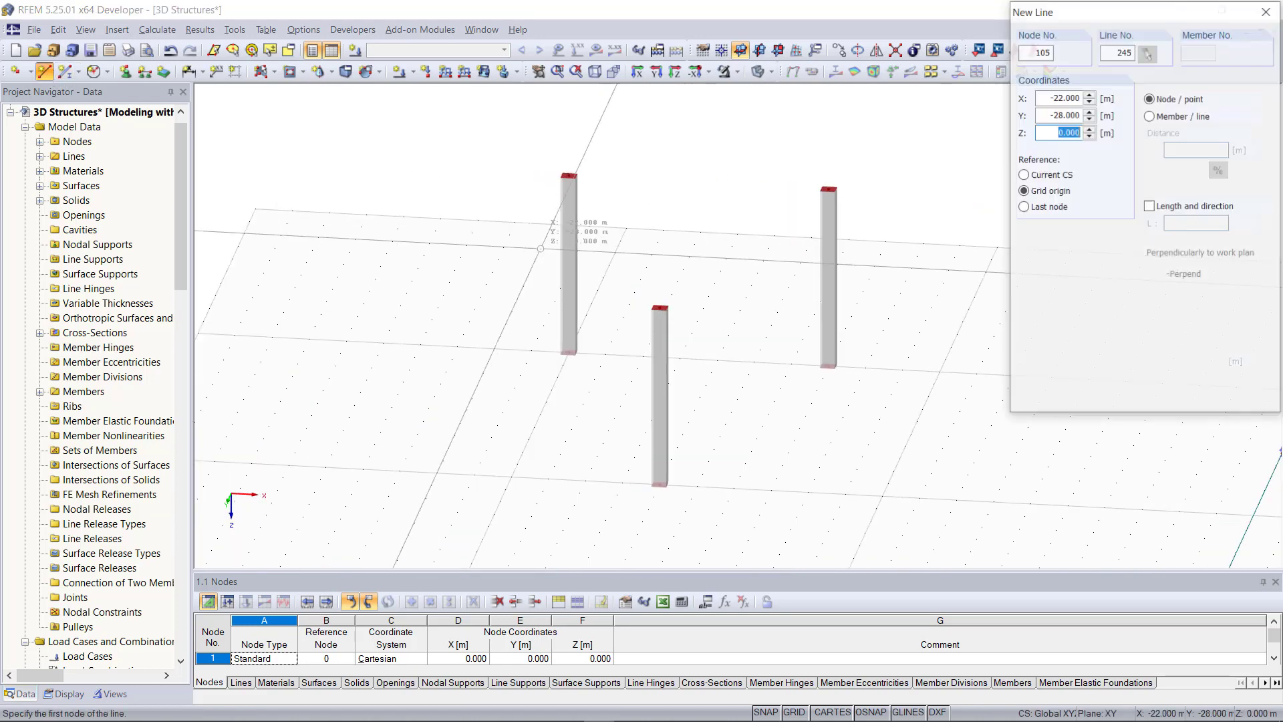
click(660, 308)
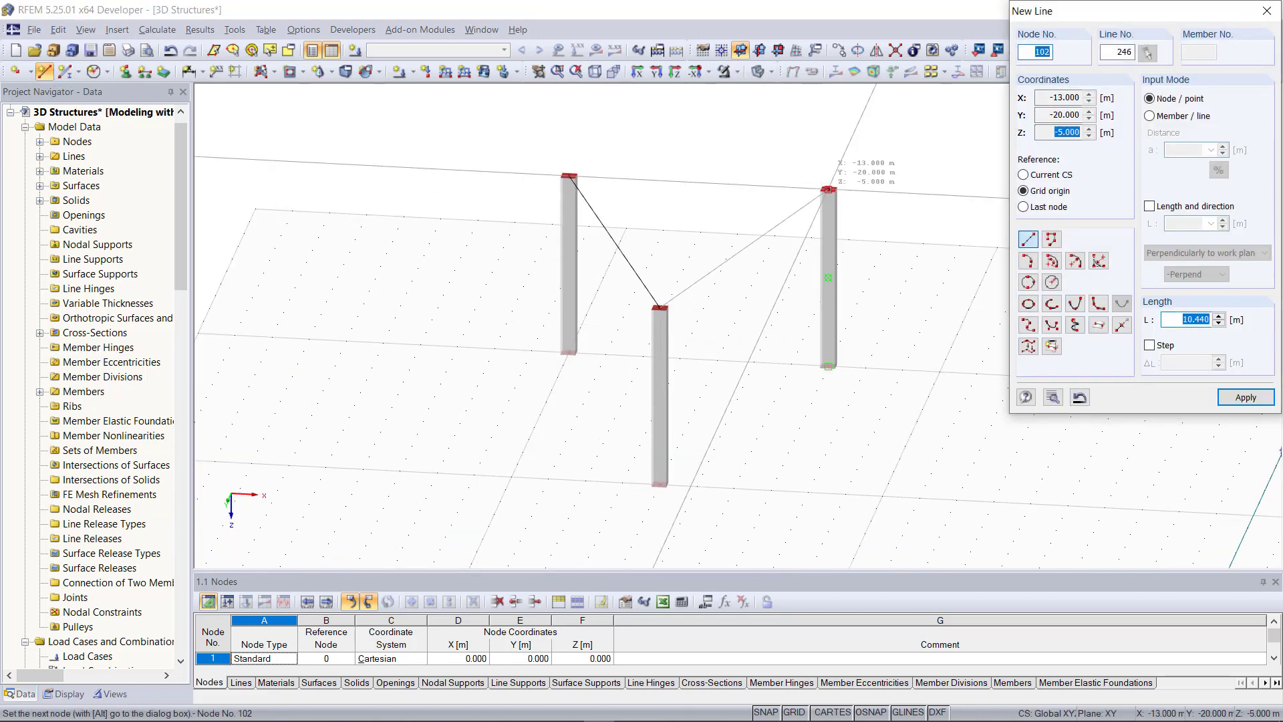
click(829, 189)
click(569, 176)
right_click(414, 297)
scroll(788, 436, down, 3)
key(Escape)
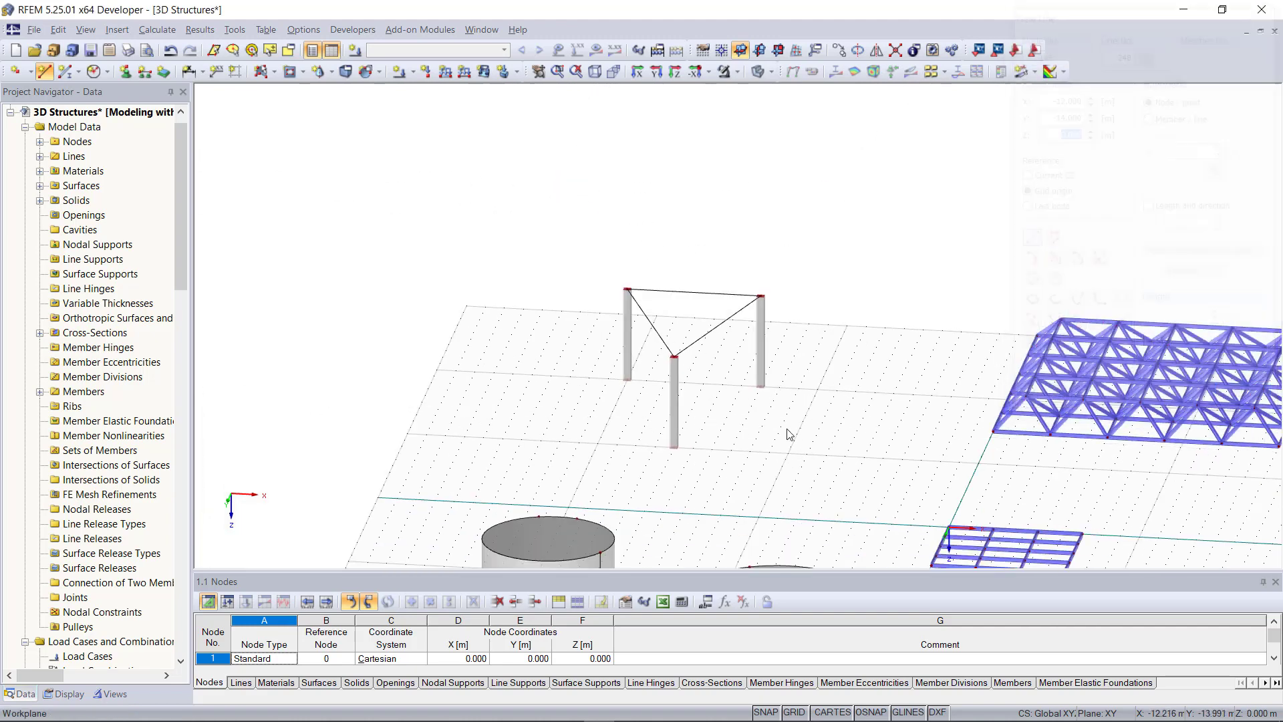
- Begin a new quadrangle surface and set its stiffness type to Membrane - Orthotropic
scroll(652, 400, up, 3)
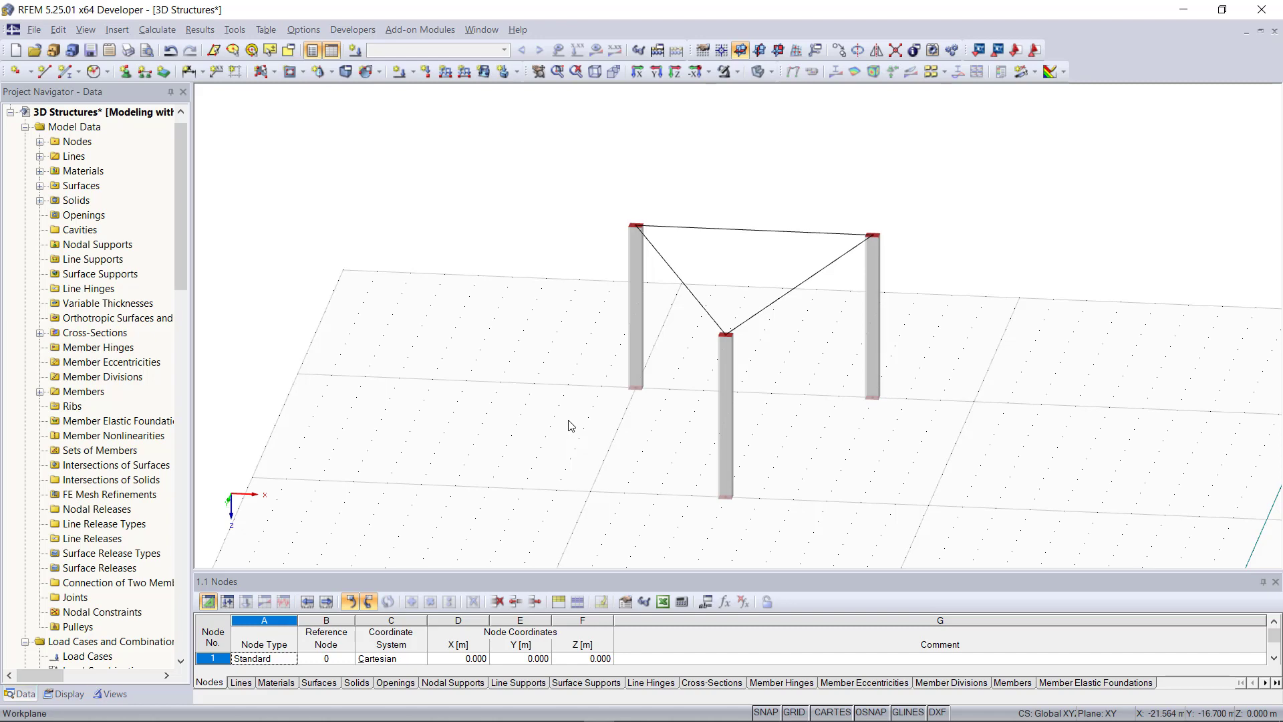
click(331, 72)
click(374, 111)
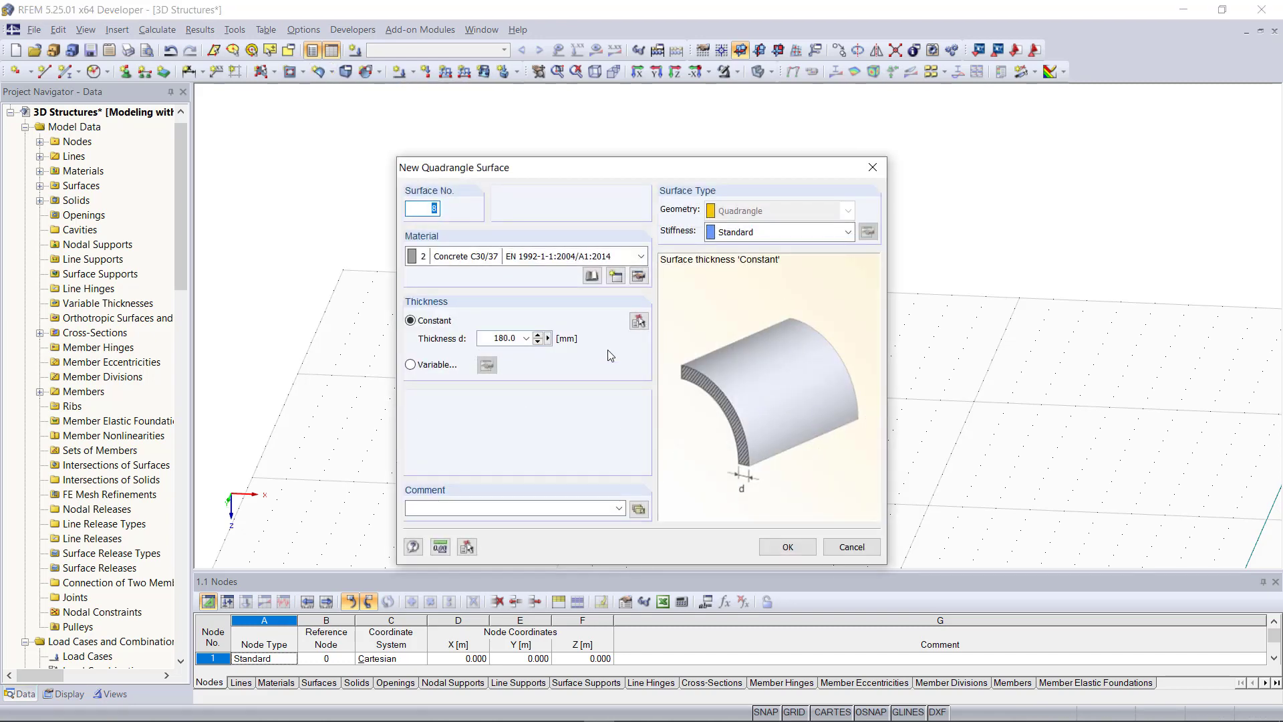
click(763, 238)
click(786, 360)
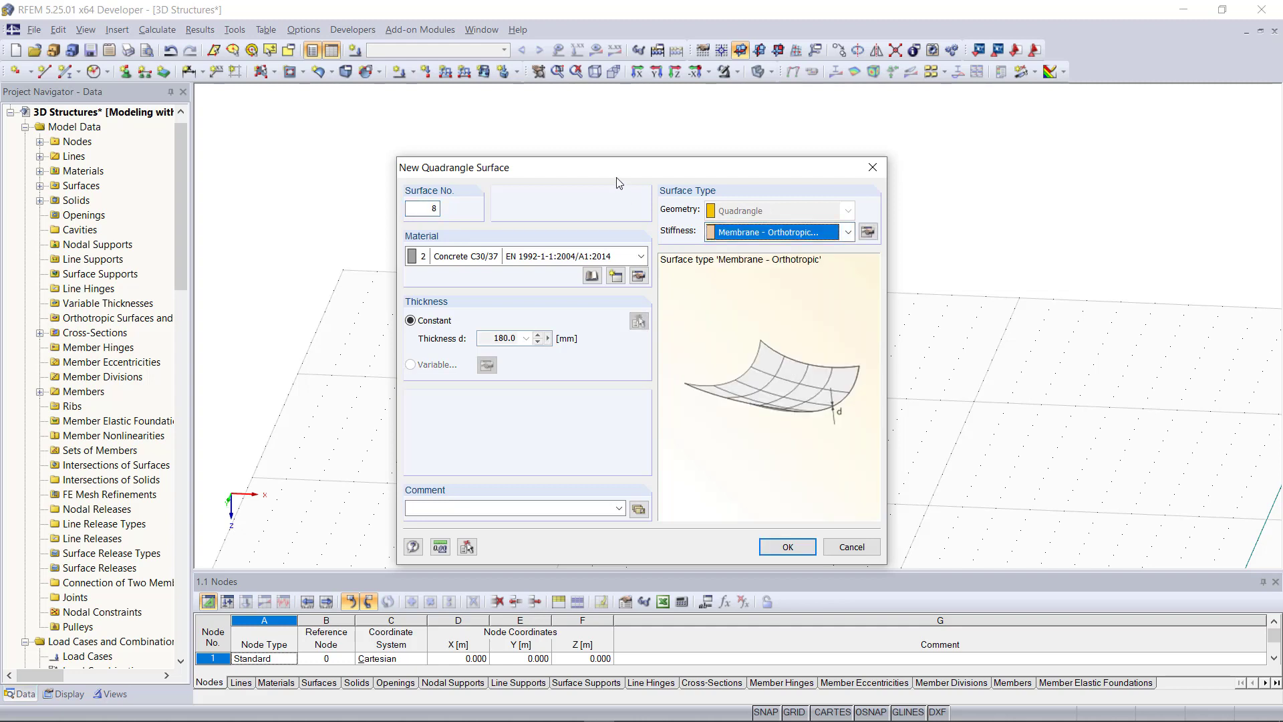
drag(616, 178, 616, 155)
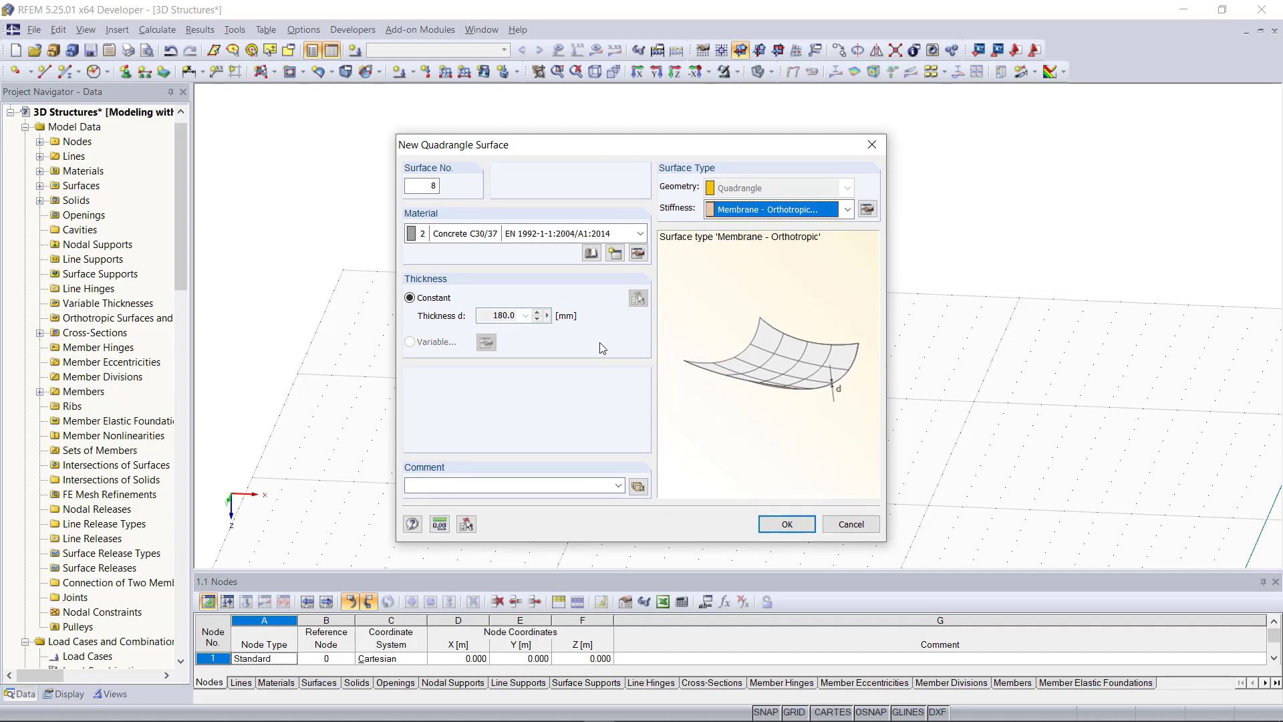
- Create a new material for the surface and choose the Orthotropic Elastic 2D material model for it
click(615, 254)
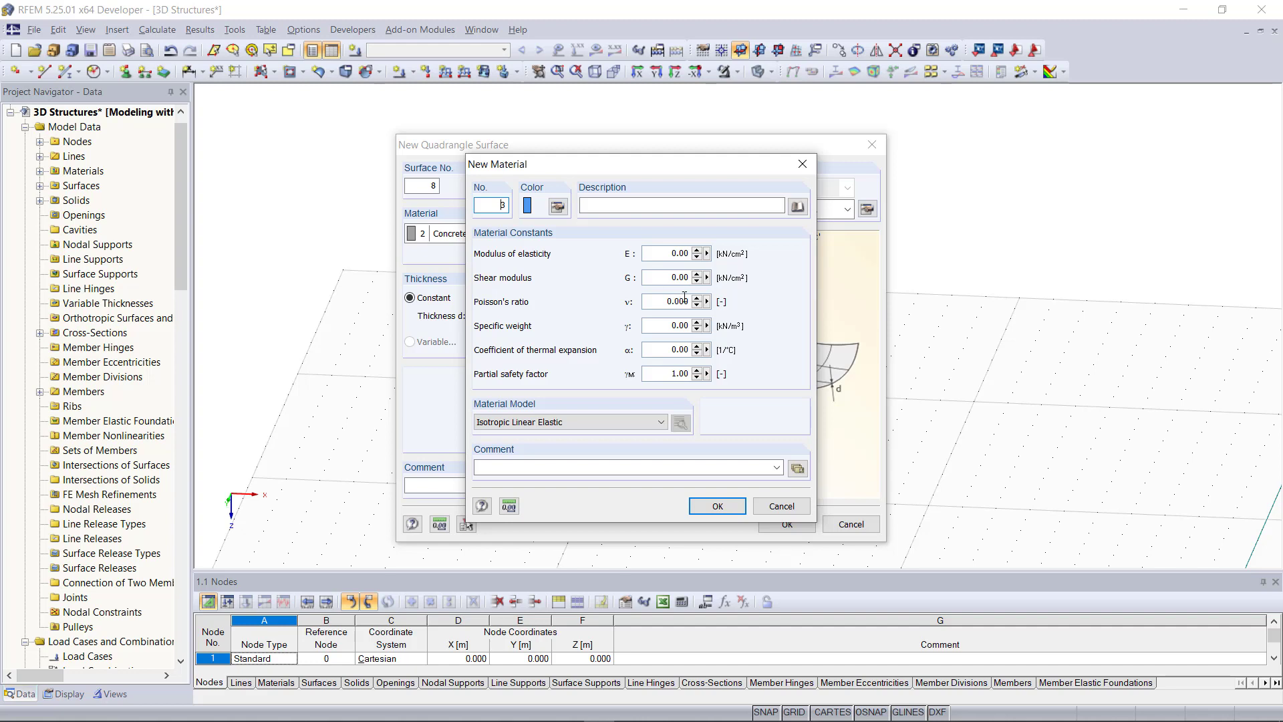
click(665, 325)
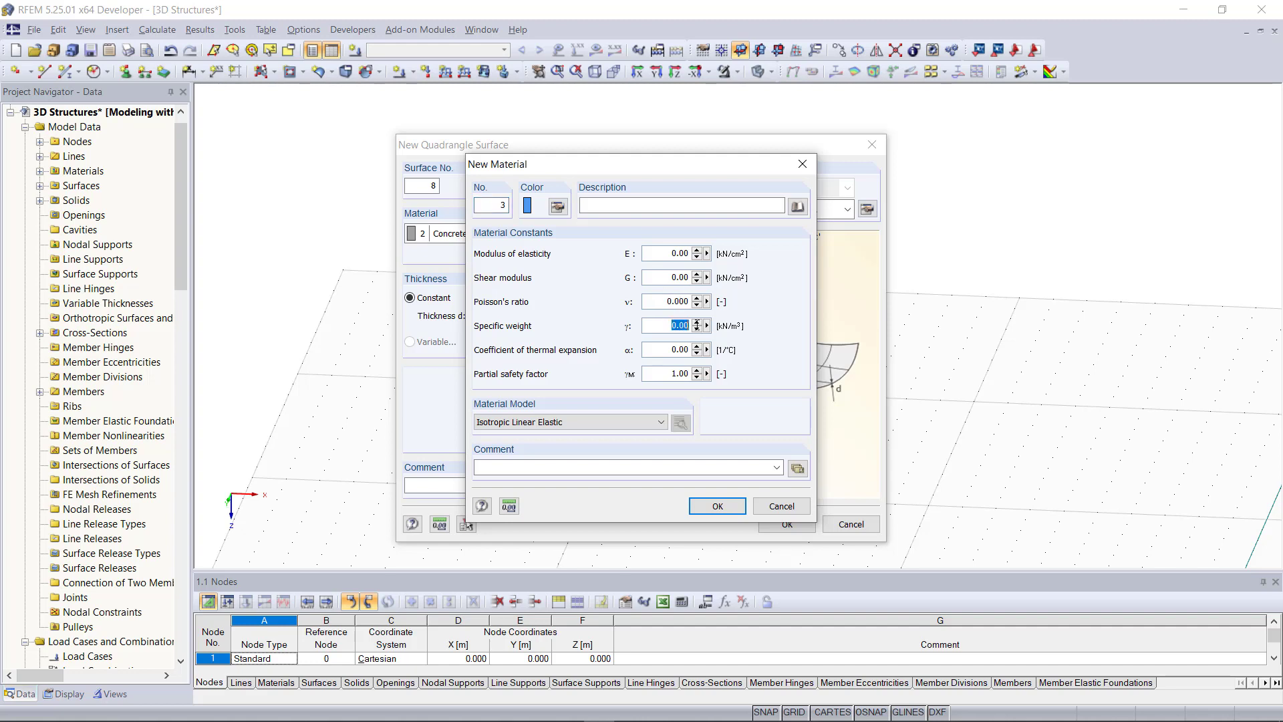
click(668, 349)
key(Tab)
text(1)
click(597, 430)
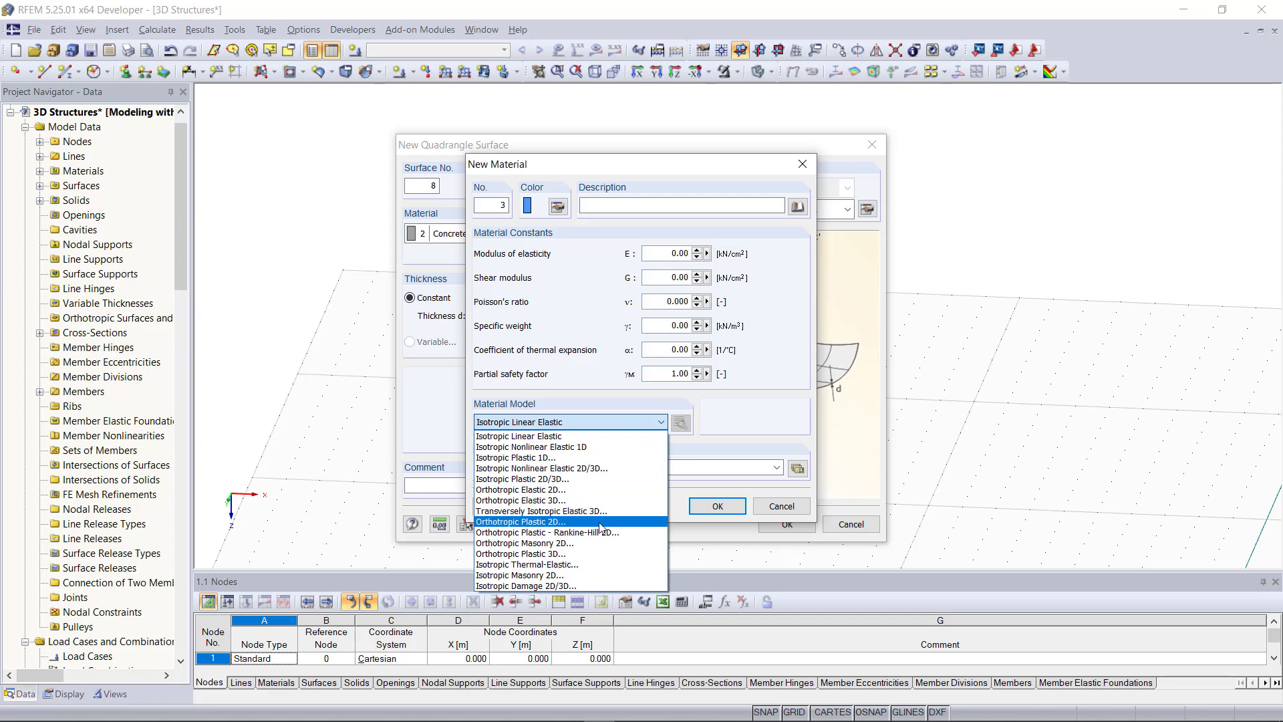
click(588, 489)
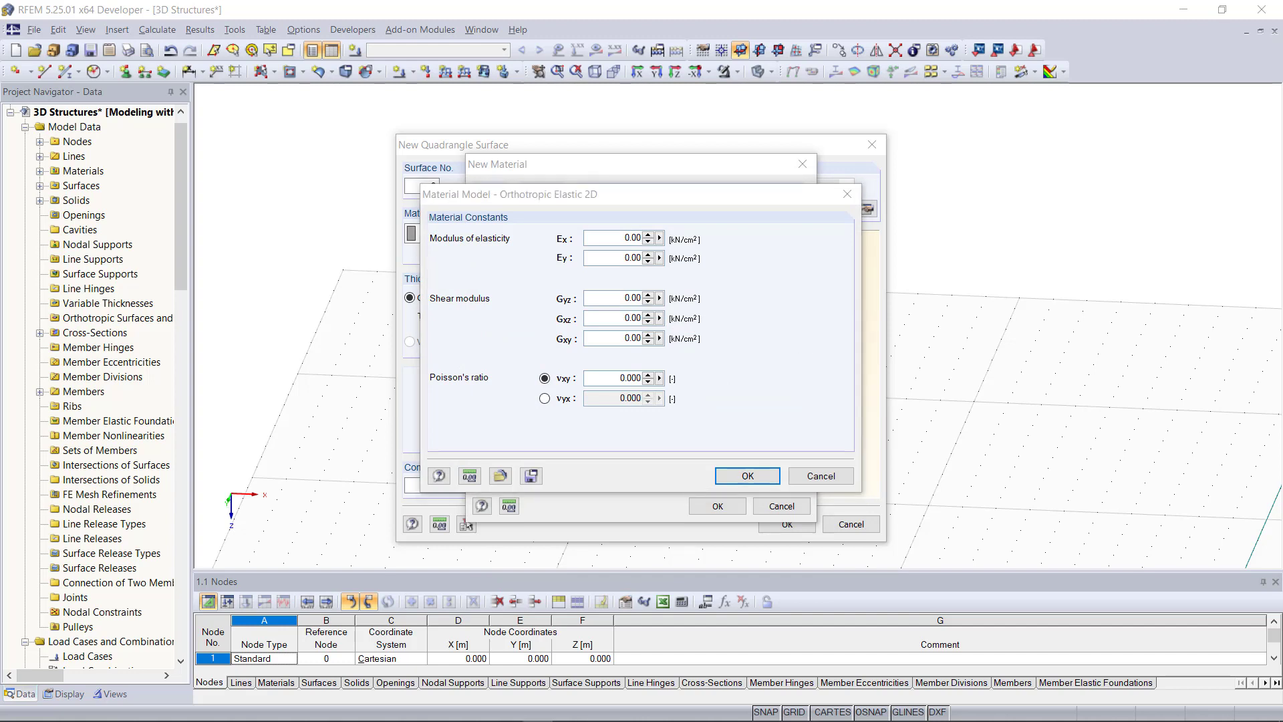
- Set the material's moduli of elasticity to Ex 639696 and Ey 580830 kN/cm²
double_click(632, 238)
text(639696.00)
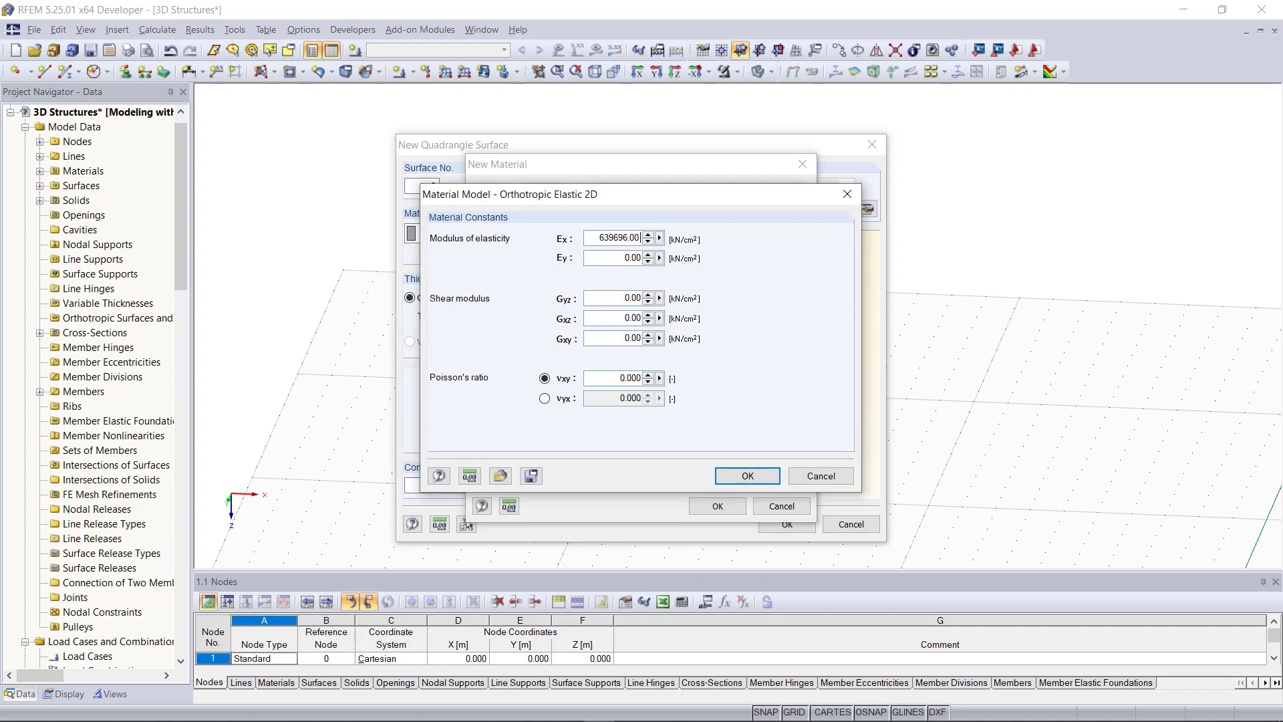
key(alt+Tab)
key(alt+Tab)
double_click(632, 258)
text(580830.00)
click(603, 258)
text(-)
- Set the shear moduli Gyz, Gxz and Gxy to 1000 kN/cm² and Poisson's ratio νxy to 0.314, and accept the material model
double_click(633, 298)
text(1000)
click(601, 238)
key(BackSpace)
double_click(622, 318)
text(1000)
click(616, 339)
text(1000)
drag(618, 378, 721, 384)
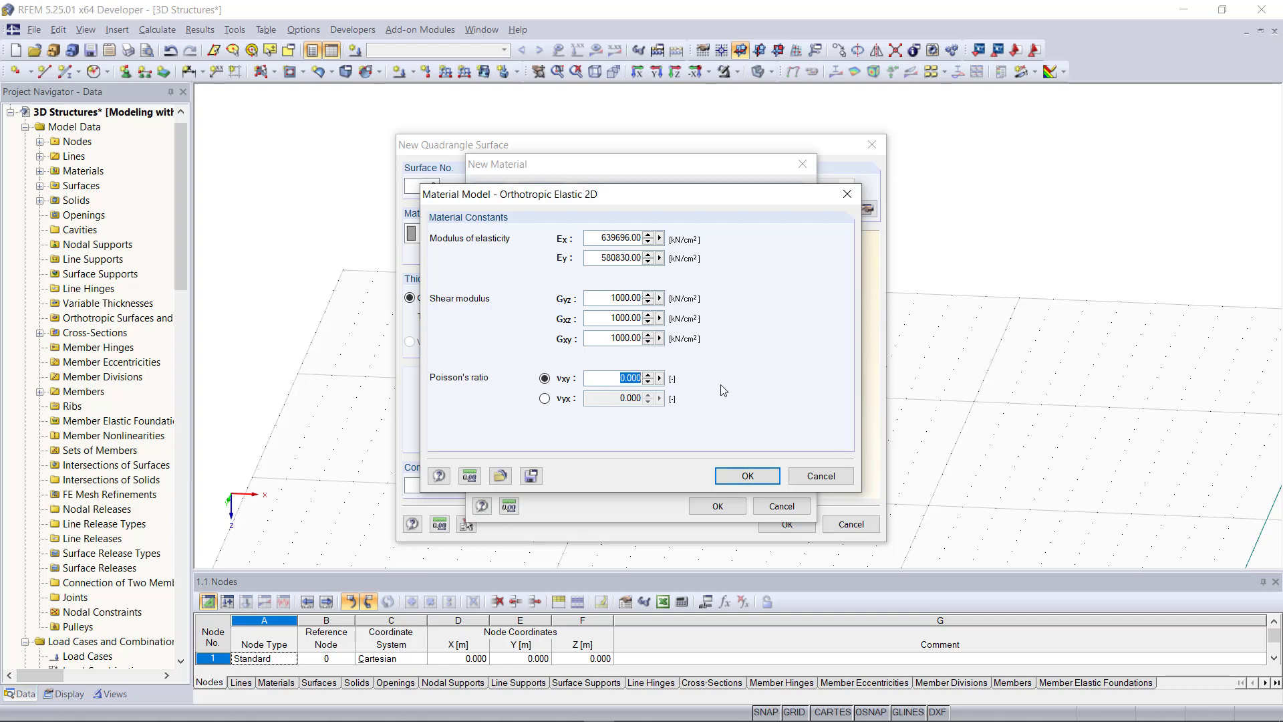
text(0,314)
click(742, 473)
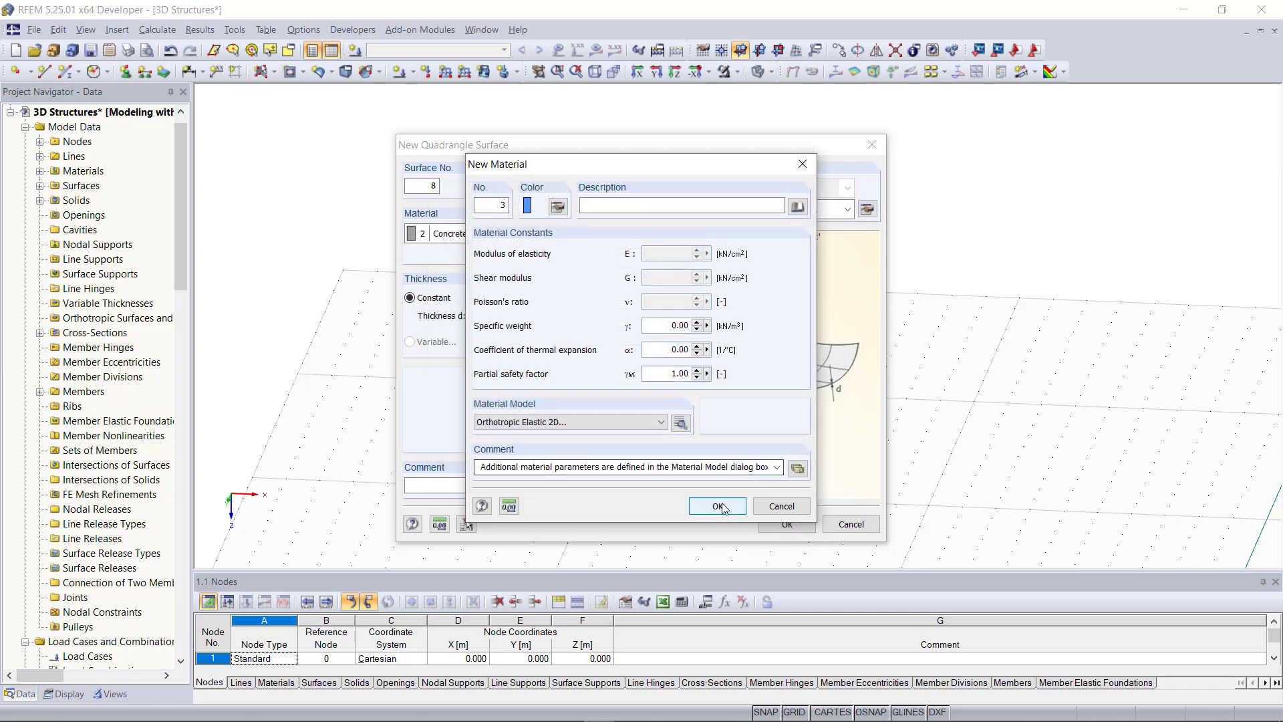
- Name the new material Membrane and assign it to the quadrangle surface
click(645, 207)
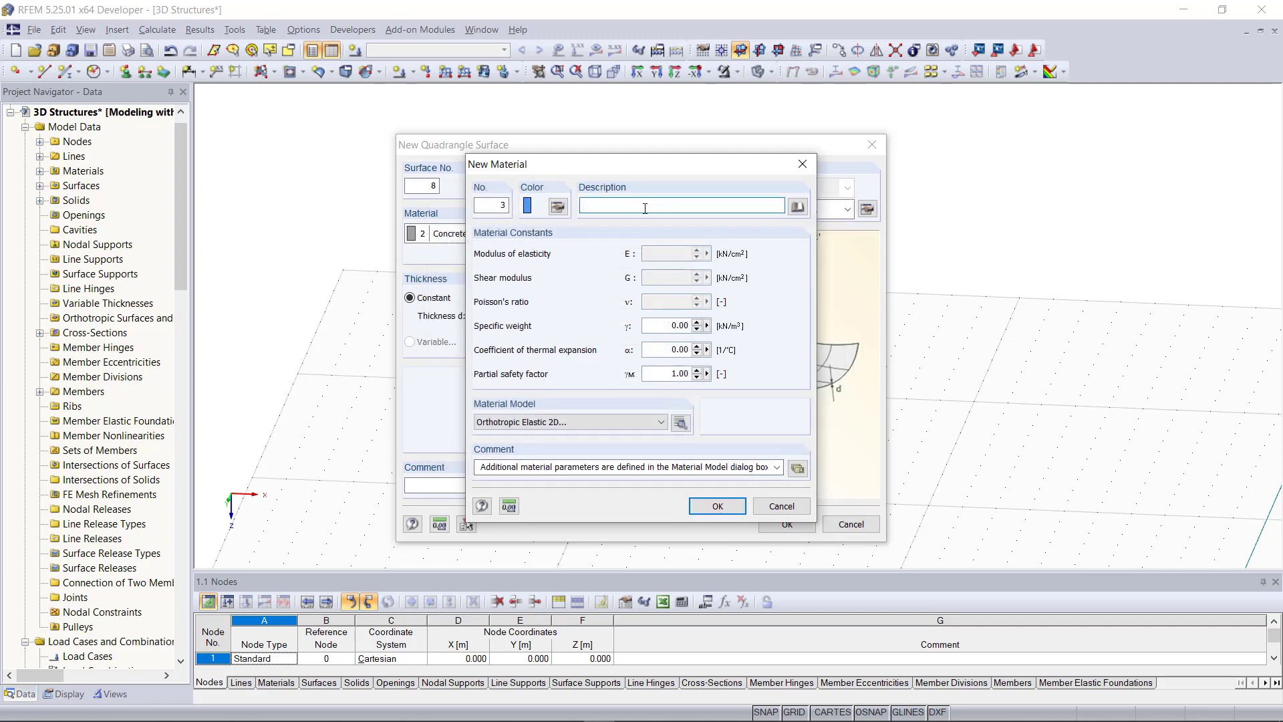
text(Membrane)
click(717, 505)
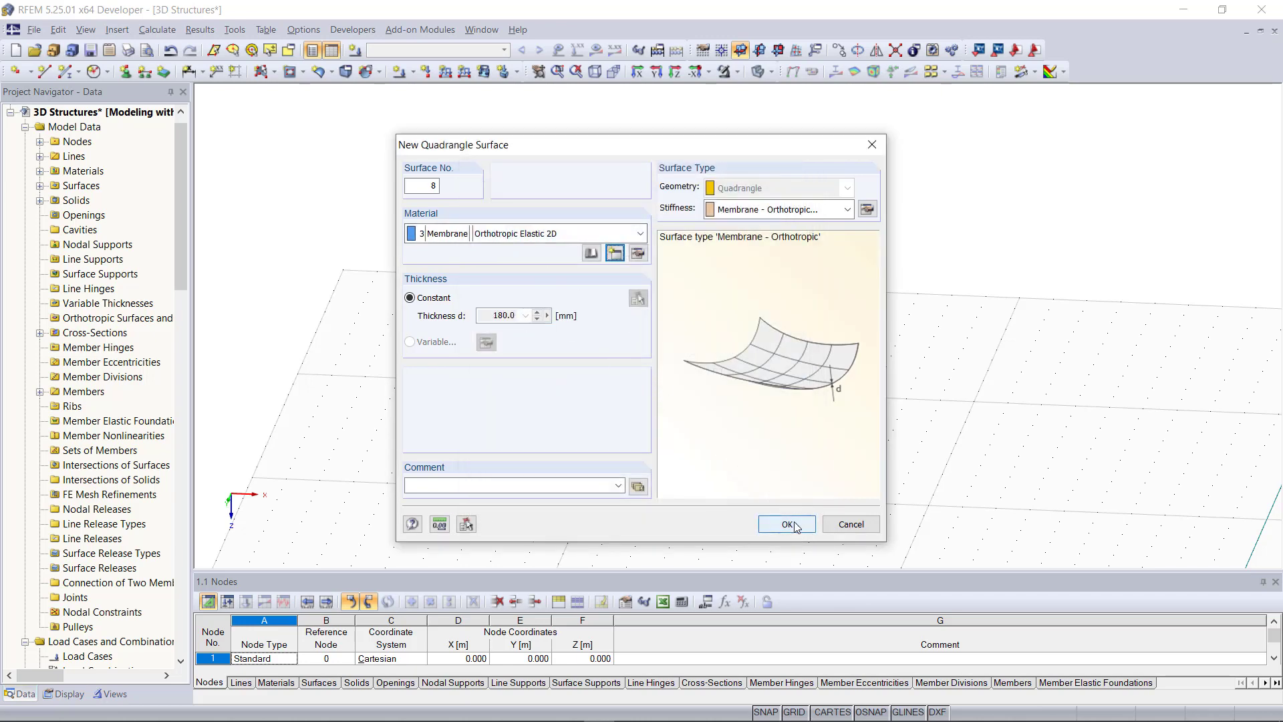
- Create the membrane surface from the three lines connecting the upper ends of the columns
click(768, 525)
click(696, 298)
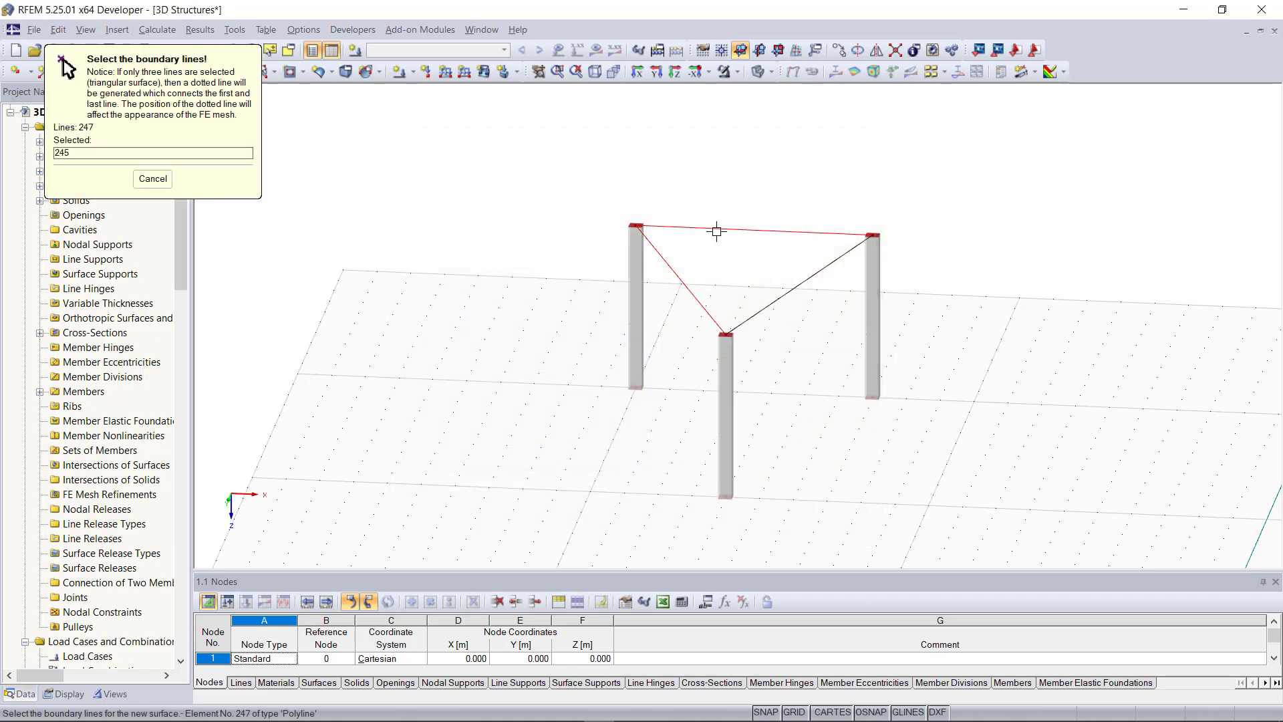
click(715, 229)
click(766, 308)
scroll(842, 468, down, 1)
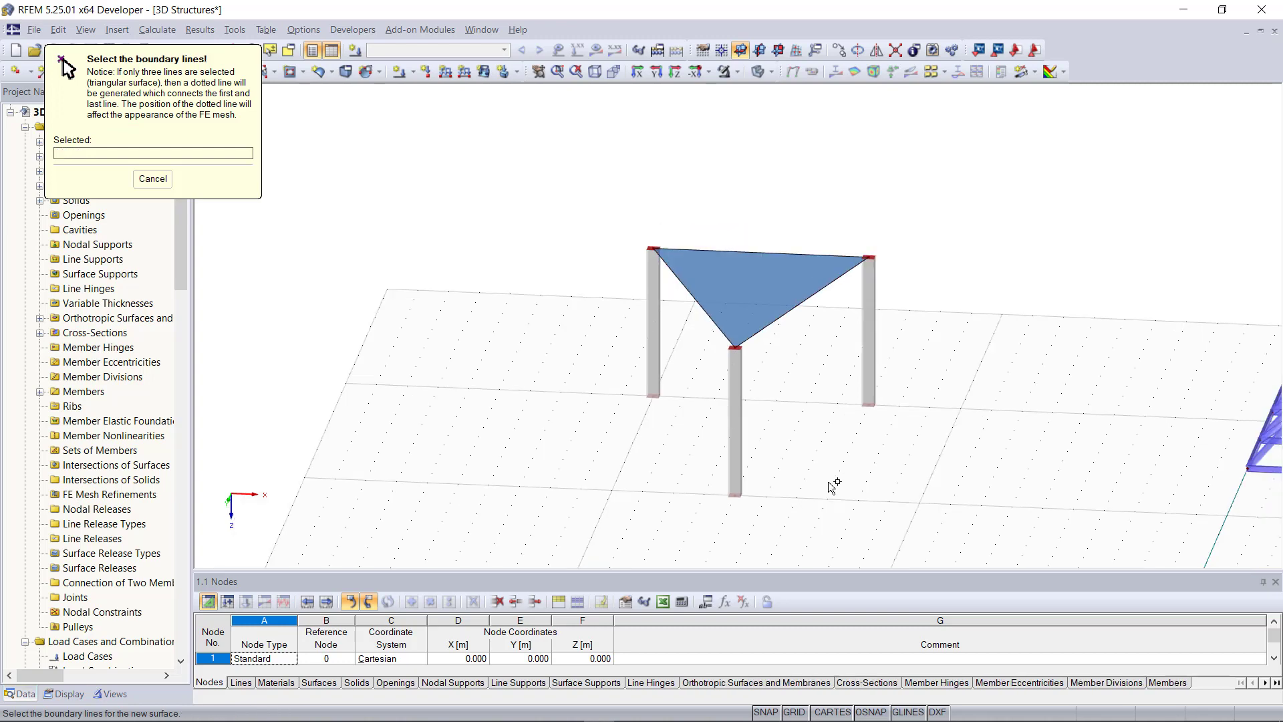
key(Escape)
- Inspect the membrane on its three columns from another angle and fit the whole model in view
scroll(834, 486, down, 2)
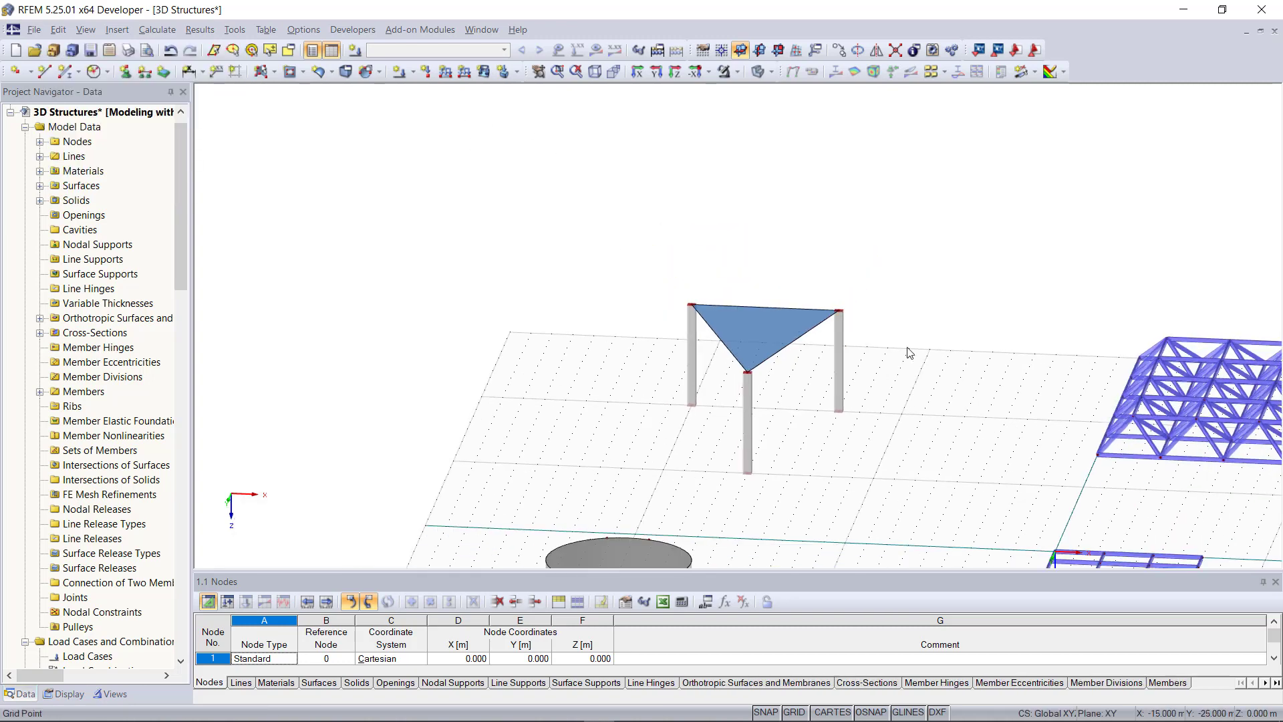
scroll(871, 446, up, 1)
scroll(868, 441, down, 1)
ctrl+middle_drag(868, 442, 768, 444)
scroll(1037, 359, up, 4)
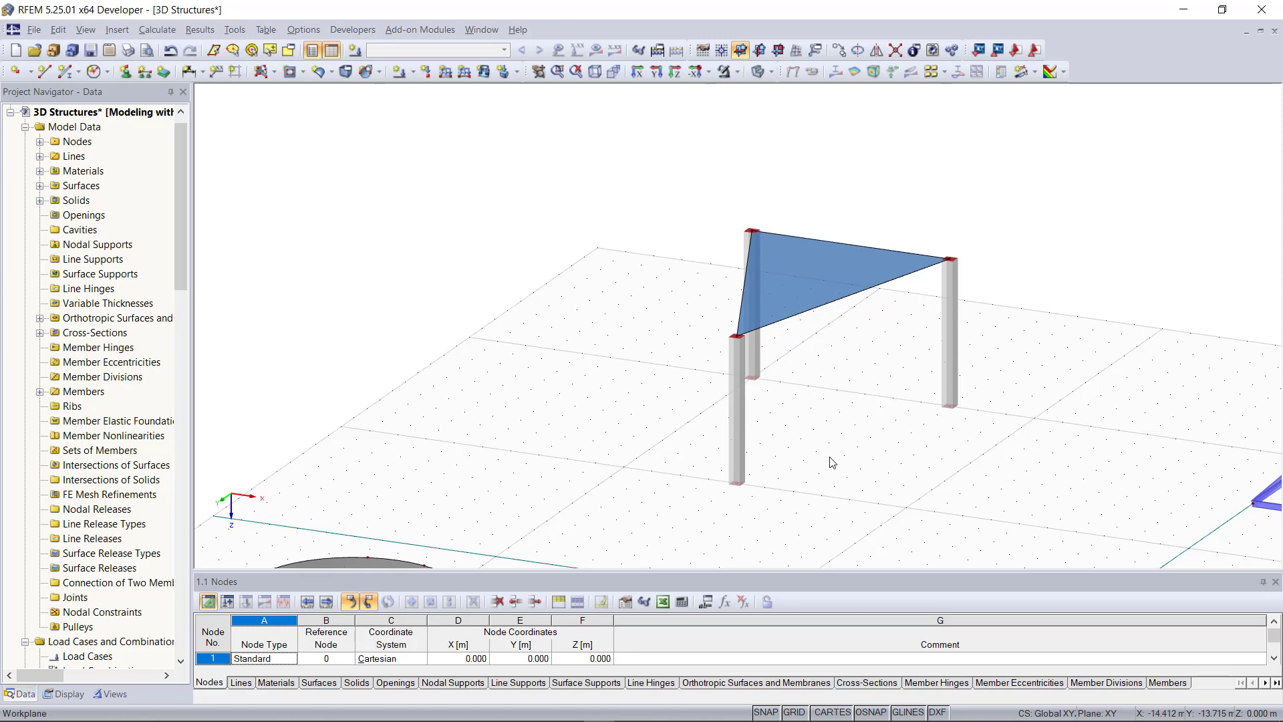
click(595, 72)
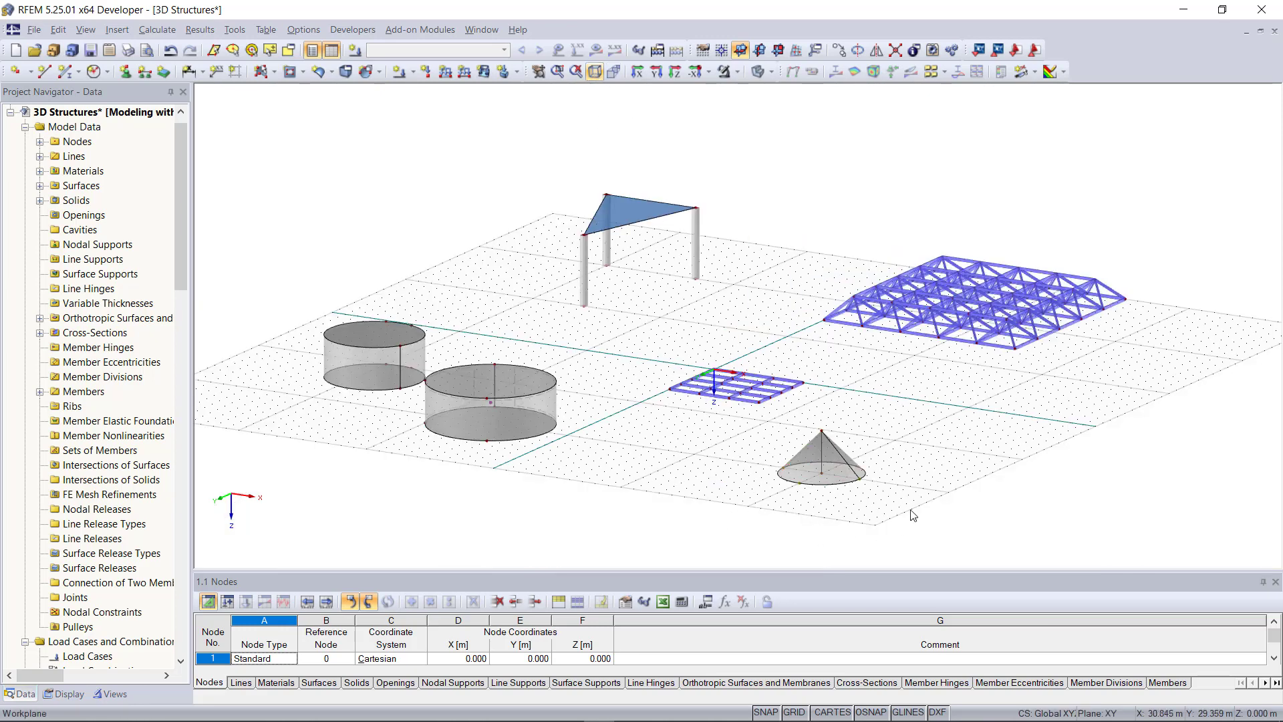